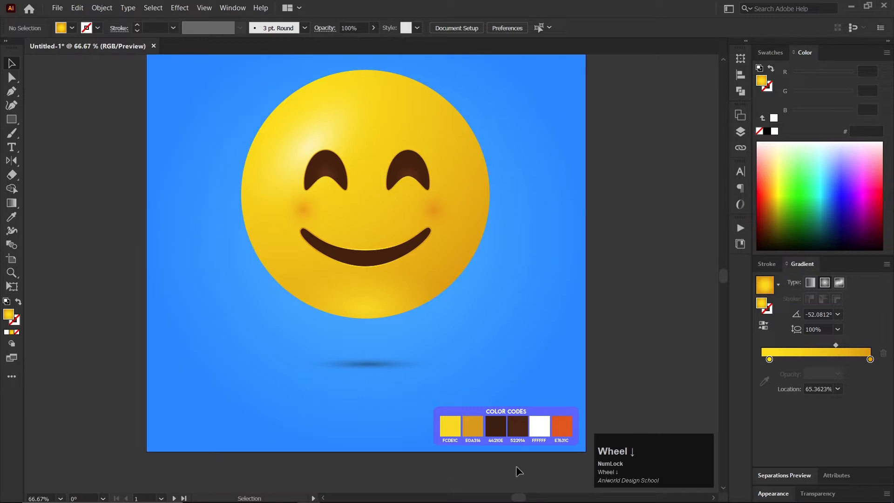
Examine the color code palette below the finished emoji and the emoji artwork itself
{"action": "scroll", "coordinate": [515, 465], "scroll_direction": "up", "scroll_amount": 2}
{"action": "left_click", "coordinate": [484, 367]}
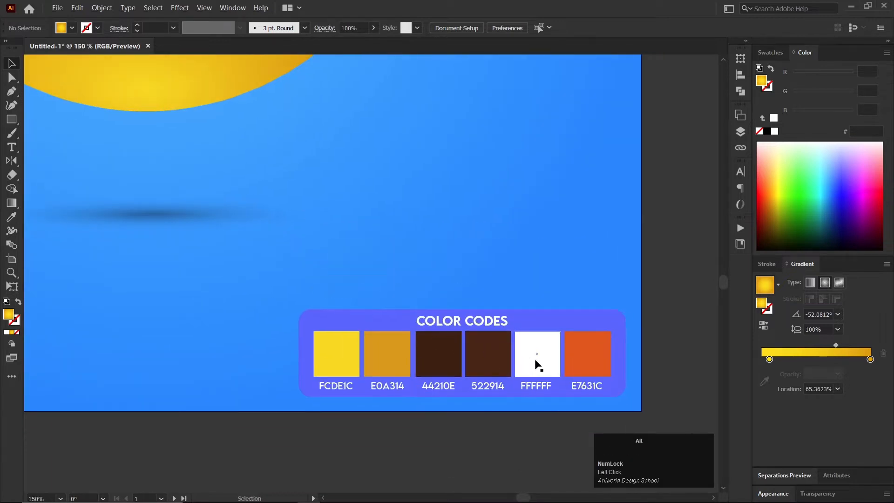
{"action": "scroll", "coordinate": [521, 343], "scroll_direction": "down", "scroll_amount": 2}
{"action": "left_click_drag", "start_coordinate": [467, 265], "coordinate": [473, 339]}
{"action": "left_click_drag", "start_coordinate": [389, 219], "coordinate": [396, 269]}
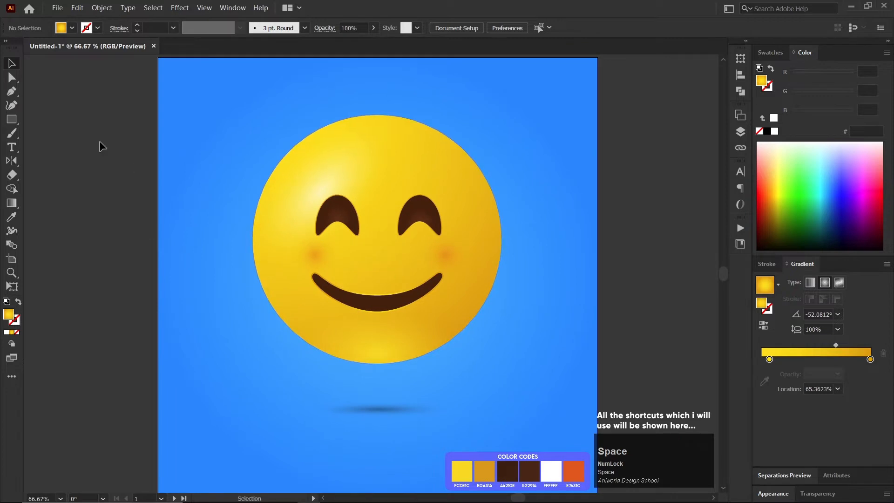
Create a new 1000 x 1000 px RGB document
{"action": "left_click", "coordinate": [56, 8]}
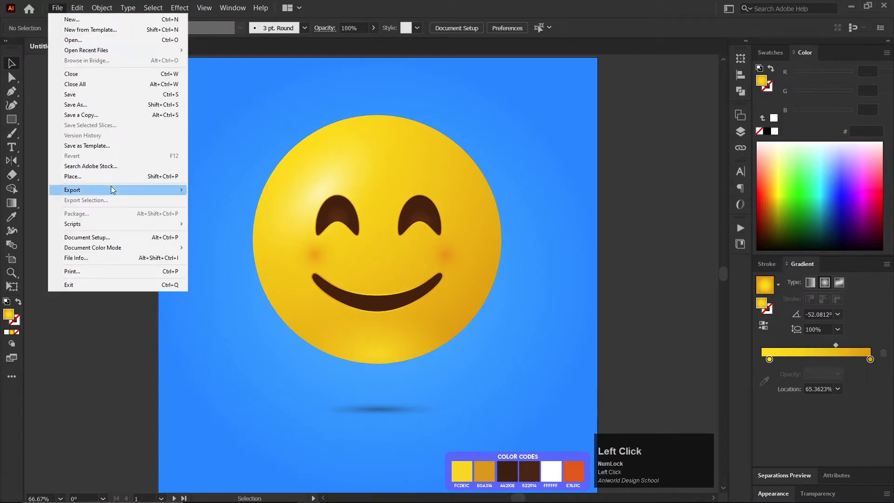
{"action": "left_click", "coordinate": [108, 18]}
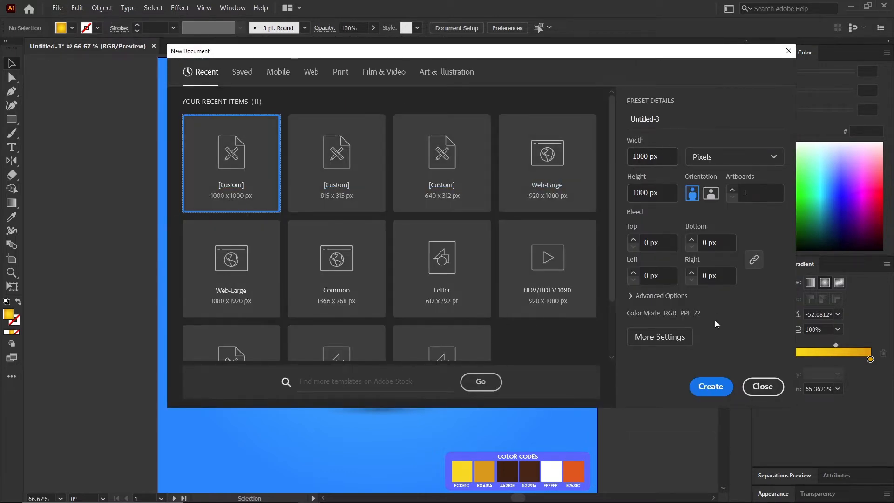
{"action": "left_click", "coordinate": [710, 393]}
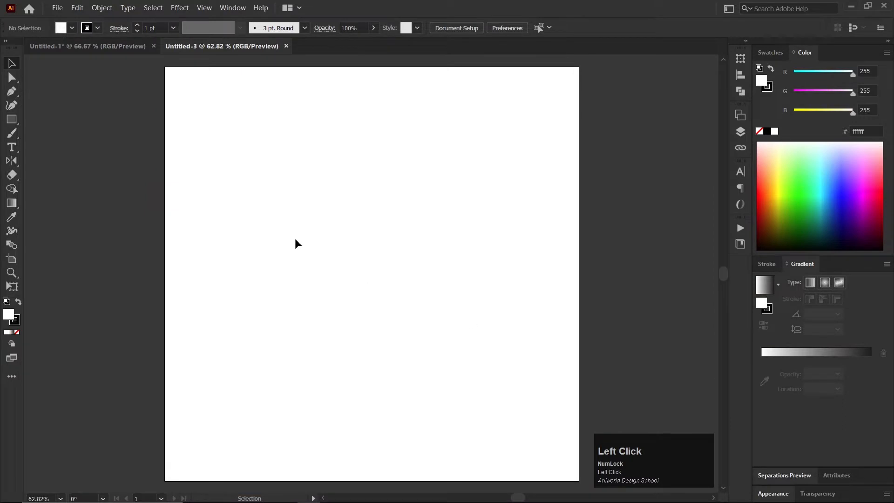
Copy the color codes palette from Untitled-1 into the new document and place it in the artboard's upper right corner
{"action": "left_click", "coordinate": [118, 48]}
{"action": "scroll", "coordinate": [496, 287], "scroll_direction": "down", "scroll_amount": 2}
{"action": "left_click", "coordinate": [515, 429]}
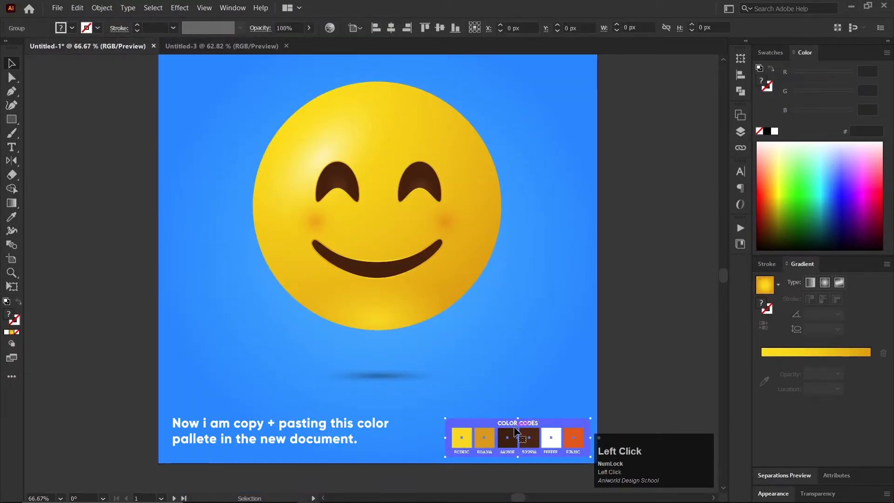
{"action": "key", "text": "ctrl+c"}
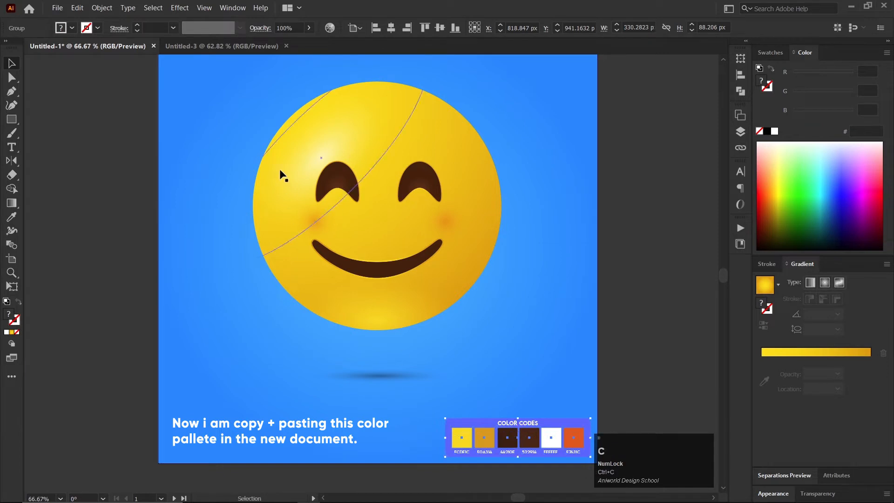
{"action": "left_click", "coordinate": [249, 47]}
{"action": "key", "text": "ctrl+v"}
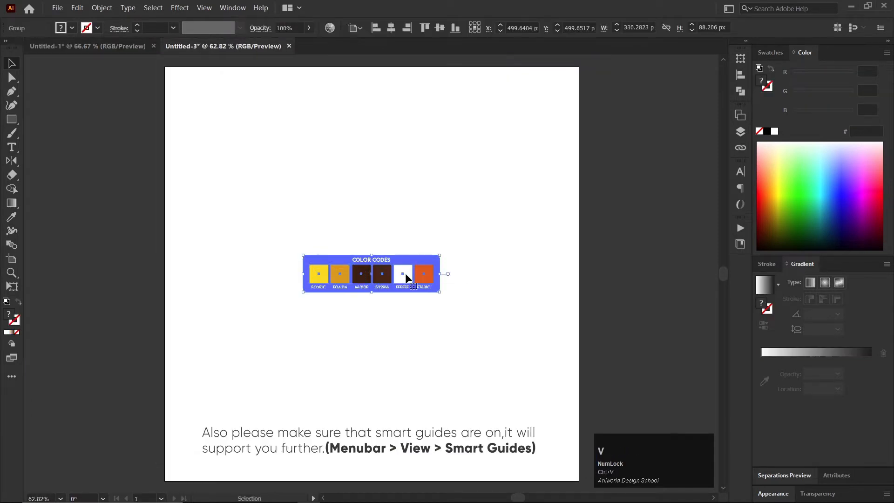
{"action": "left_click_drag", "start_coordinate": [411, 281], "coordinate": [536, 96]}
{"action": "left_click", "coordinate": [603, 150]}
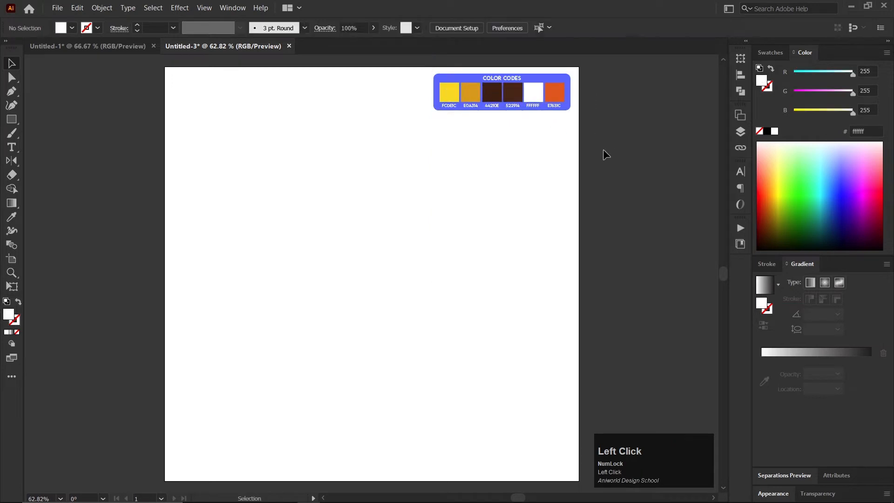
Draw a large circle with the Ellipse tool and position it near the middle of the new artboard
{"action": "left_click", "coordinate": [110, 47]}
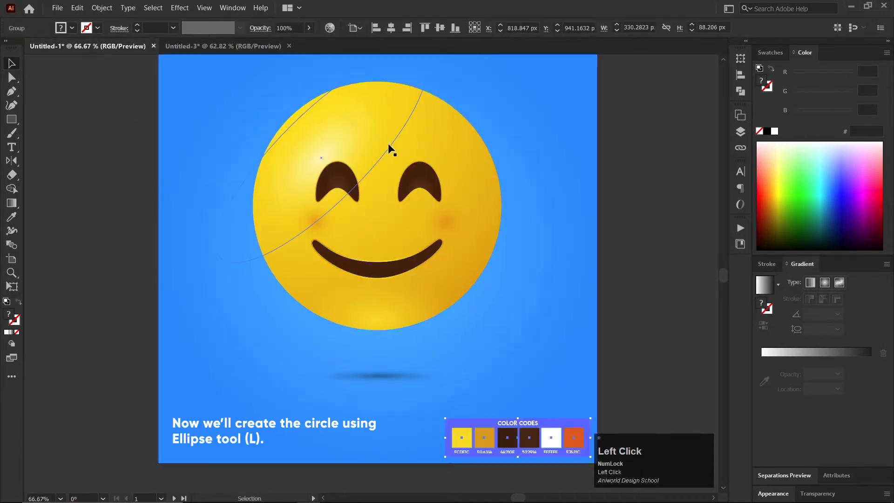
{"action": "left_click", "coordinate": [253, 45]}
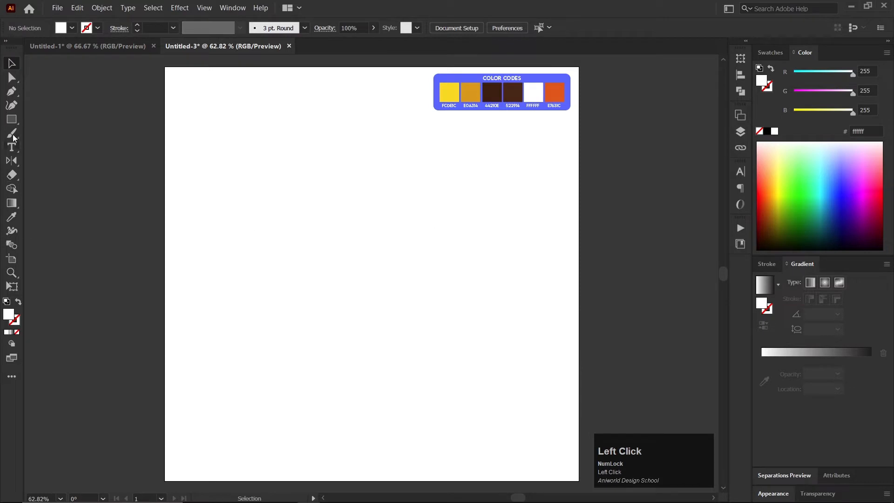
{"action": "left_click_drag", "start_coordinate": [11, 120], "coordinate": [69, 133]}
{"action": "left_click_drag", "start_coordinate": [365, 257], "coordinate": [475, 352]}
{"action": "key", "text": "v"}
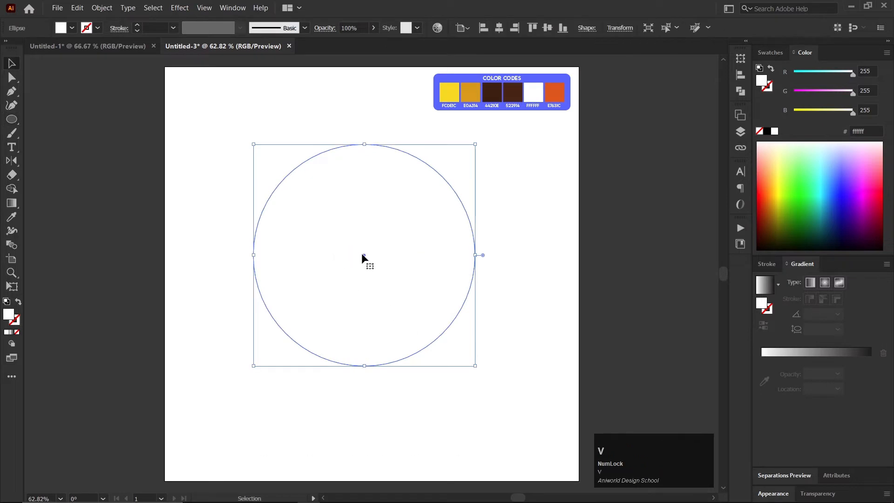
{"action": "left_click_drag", "start_coordinate": [363, 254], "coordinate": [376, 268]}
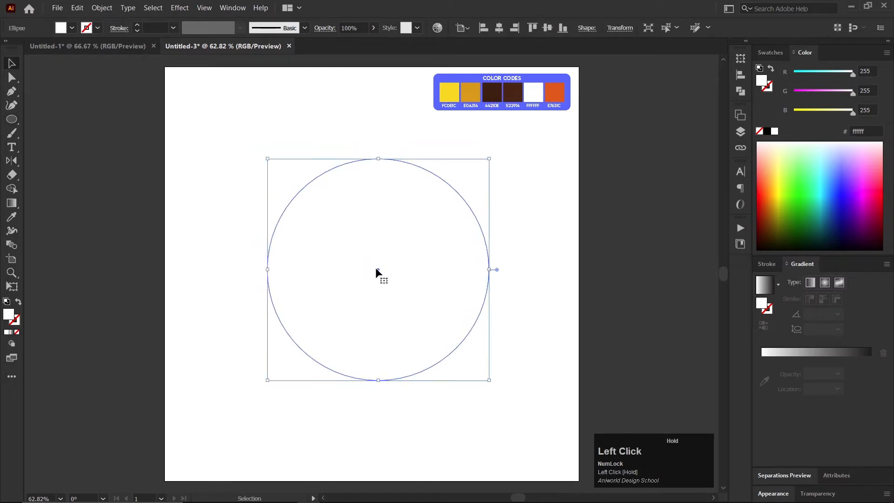
Fill the circle with the palette's yellow FCDE1C and shift it slightly down
{"action": "left_click", "coordinate": [12, 216]}
{"action": "left_click", "coordinate": [450, 99]}
{"action": "key", "text": "v"}
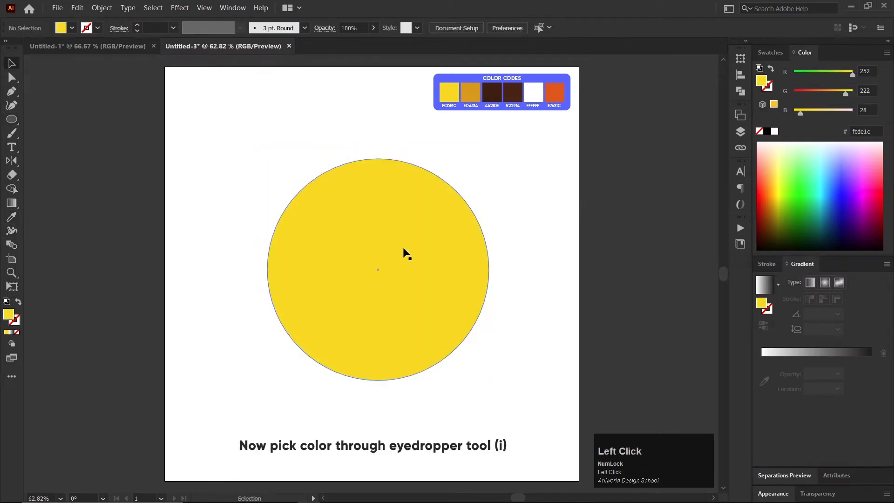
{"action": "left_click_drag", "start_coordinate": [403, 251], "coordinate": [400, 253]}
{"action": "left_click", "coordinate": [504, 233]}
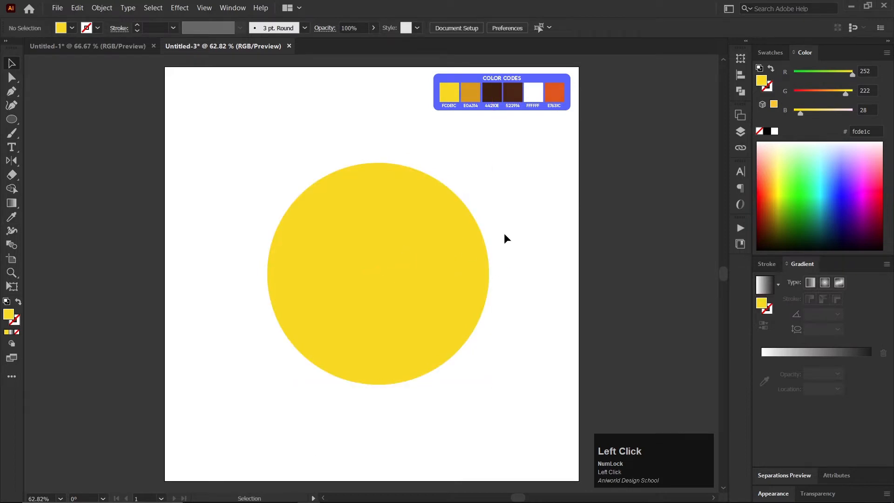
{"action": "left_click", "coordinate": [427, 256]}
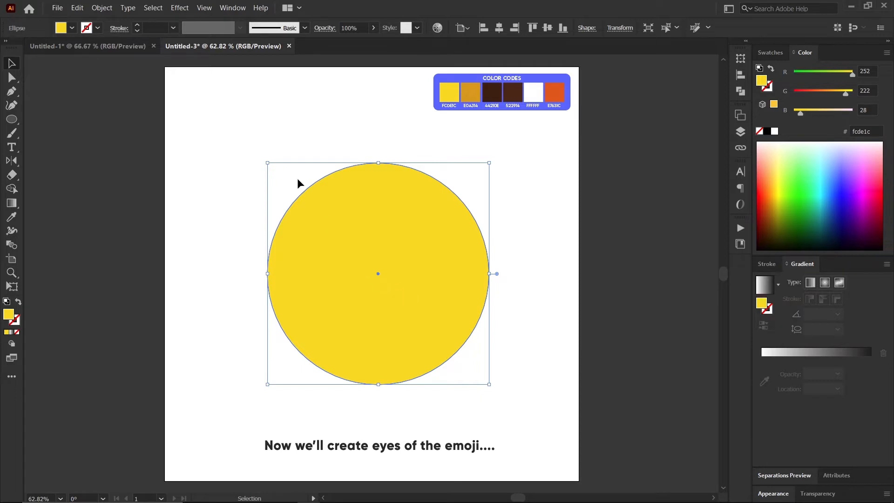
Draw an upright ellipse for the right eye on the yellow circle and fill it with dark brown 44210E
{"action": "left_click", "coordinate": [122, 47]}
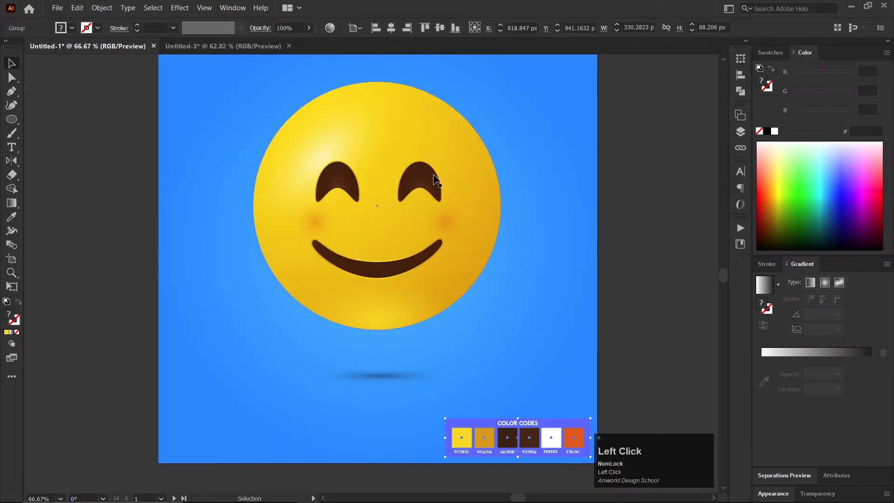
{"action": "left_click", "coordinate": [253, 46]}
{"action": "left_click", "coordinate": [596, 229]}
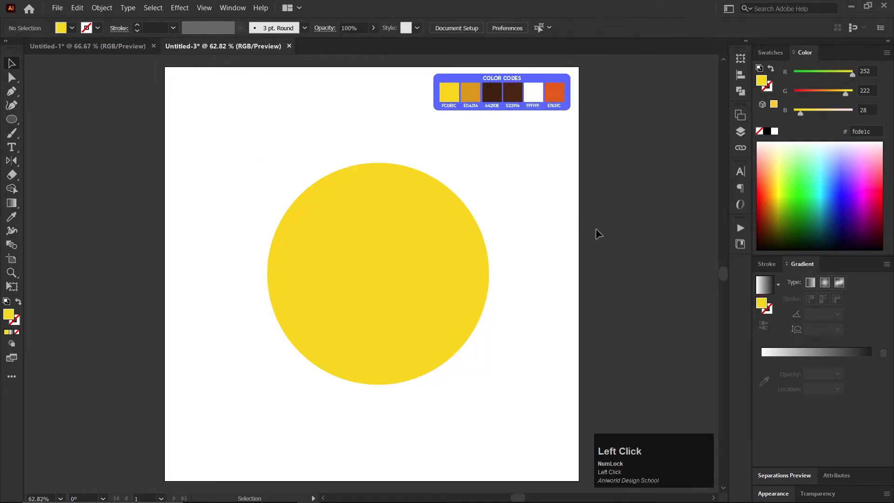
{"action": "left_click", "coordinate": [12, 119]}
{"action": "left_click_drag", "start_coordinate": [397, 227], "coordinate": [441, 293]}
{"action": "left_click", "coordinate": [10, 218]}
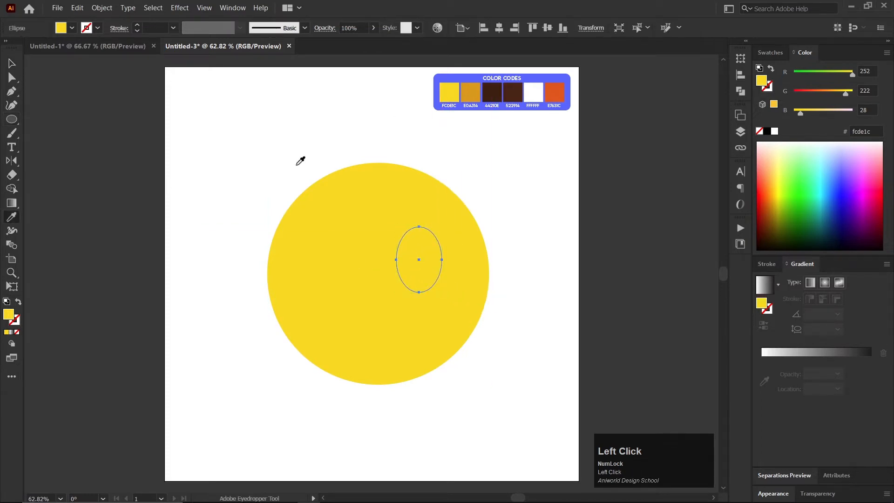
{"action": "left_click", "coordinate": [490, 97]}
{"action": "key", "text": "v"}
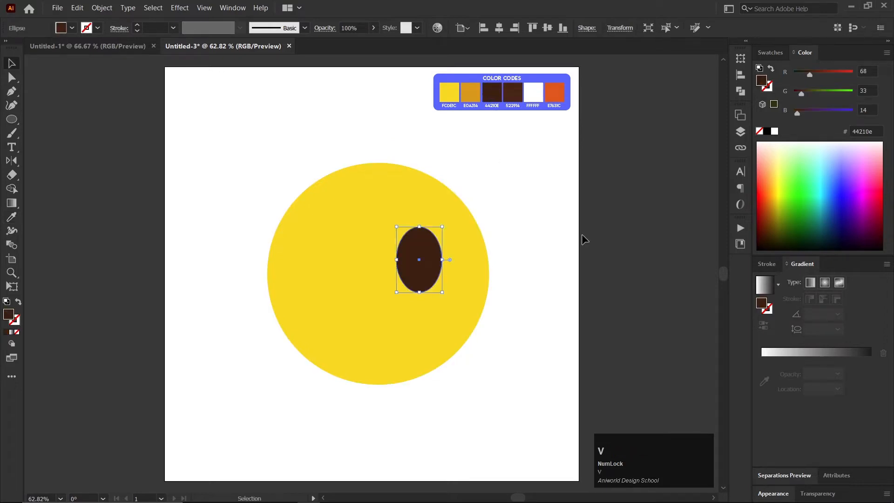
{"action": "left_click", "coordinate": [582, 234]}
Reshape the eye ellipse into an arch by its anchor points and duplicate it level on the face's left side
{"action": "key", "text": "a"}
{"action": "scroll", "coordinate": [425, 314], "scroll_direction": "up", "scroll_amount": 1}
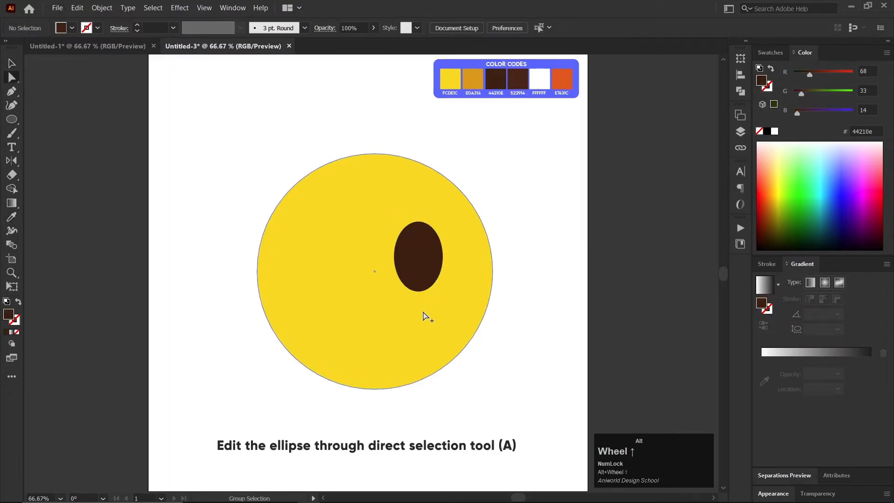
{"action": "key", "text": "a"}
{"action": "left_click", "coordinate": [416, 280]}
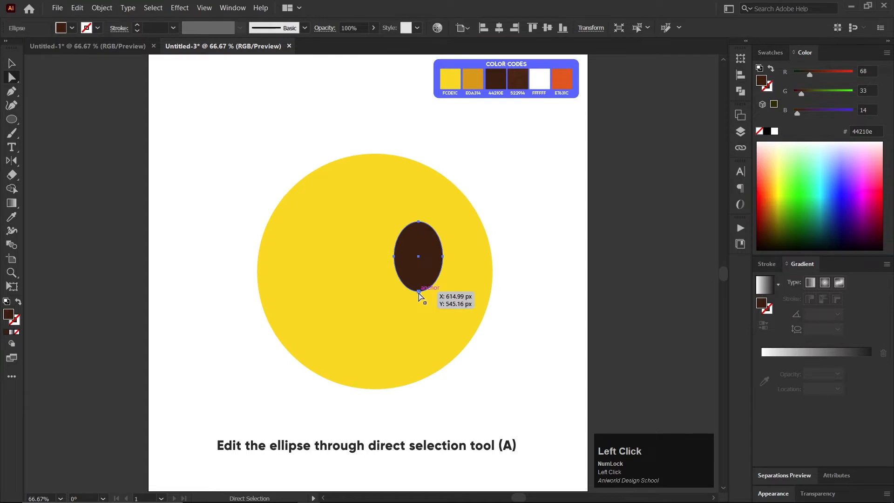
{"action": "left_click_drag", "start_coordinate": [419, 291], "coordinate": [339, 247]}
{"action": "key", "text": "v"}
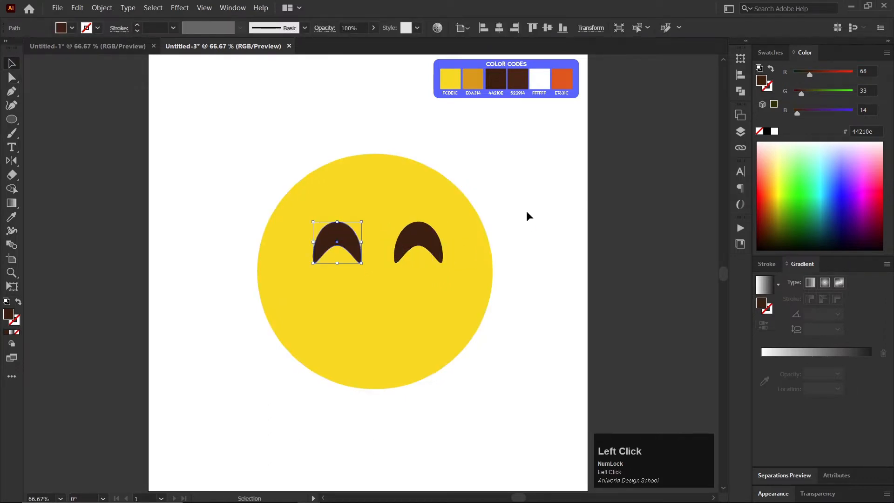
{"action": "left_click", "coordinate": [529, 213]}
Compare the two eyes with the finished emoji in Untitled-1 and examine the shape of its smile
{"action": "left_click", "coordinate": [107, 46]}
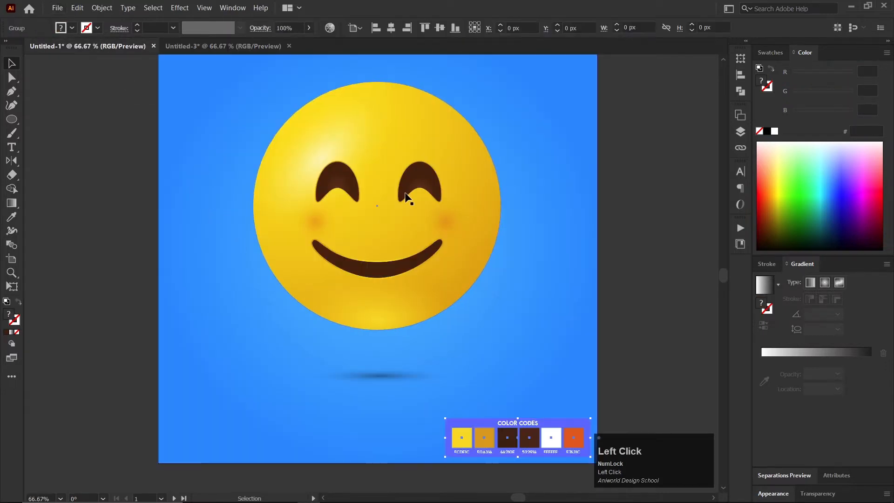
{"action": "left_click", "coordinate": [247, 46]}
{"action": "left_click", "coordinate": [420, 240]}
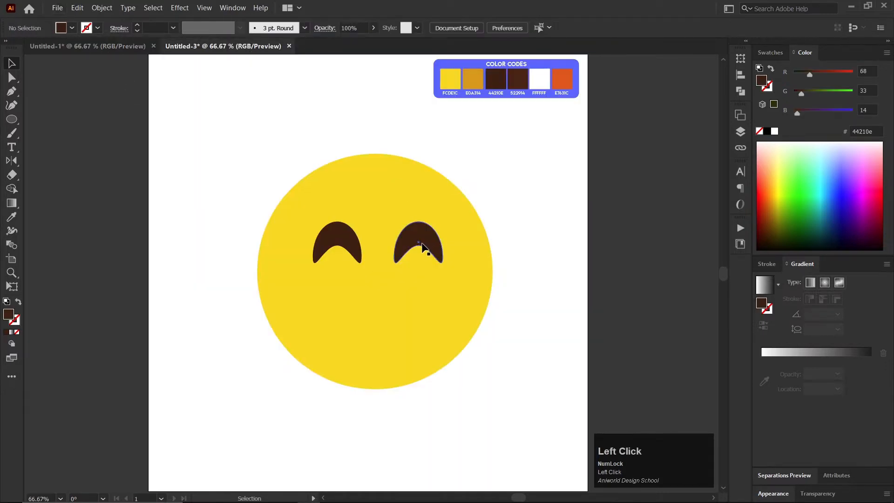
{"action": "left_click", "coordinate": [336, 240], "text": "shift"}
{"action": "left_click", "coordinate": [549, 245]}
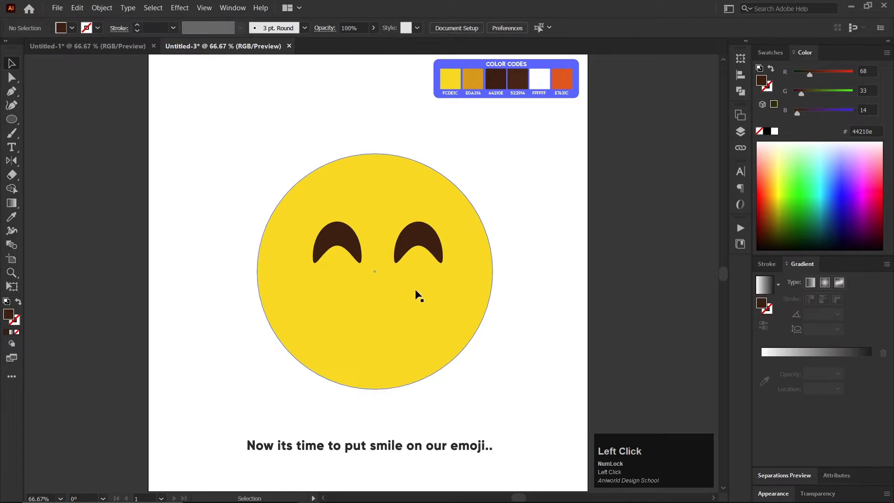
{"action": "scroll", "coordinate": [371, 303], "scroll_direction": "up", "scroll_amount": 1, "text": "alt"}
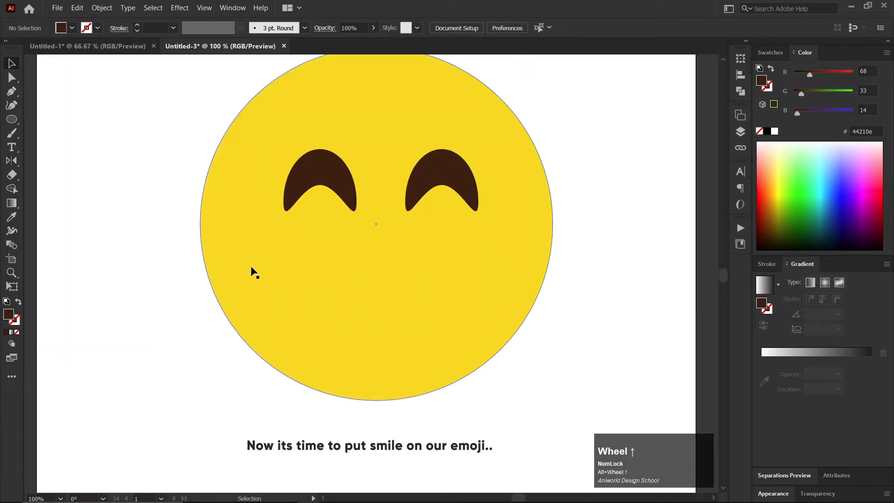
{"action": "left_click", "coordinate": [116, 46]}
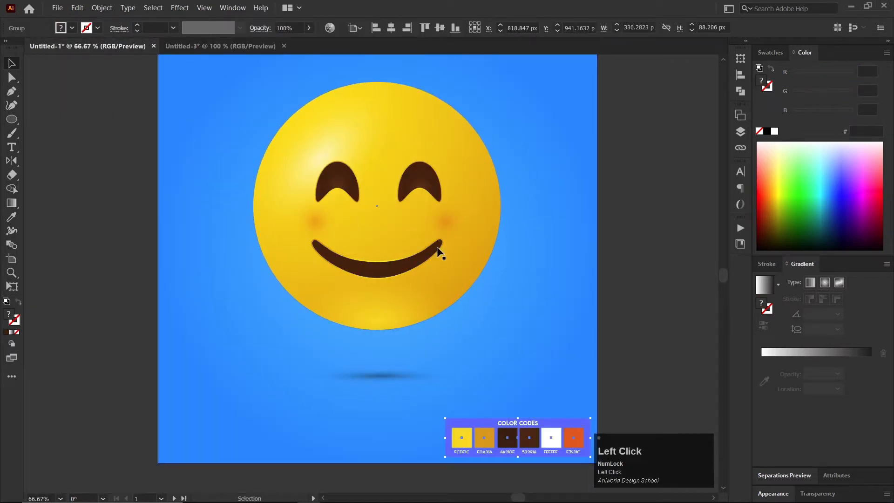
{"action": "left_click", "coordinate": [243, 47]}
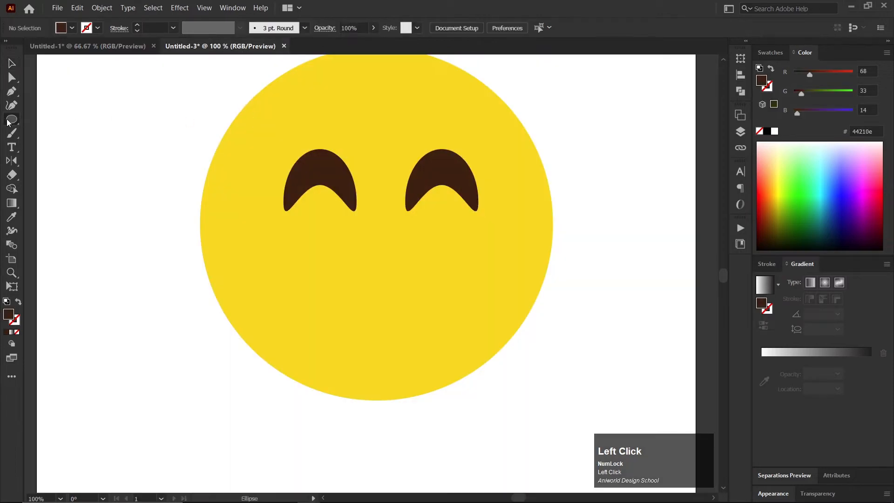
Draw a wide dark brown ellipse for the mouth over the lower half of the face and move it slightly up
{"action": "left_click_drag", "start_coordinate": [270, 245], "coordinate": [487, 394]}
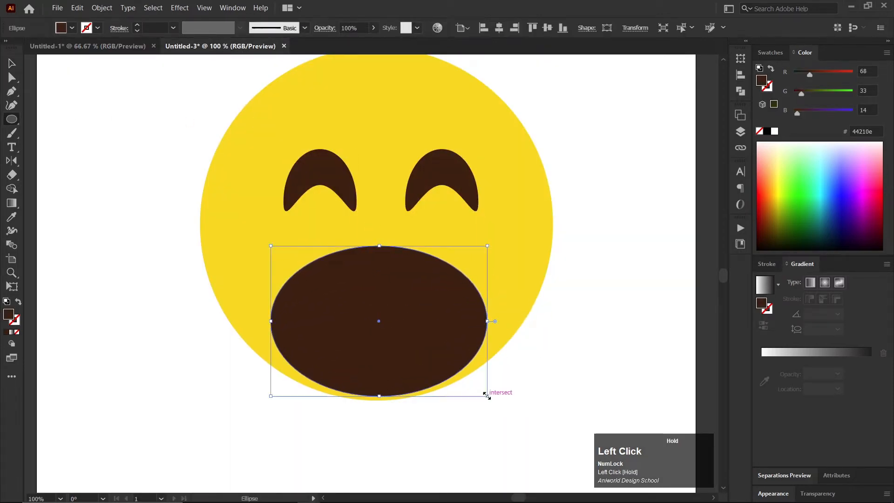
{"action": "left_click_drag", "start_coordinate": [414, 337], "coordinate": [415, 301]}
{"action": "key", "text": "ctrl+z"}
{"action": "key", "text": "v"}
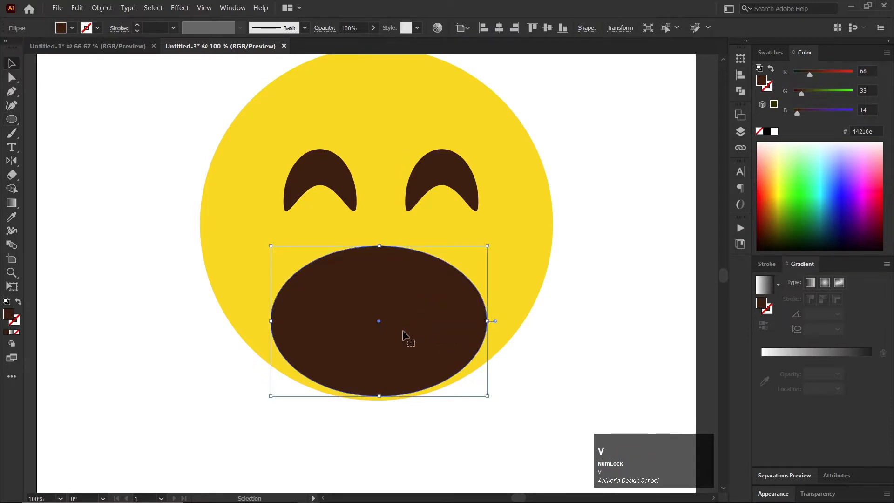
{"action": "left_click_drag", "start_coordinate": [405, 340], "coordinate": [406, 315]}
Reshape the mouth ellipse into a crescent by lowering its top anchor point deep into the shape and raising its bottom anchor point slightly
{"action": "key", "text": "a"}
{"action": "left_click", "coordinate": [379, 224]}
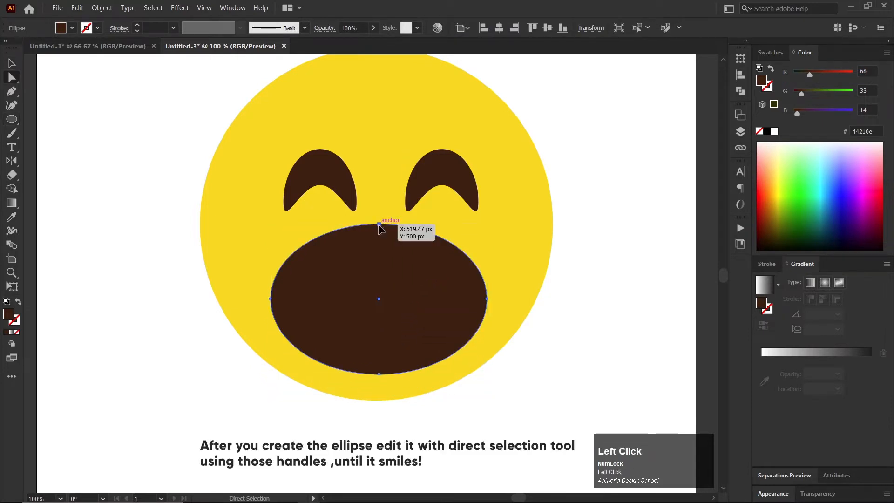
{"action": "left_click_drag", "start_coordinate": [379, 224], "coordinate": [380, 349]}
{"action": "scroll", "coordinate": [366, 322], "scroll_direction": "up", "scroll_amount": 1}
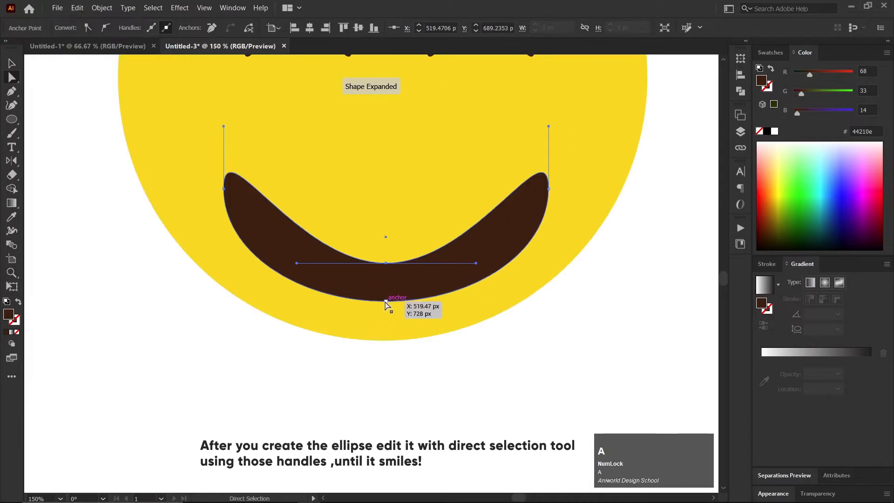
{"action": "left_click_drag", "start_coordinate": [385, 302], "coordinate": [385, 292]}
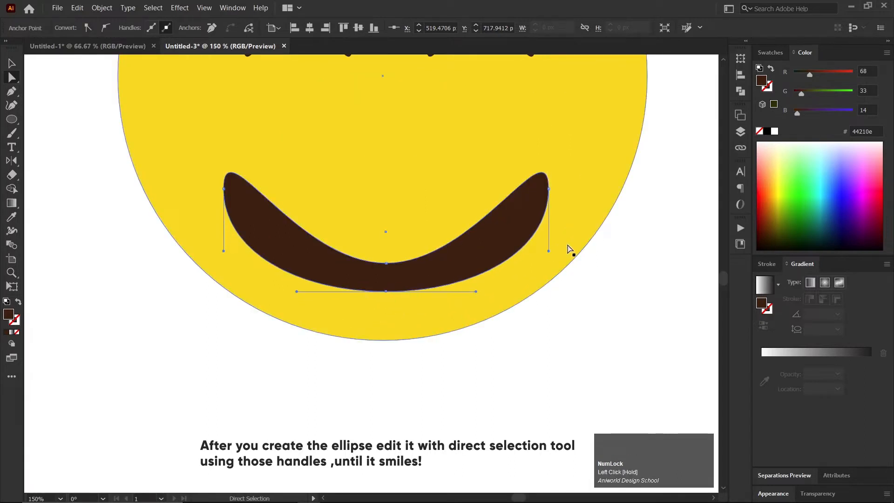
Taper both corners of the smile by shortening the upper and lower curve handles of its two end anchor points
{"action": "left_click_drag", "start_coordinate": [549, 251], "coordinate": [549, 202]}
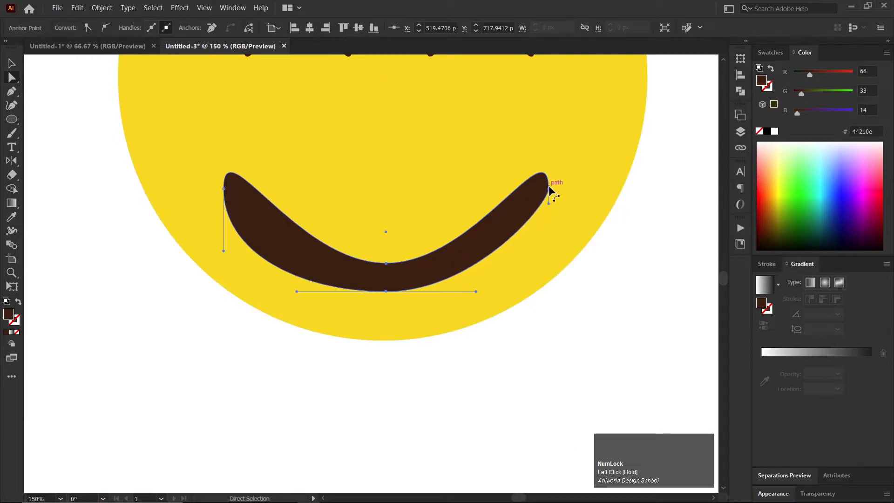
{"action": "left_click", "coordinate": [548, 188]}
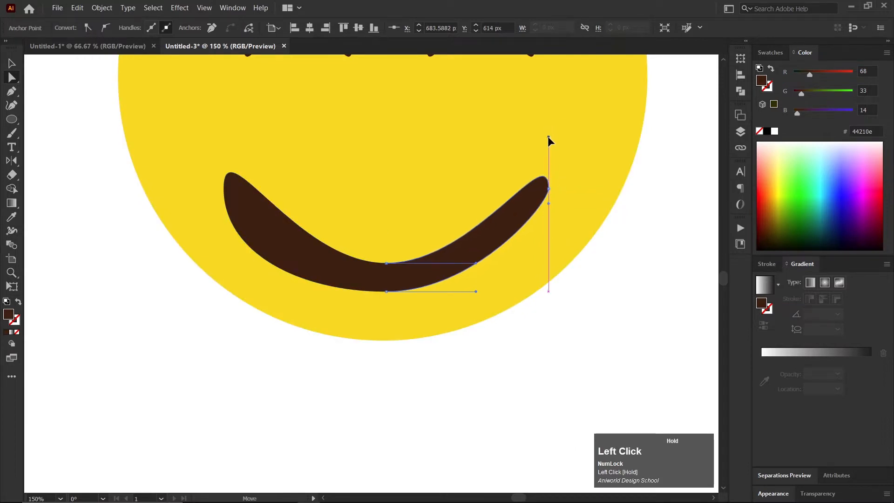
{"action": "left_click_drag", "start_coordinate": [548, 146], "coordinate": [548, 146]}
{"action": "left_click", "coordinate": [224, 189]}
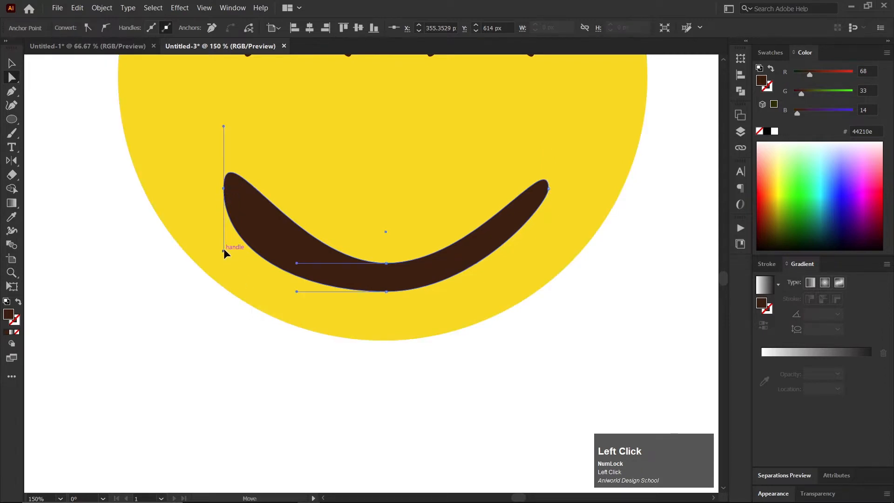
{"action": "left_click_drag", "start_coordinate": [224, 251], "coordinate": [225, 197]}
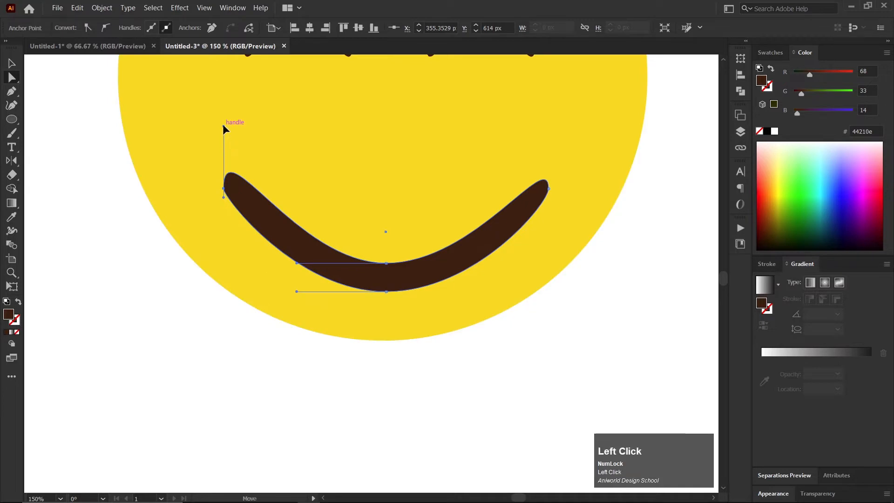
{"action": "left_click_drag", "start_coordinate": [223, 124], "coordinate": [224, 155]}
{"action": "scroll", "coordinate": [461, 376], "scroll_direction": "down", "scroll_amount": 1}
{"action": "key", "text": "v"}
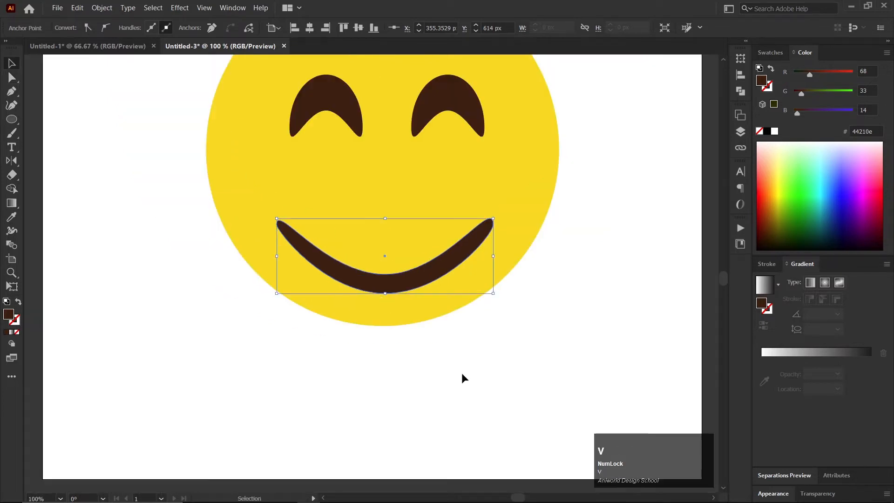
{"action": "left_click", "coordinate": [423, 365]}
{"action": "scroll", "coordinate": [419, 359], "scroll_direction": "down", "scroll_amount": 2}
{"action": "scroll", "coordinate": [416, 323], "scroll_direction": "up", "scroll_amount": 1}
Scale the smile down proportionally about its centre until it spans roughly the outer edges of the two eyes
{"action": "left_click", "coordinate": [418, 321]}
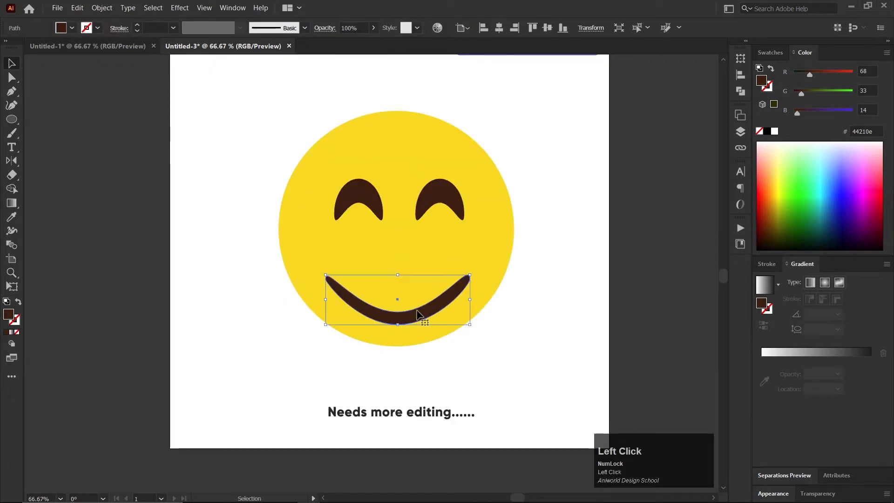
{"action": "scroll", "coordinate": [420, 314], "scroll_direction": "up", "scroll_amount": 2}
{"action": "key", "text": "v"}
{"action": "left_click_drag", "start_coordinate": [535, 290], "coordinate": [517, 293]}
{"action": "scroll", "coordinate": [498, 374], "scroll_direction": "down", "scroll_amount": 2}
{"action": "left_click", "coordinate": [498, 374]}
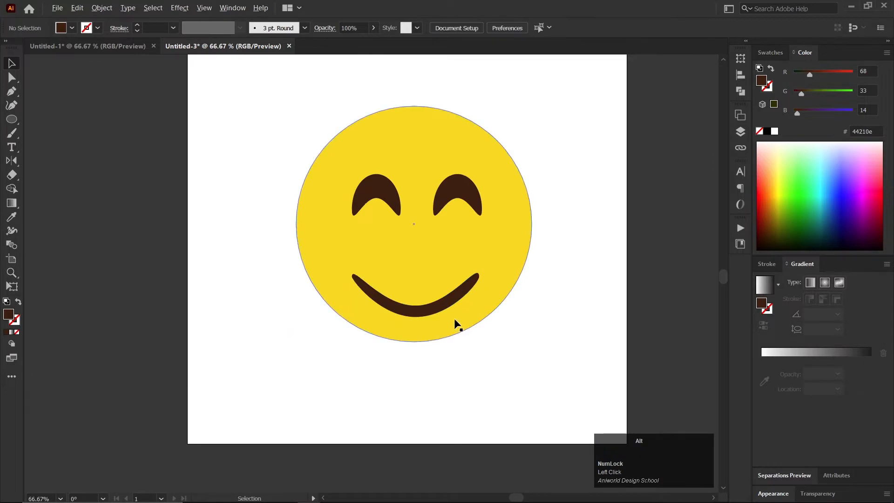
Move the whole smile straight up on the face, closer to the eyes
{"action": "scroll", "coordinate": [455, 322], "scroll_direction": "up", "scroll_amount": 1}
{"action": "key", "text": "a"}
{"action": "left_click_drag", "start_coordinate": [436, 301], "coordinate": [437, 273]}
{"action": "scroll", "coordinate": [499, 415], "scroll_direction": "down", "scroll_amount": 2}
{"action": "scroll", "coordinate": [447, 331], "scroll_direction": "up", "scroll_amount": 3}
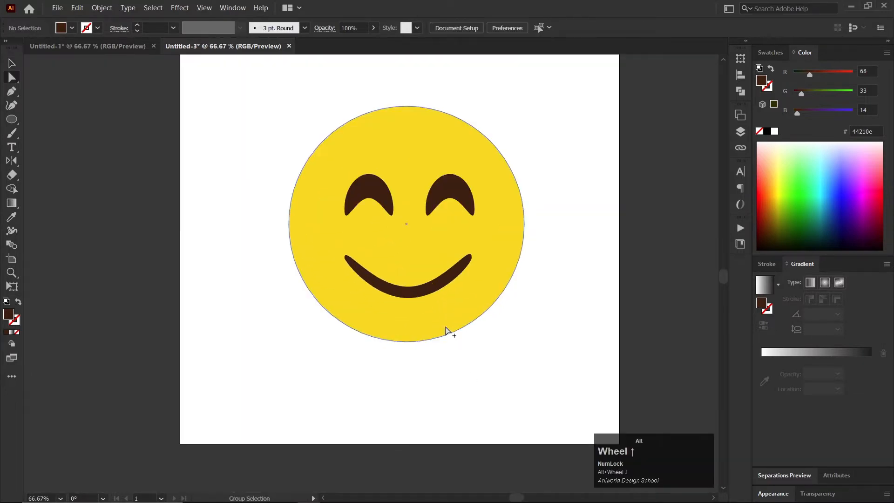
Extend the left curve handle of the smile's bottom middle anchor point slightly to round the lower edge
{"action": "key", "text": "a"}
{"action": "left_click", "coordinate": [407, 298]}
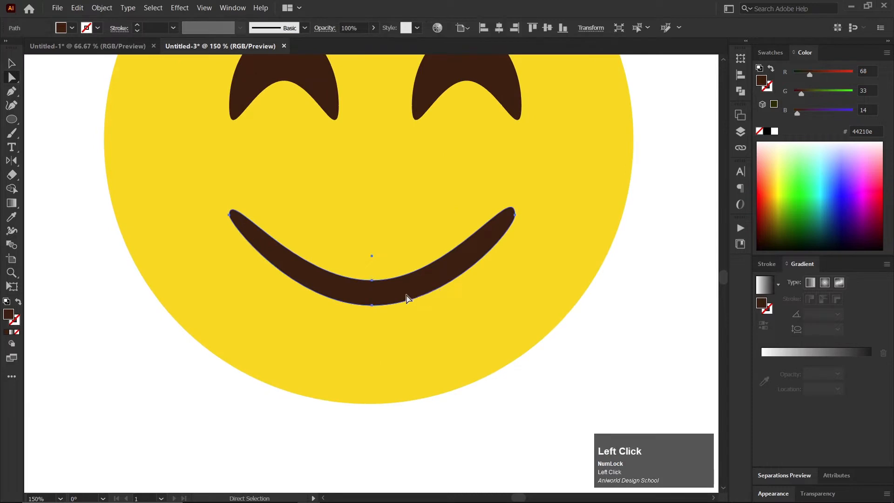
{"action": "left_click", "coordinate": [371, 282]}
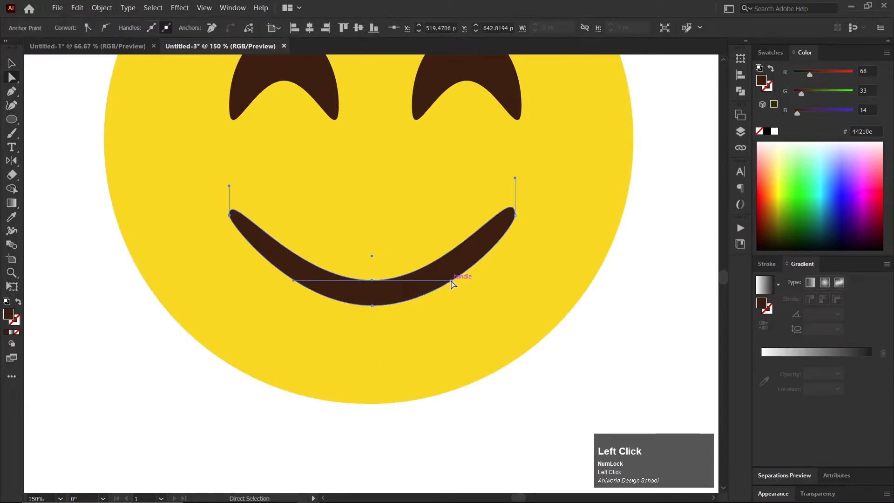
{"action": "left_click", "coordinate": [372, 305]}
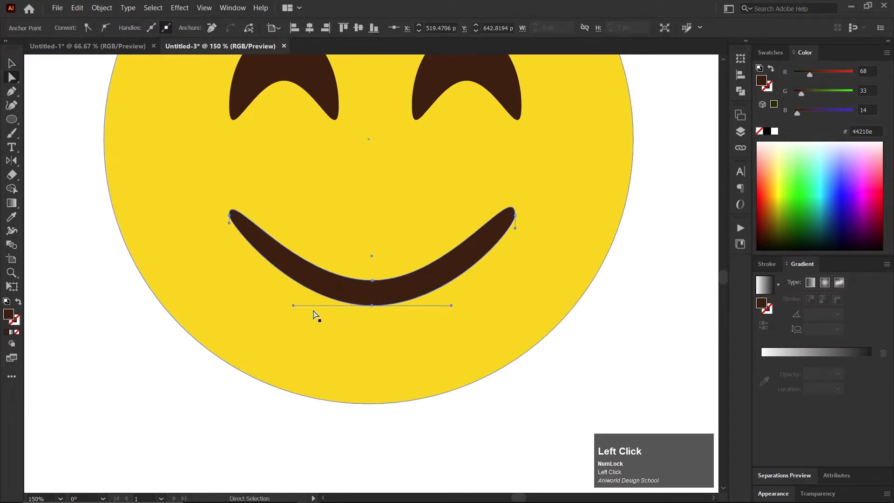
{"action": "left_click_drag", "start_coordinate": [297, 308], "coordinate": [285, 307]}
{"action": "scroll", "coordinate": [426, 359], "scroll_direction": "down", "scroll_amount": 3}
{"action": "left_click", "coordinate": [479, 378]}
{"action": "scroll", "coordinate": [444, 370], "scroll_direction": "down", "scroll_amount": 1}
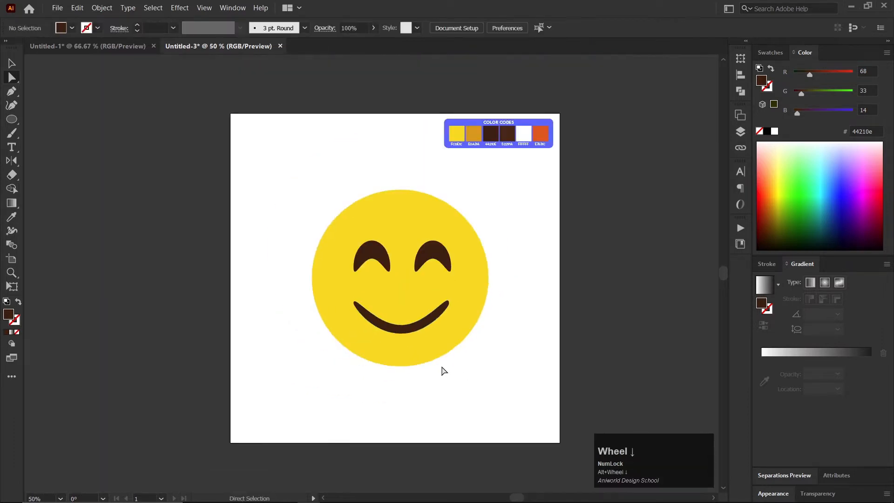
Raise the middle anchor point of the smile's upper edge to about Y 638 px to thicken the centre
{"action": "scroll", "coordinate": [444, 370], "scroll_direction": "up", "scroll_amount": 3}
{"action": "left_click", "coordinate": [424, 305]}
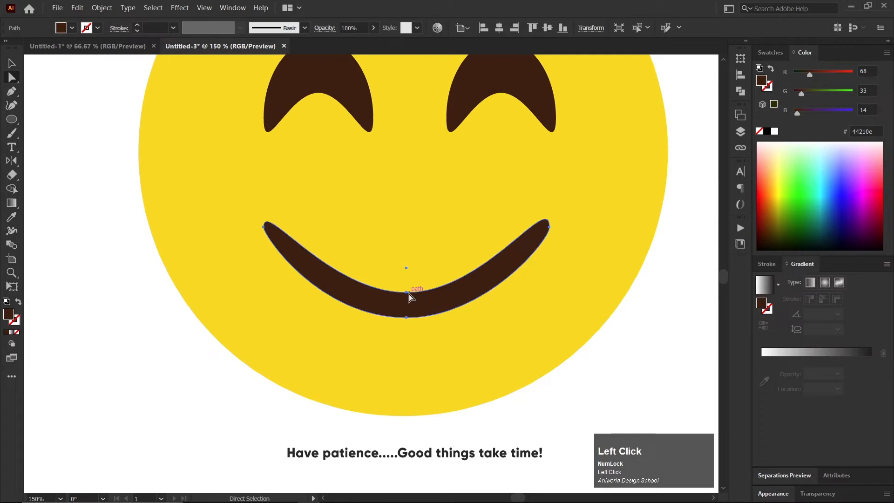
{"action": "left_click_drag", "start_coordinate": [406, 296], "coordinate": [405, 308]}
{"action": "scroll", "coordinate": [403, 307], "scroll_direction": "down", "scroll_amount": 3}
{"action": "left_click", "coordinate": [441, 370]}
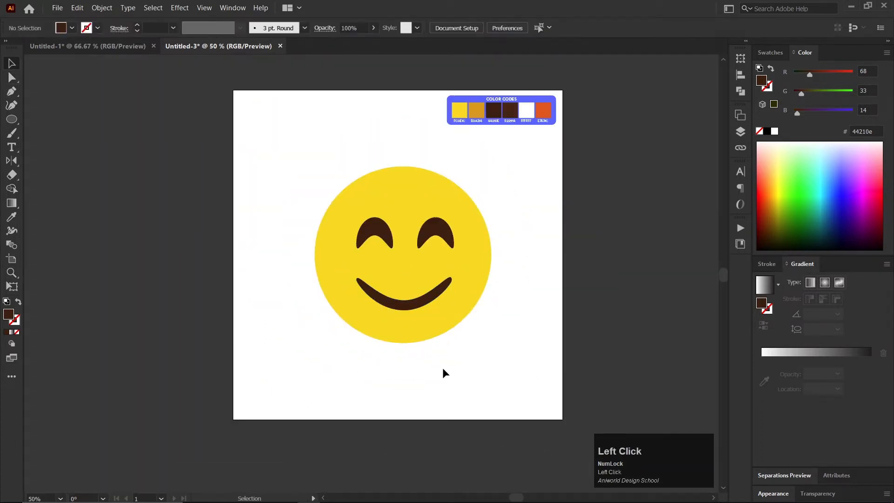
Shorten the upper curve handle of the smile's right corner anchor so both corners match
{"action": "scroll", "coordinate": [403, 366], "scroll_direction": "up", "scroll_amount": 3, "text": "alt"}
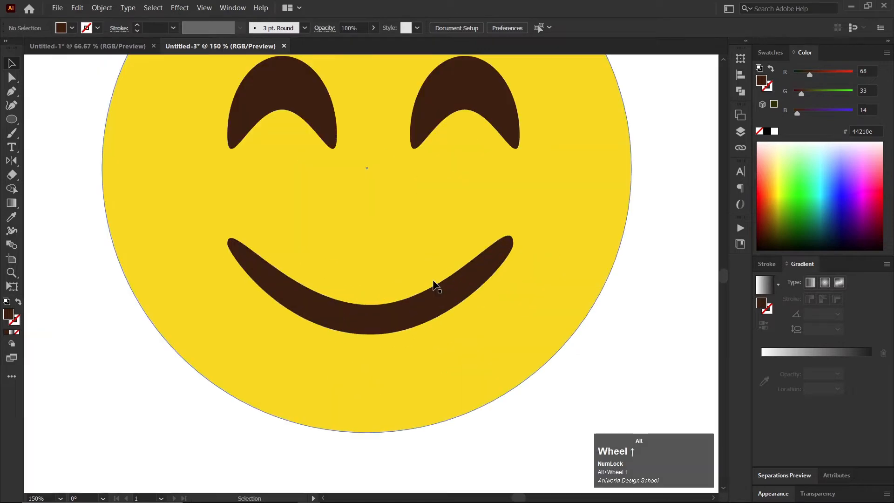
{"action": "key", "text": "a"}
{"action": "left_click", "coordinate": [496, 264]}
{"action": "left_click", "coordinate": [513, 244]}
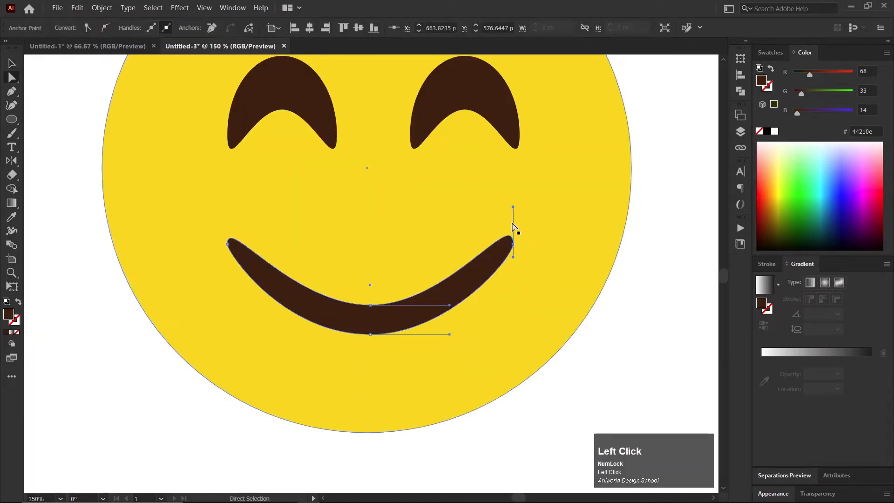
{"action": "left_click_drag", "start_coordinate": [513, 207], "coordinate": [513, 215]}
{"action": "scroll", "coordinate": [487, 261], "scroll_direction": "down", "scroll_amount": 3, "text": "alt"}
{"action": "key", "text": "v"}
{"action": "left_click", "coordinate": [445, 402]}
{"action": "scroll", "coordinate": [444, 398], "scroll_direction": "down", "scroll_amount": 2, "text": "alt"}
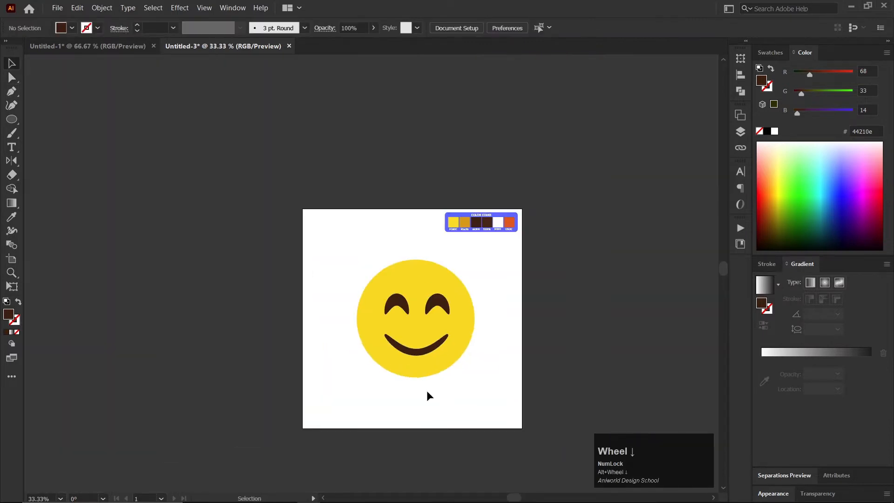
Check the smile's shape on the face against the finished emoji in Untitled-1 and return to Untitled-3
{"action": "scroll", "coordinate": [427, 390], "scroll_direction": "up", "scroll_amount": 2, "text": "alt"}
{"action": "scroll", "coordinate": [395, 407], "scroll_direction": "up", "scroll_amount": 2, "text": "alt"}
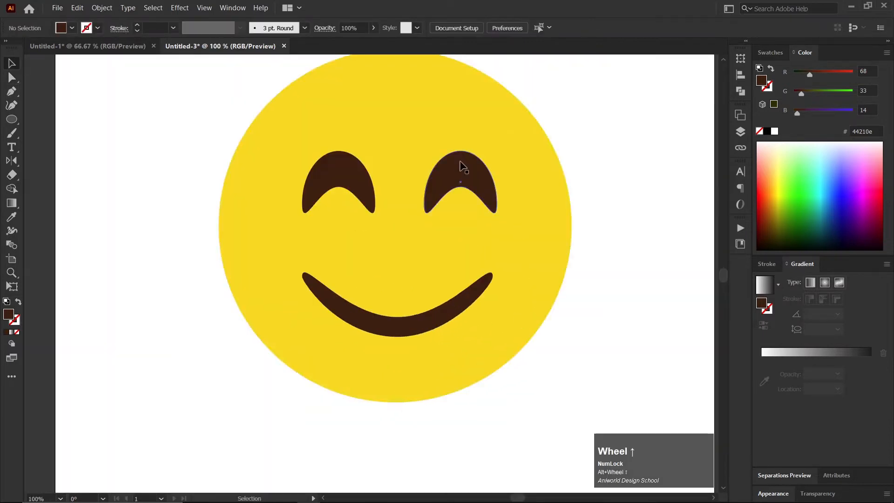
{"action": "scroll", "coordinate": [402, 327], "scroll_direction": "down", "scroll_amount": 1, "text": "alt"}
{"action": "left_click", "coordinate": [127, 47]}
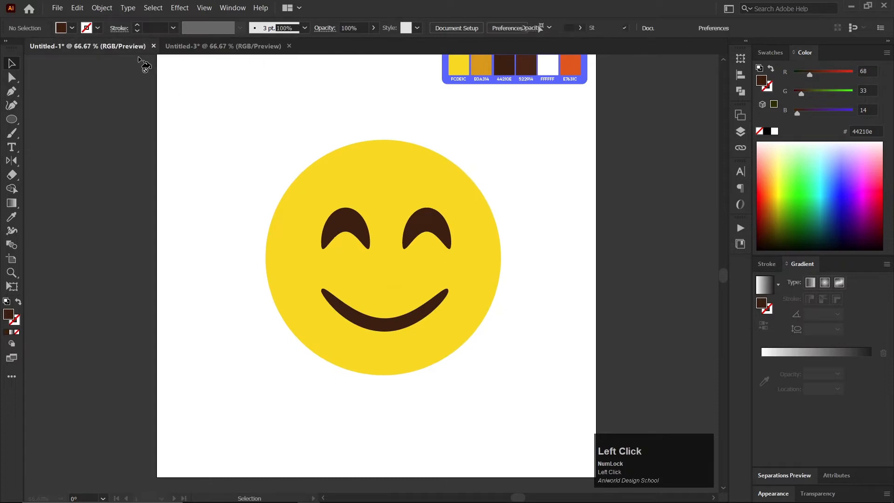
{"action": "left_click", "coordinate": [246, 48]}
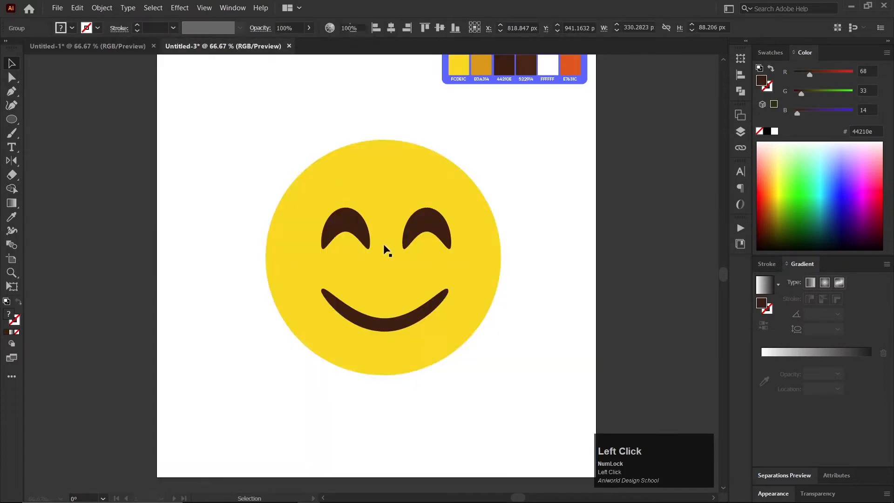
Move the smile's upper and lower middle anchor points up together to make the smile shallower
{"action": "scroll", "coordinate": [383, 371], "scroll_direction": "up", "scroll_amount": 1, "text": "alt"}
{"action": "left_click", "coordinate": [383, 309]}
{"action": "key", "text": "a"}
{"action": "scroll", "coordinate": [383, 310], "scroll_direction": "up", "scroll_amount": 2, "text": "alt"}
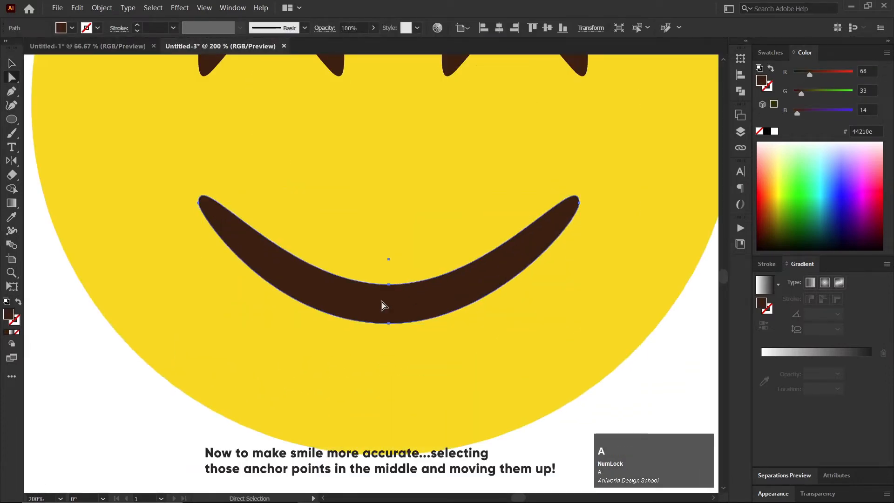
{"action": "left_click", "coordinate": [389, 284]}
{"action": "left_click", "coordinate": [388, 323], "text": "shift"}
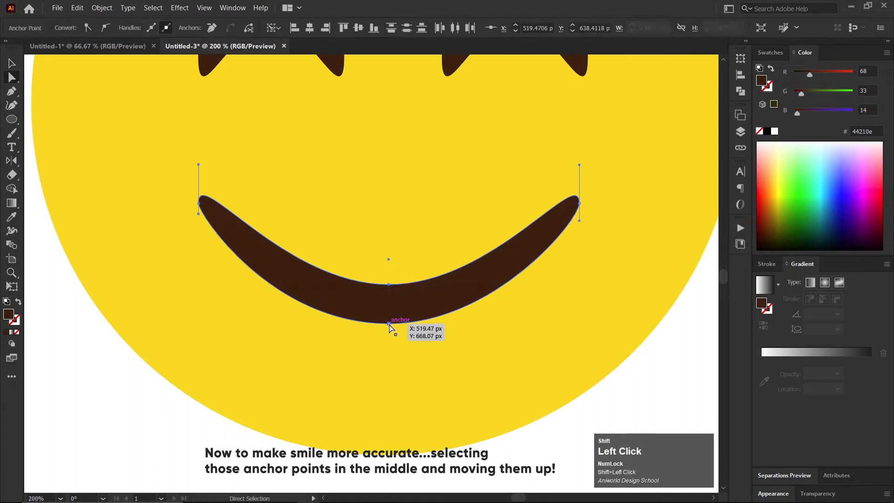
{"action": "left_click_drag", "start_coordinate": [389, 322], "coordinate": [389, 305]}
{"action": "scroll", "coordinate": [388, 306], "scroll_direction": "down", "scroll_amount": 2, "text": "alt"}
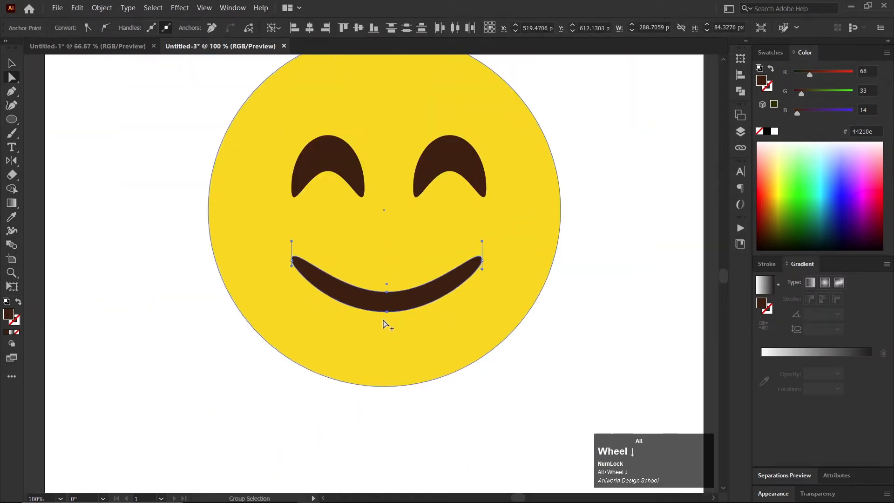
{"action": "scroll", "coordinate": [386, 323], "scroll_direction": "down", "scroll_amount": 1, "text": "alt"}
{"action": "left_click", "coordinate": [447, 422]}
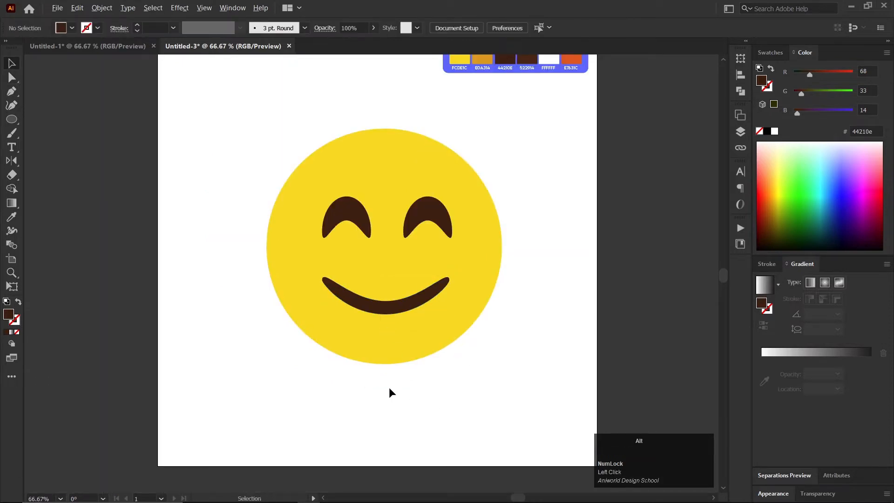
{"action": "scroll", "coordinate": [390, 389], "scroll_direction": "down", "scroll_amount": 1, "text": "alt"}
{"action": "scroll", "coordinate": [390, 388], "scroll_direction": "down", "scroll_amount": 1}
Inspect the reshaped smile and compare the face with the finished emoji in Untitled-1, including its shading
{"action": "scroll", "coordinate": [385, 335], "scroll_direction": "up", "scroll_amount": 3, "text": "alt"}
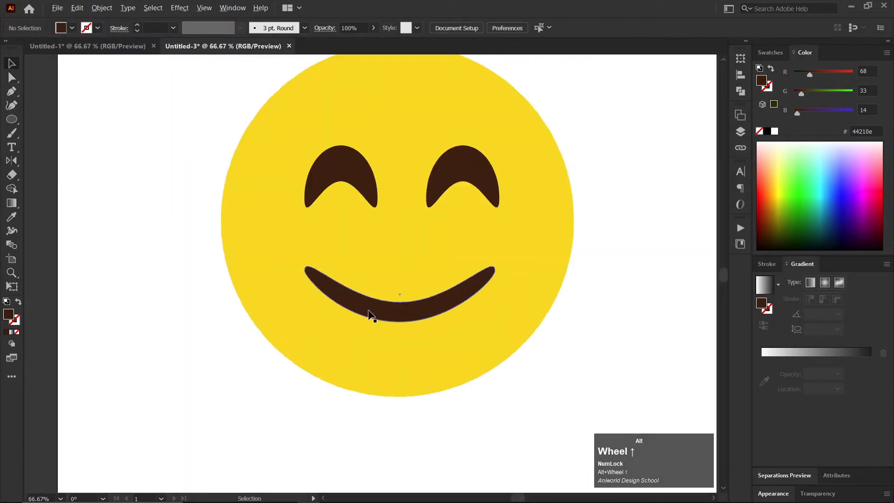
{"action": "key", "text": "a"}
{"action": "left_click", "coordinate": [395, 322]}
{"action": "scroll", "coordinate": [395, 323], "scroll_direction": "down", "scroll_amount": 1, "text": "alt"}
{"action": "left_click", "coordinate": [569, 336]}
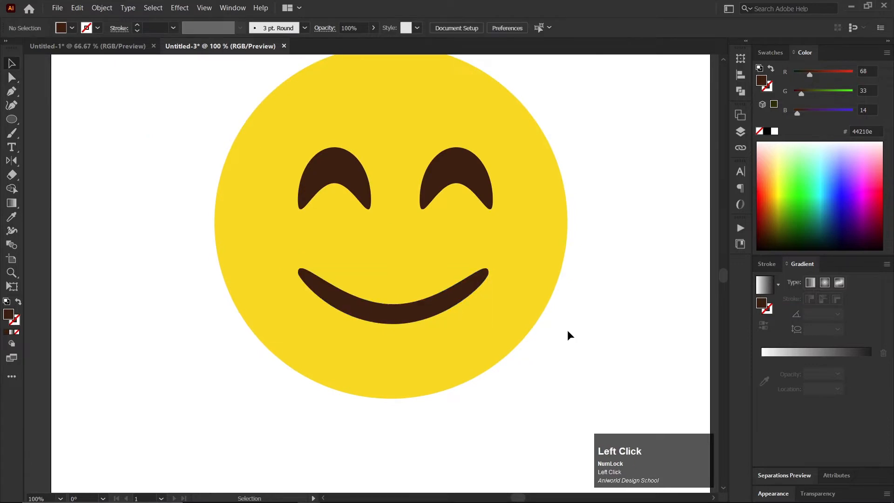
{"action": "key", "text": "v"}
{"action": "scroll", "coordinate": [485, 312], "scroll_direction": "down", "scroll_amount": 1, "text": "alt"}
{"action": "left_click", "coordinate": [79, 49]}
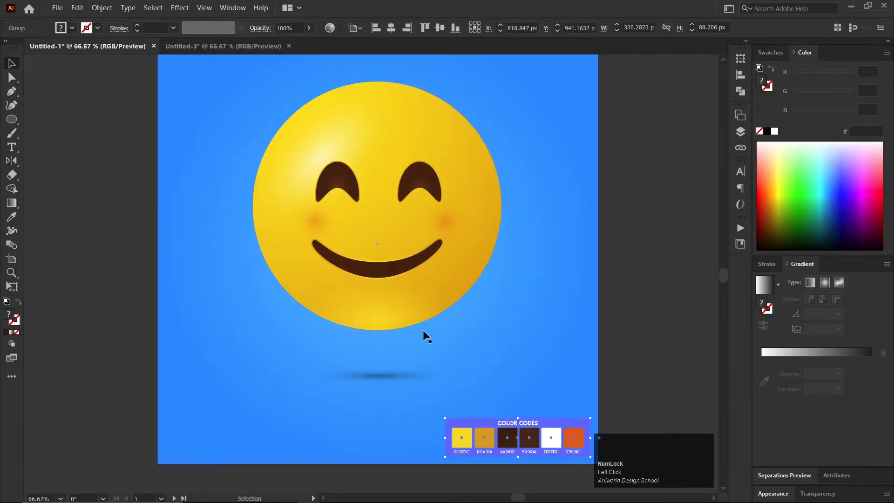
{"action": "left_click", "coordinate": [642, 191]}
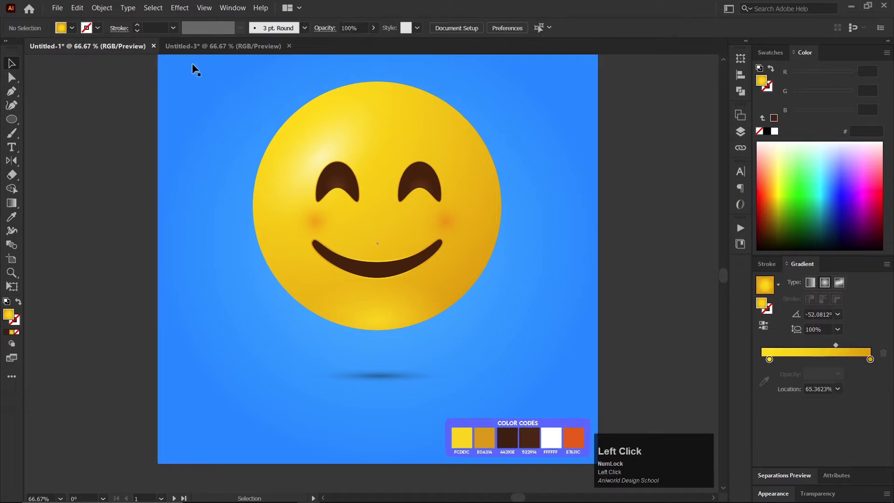
{"action": "left_click", "coordinate": [216, 48]}
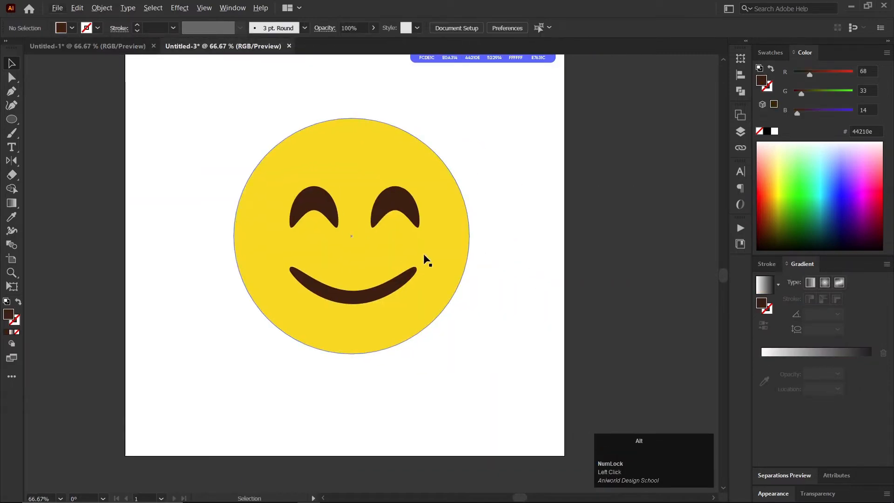
Fill the face circle with a linear gradient and set its starting colour stop to the yellow FCDE1C
{"action": "key", "text": "a"}
{"action": "left_click", "coordinate": [442, 255]}
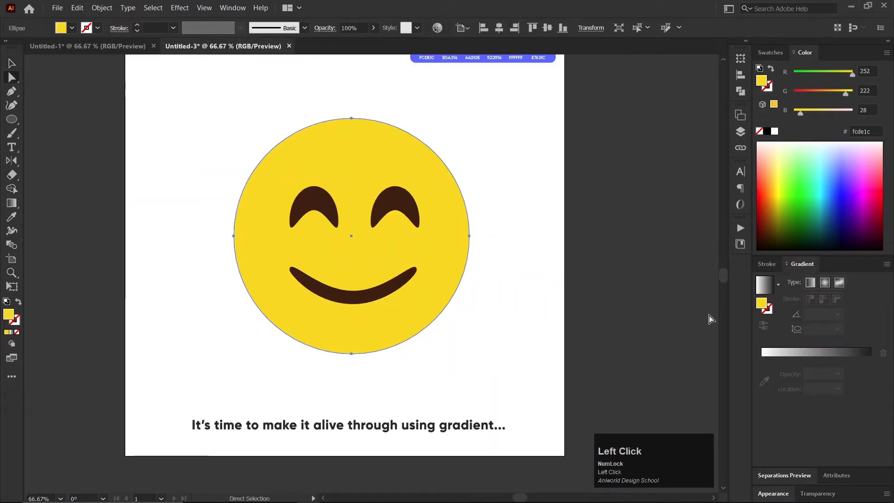
{"action": "left_click", "coordinate": [762, 304]}
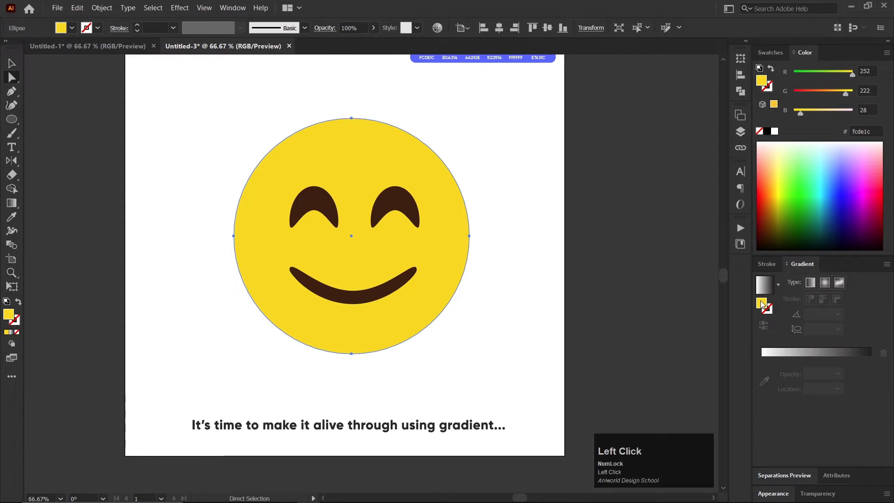
{"action": "left_click", "coordinate": [780, 355]}
{"action": "left_click_drag", "start_coordinate": [763, 378], "coordinate": [760, 405]}
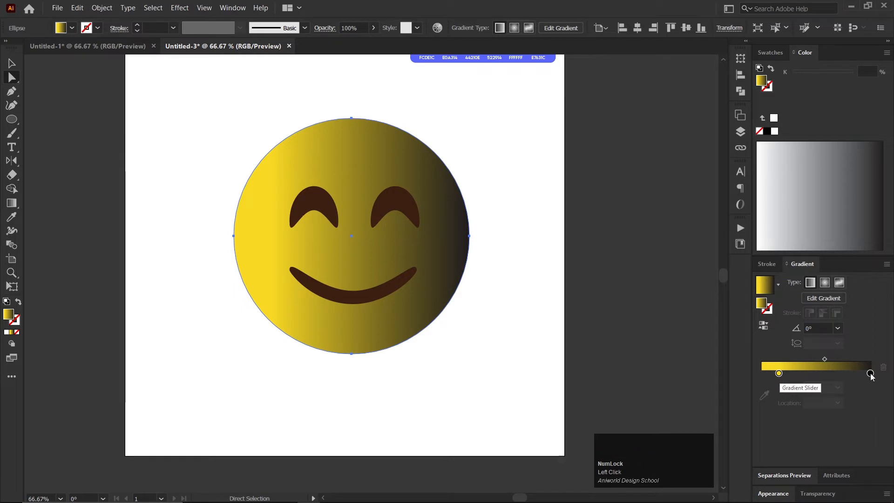
Set the face gradient's end colour stop to the orange E0A314 and move the yellow stop to 0%
{"action": "left_click", "coordinate": [871, 374]}
{"action": "left_click", "coordinate": [764, 395]}
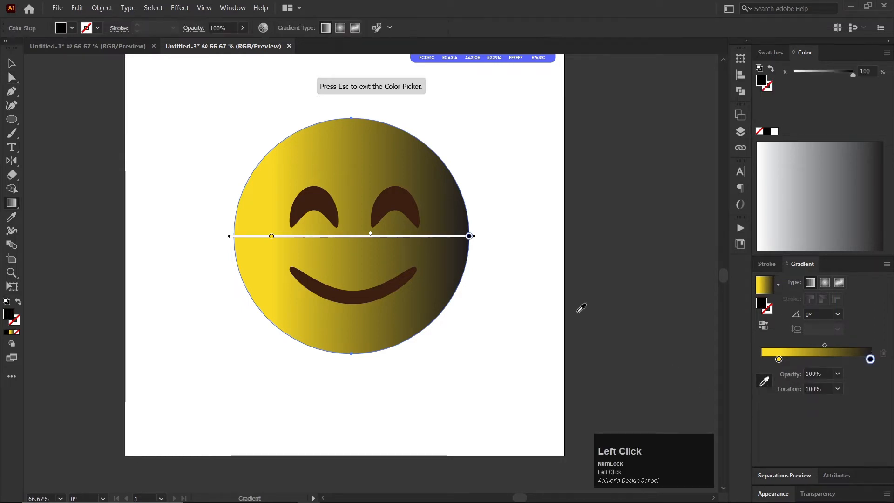
{"action": "scroll", "coordinate": [494, 222], "scroll_direction": "up", "scroll_amount": 3}
{"action": "left_click", "coordinate": [451, 124]}
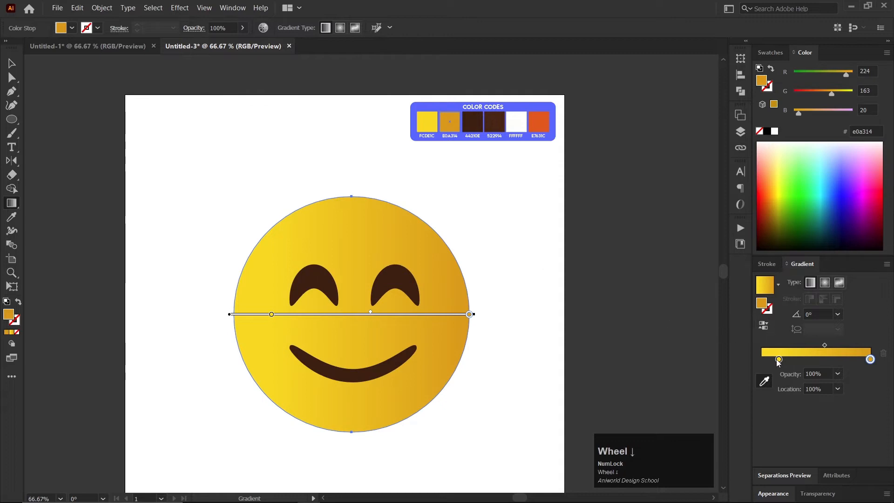
{"action": "left_click_drag", "start_coordinate": [742, 361], "coordinate": [740, 361]}
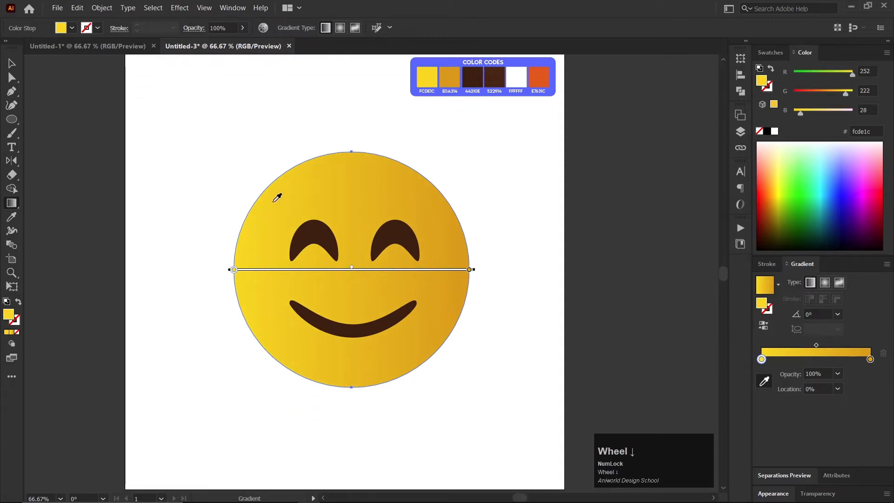
Angle the linear gradient diagonally at about -32° across the face and move its yellow stop to about 22%
{"action": "left_click", "coordinate": [13, 206]}
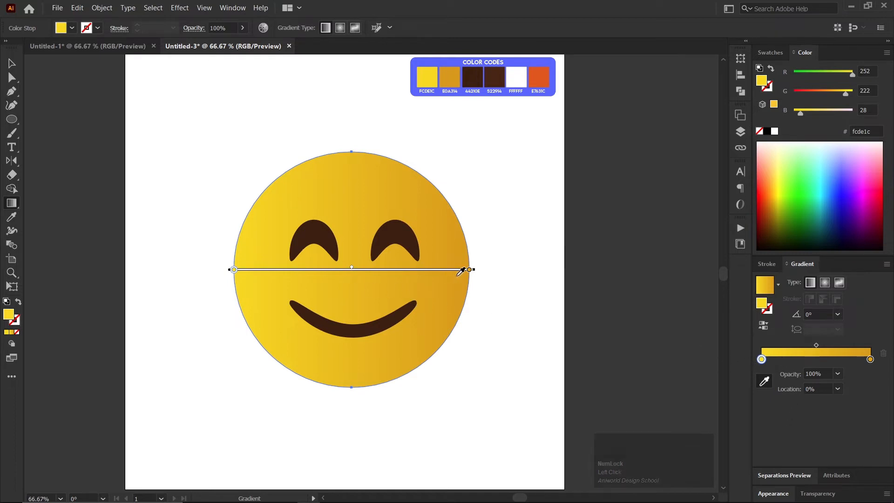
{"action": "mouse_move", "coordinate": [474, 269]}
{"action": "left_mouse_down"}
{"action": "mouse_move", "coordinate": [471, 300]}
{"action": "mouse_move", "coordinate": [426, 394]}
{"action": "left_mouse_up"}
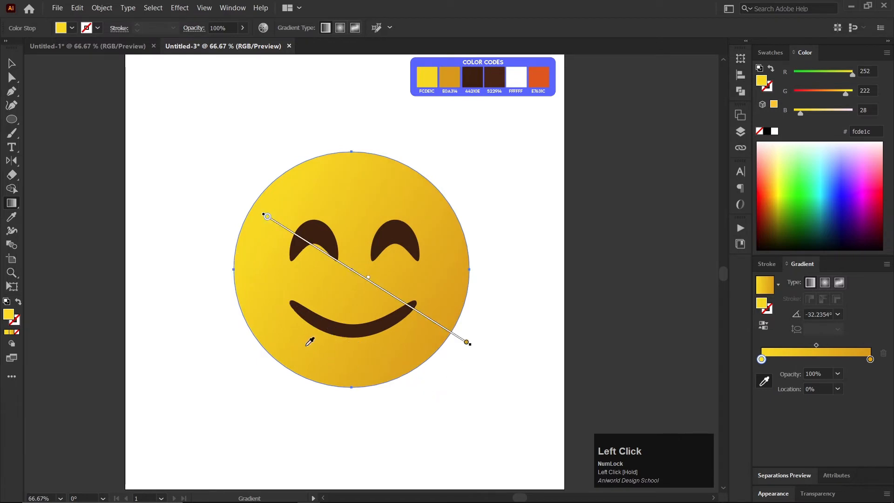
{"action": "mouse_move", "coordinate": [267, 221]}
{"action": "left_mouse_down"}
{"action": "mouse_move", "coordinate": [348, 269]}
{"action": "mouse_move", "coordinate": [331, 263]}
{"action": "left_mouse_up"}
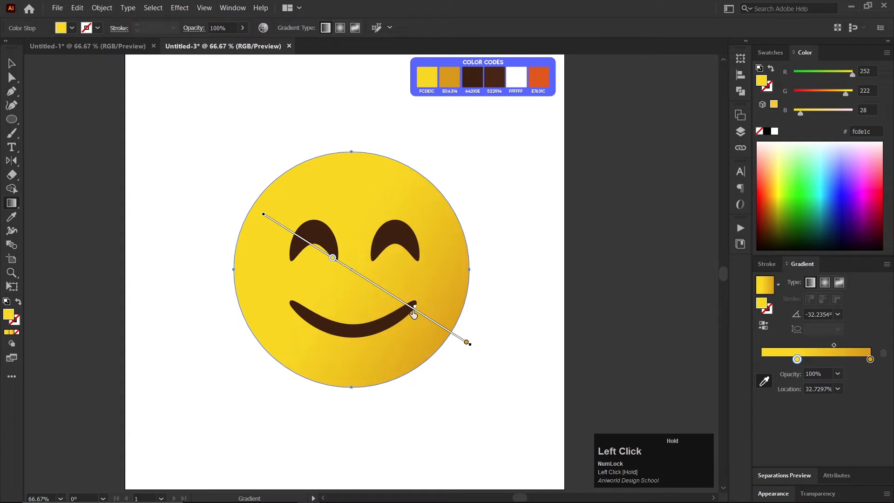
{"action": "left_click_drag", "start_coordinate": [333, 263], "coordinate": [312, 244]}
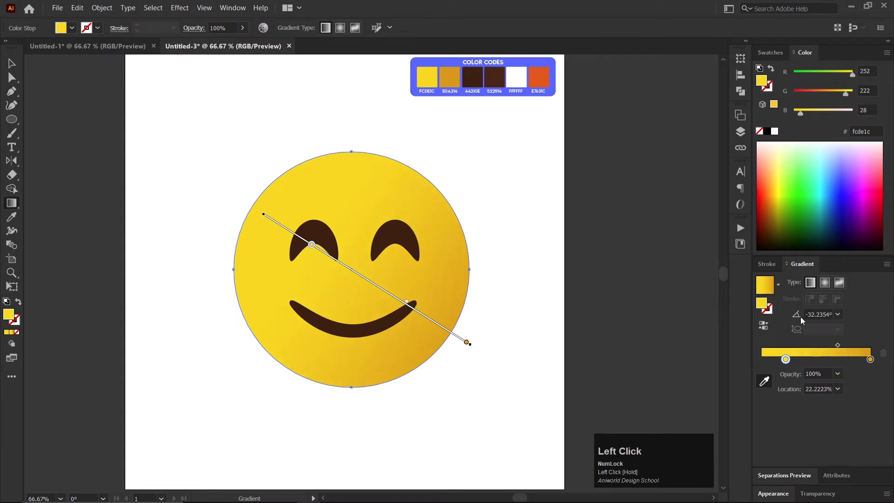
Make the face gradient radial, running from the upper-left of the face to beyond its lower-right edge at about -43°
{"action": "left_click", "coordinate": [825, 283]}
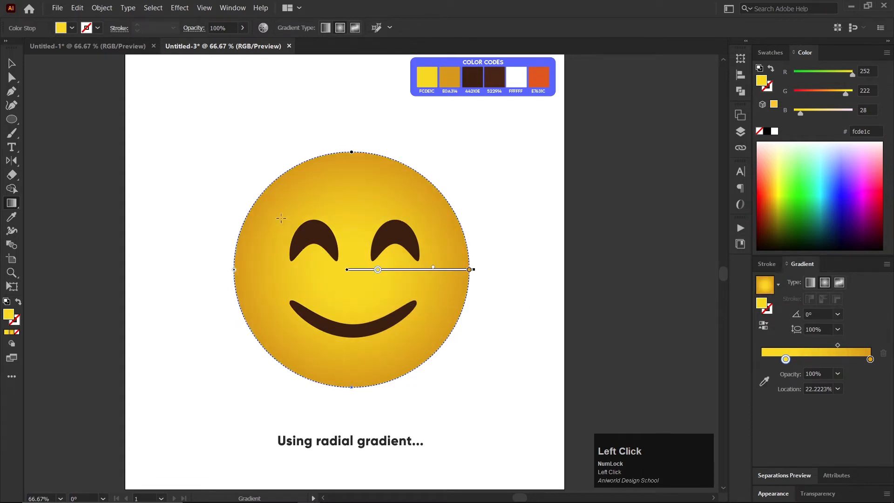
{"action": "left_click_drag", "start_coordinate": [277, 200], "coordinate": [459, 381]}
{"action": "left_click_drag", "start_coordinate": [280, 184], "coordinate": [498, 390]}
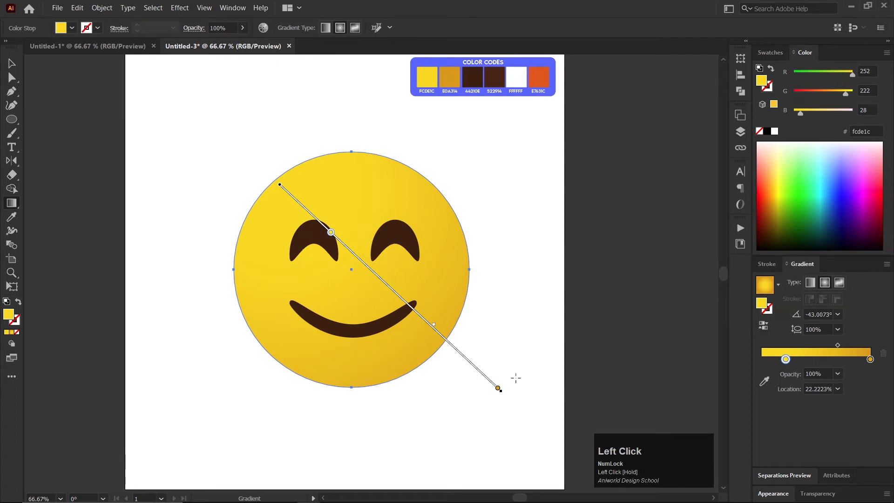
{"action": "left_click", "coordinate": [12, 63]}
{"action": "left_click", "coordinate": [287, 161]}
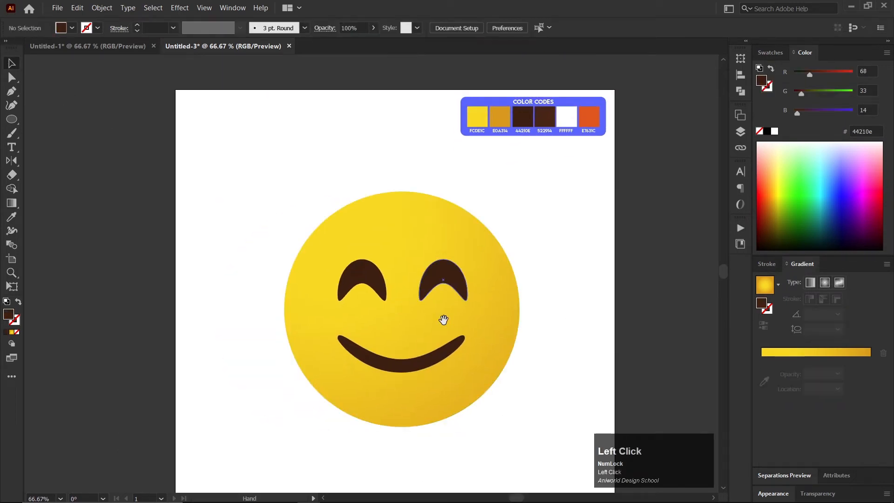
Draw a tall ellipse over the left eye and fill it with white FFFFFF
{"action": "key", "text": "space"}
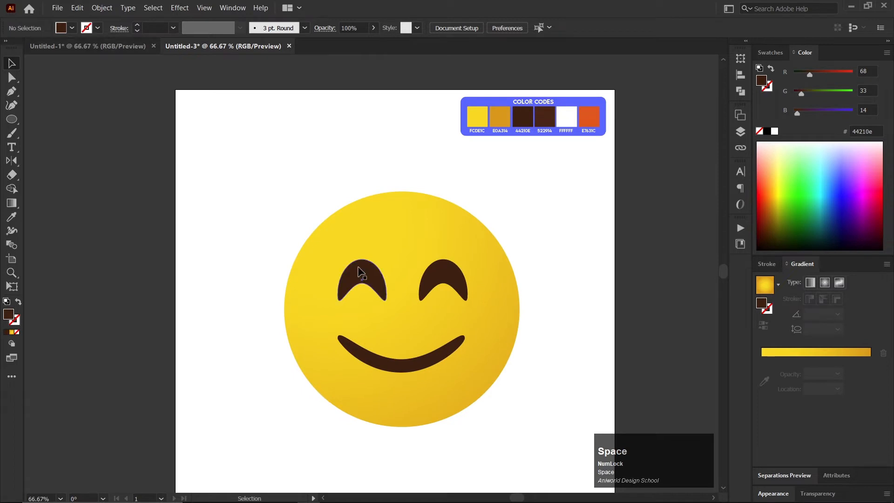
{"action": "scroll", "coordinate": [359, 273], "scroll_direction": "down", "scroll_amount": 1}
{"action": "left_click", "coordinate": [12, 120]}
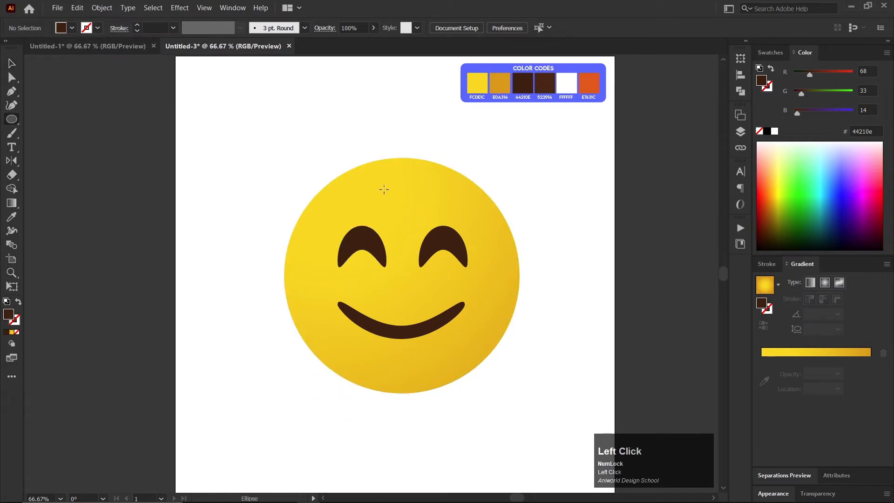
{"action": "mouse_move", "coordinate": [384, 189]}
{"action": "left_mouse_down"}
{"action": "mouse_move", "coordinate": [309, 295]}
{"action": "mouse_move", "coordinate": [313, 339]}
{"action": "left_mouse_up"}
{"action": "scroll", "coordinate": [390, 294], "scroll_direction": "up", "scroll_amount": 1}
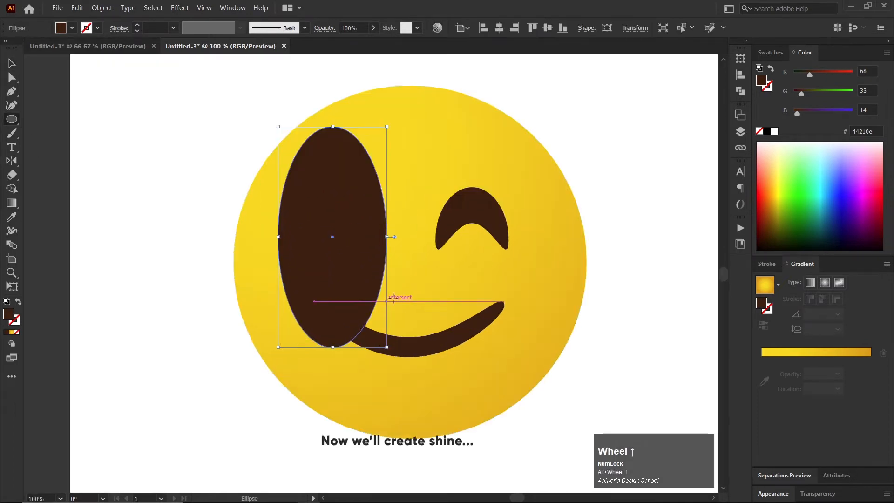
{"action": "left_click", "coordinate": [775, 132]}
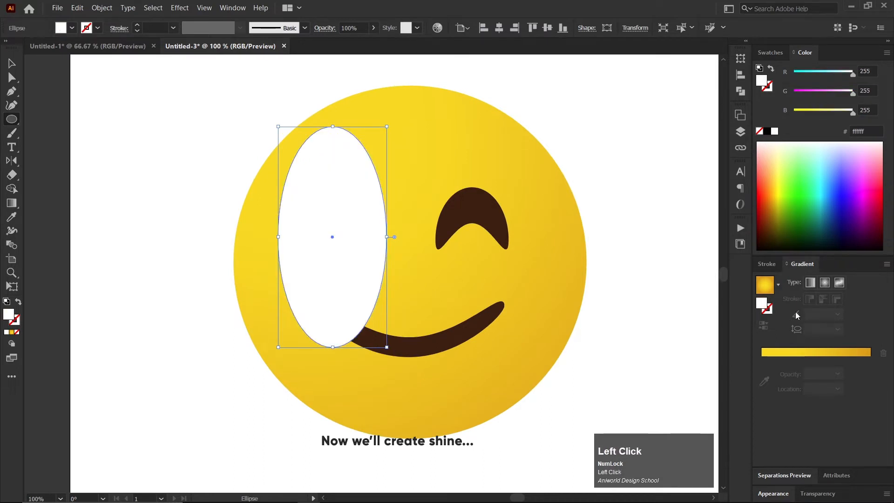
Fill the ellipse with a radial gradient of two white stops, removing the orange stop and setting the outer stop's opacity to 0%
{"action": "left_click", "coordinate": [785, 365]}
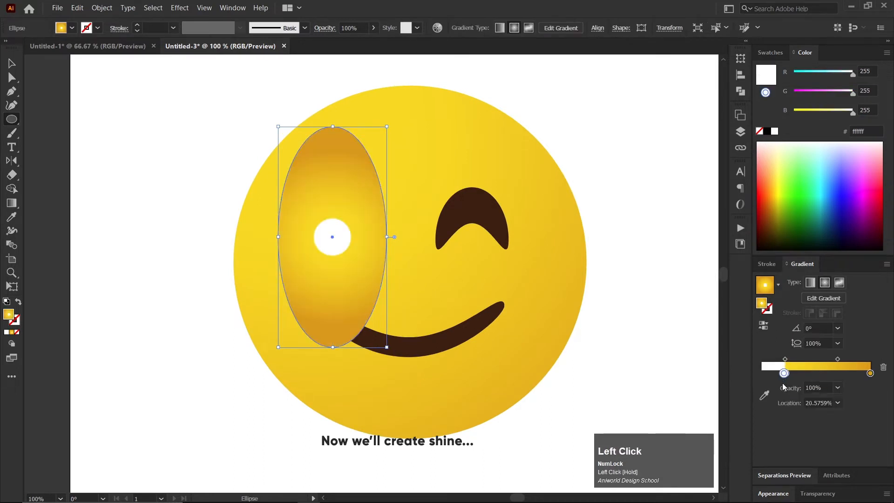
{"action": "left_click_drag", "start_coordinate": [785, 373], "coordinate": [812, 374]}
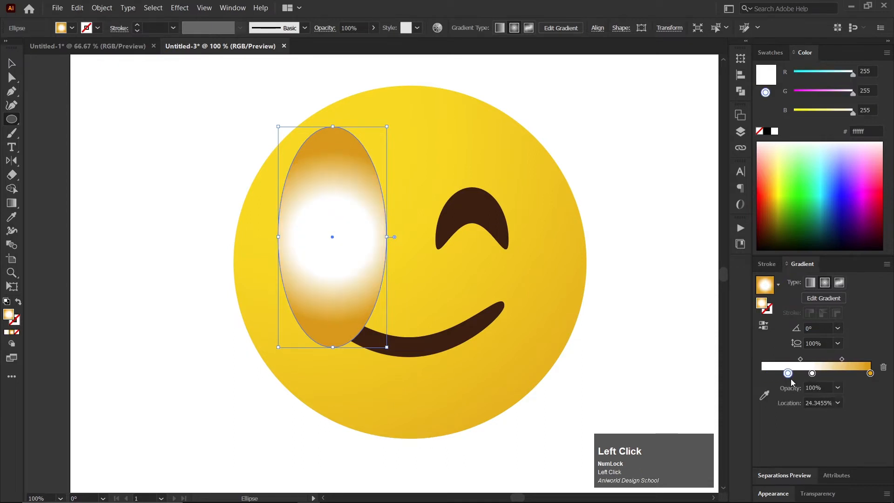
{"action": "left_click_drag", "start_coordinate": [871, 378], "coordinate": [843, 381]}
{"action": "left_click", "coordinate": [812, 374]}
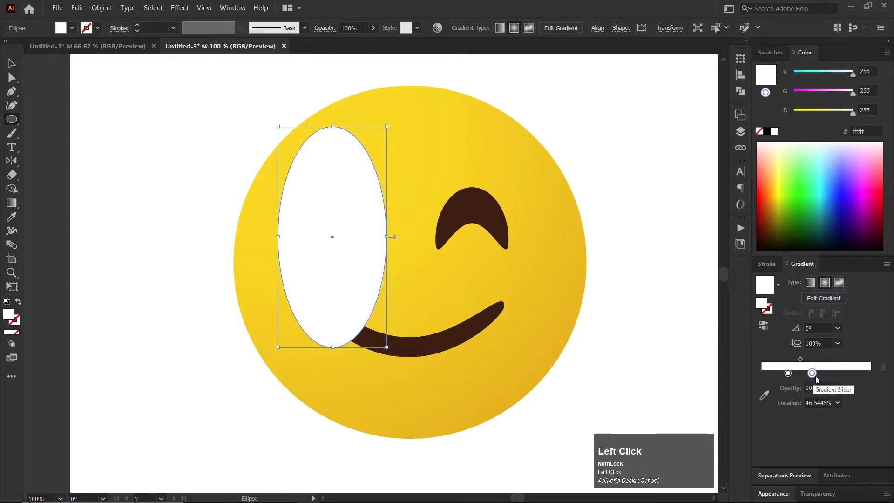
{"action": "left_click", "coordinate": [838, 388]}
{"action": "left_click", "coordinate": [854, 244]}
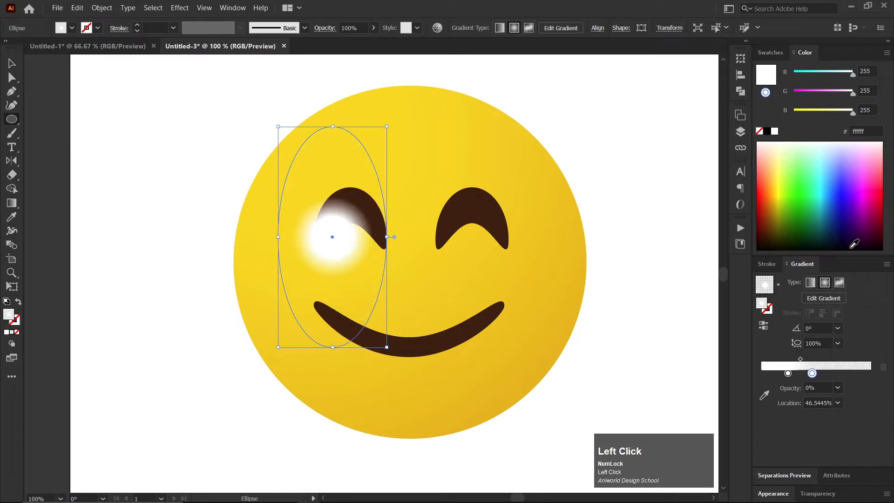
Spread the ellipse's white gradient stops to 0% and 100% and set the midpoint at about 26.5%
{"action": "left_click_drag", "start_coordinate": [812, 374], "coordinate": [870, 373]}
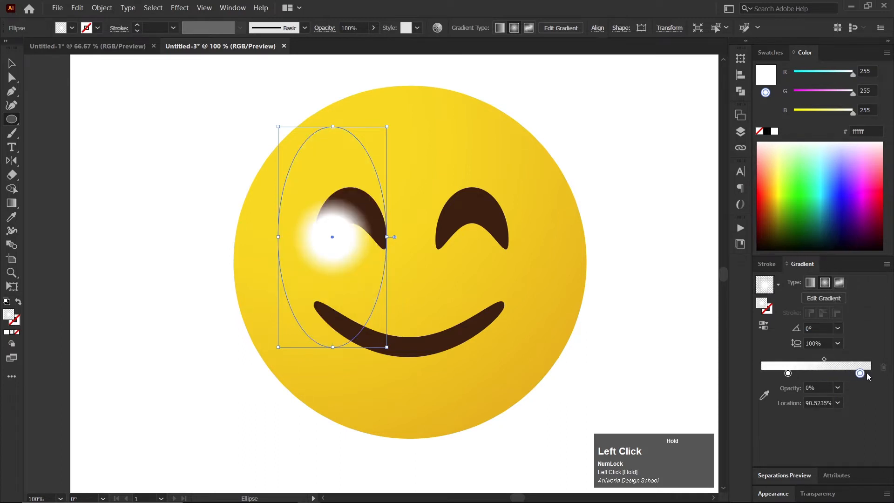
{"action": "left_click_drag", "start_coordinate": [788, 373], "coordinate": [748, 370]}
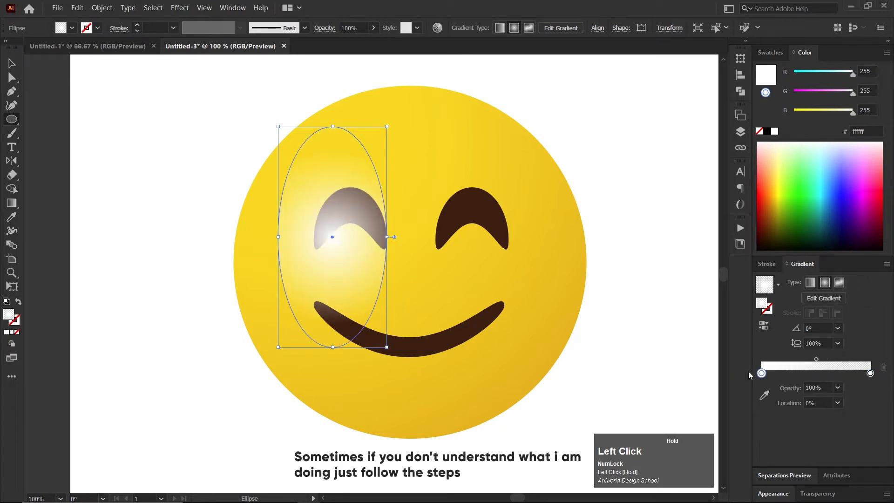
{"action": "left_click_drag", "start_coordinate": [816, 360], "coordinate": [789, 361]}
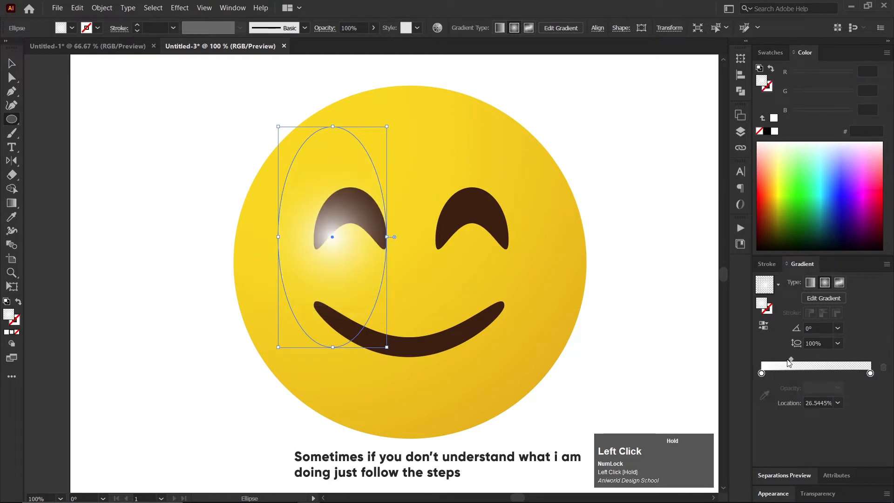
Rotate the highlight ellipse about 46° clockwise and move it up to the upper-left part of the face
{"action": "key", "text": "v"}
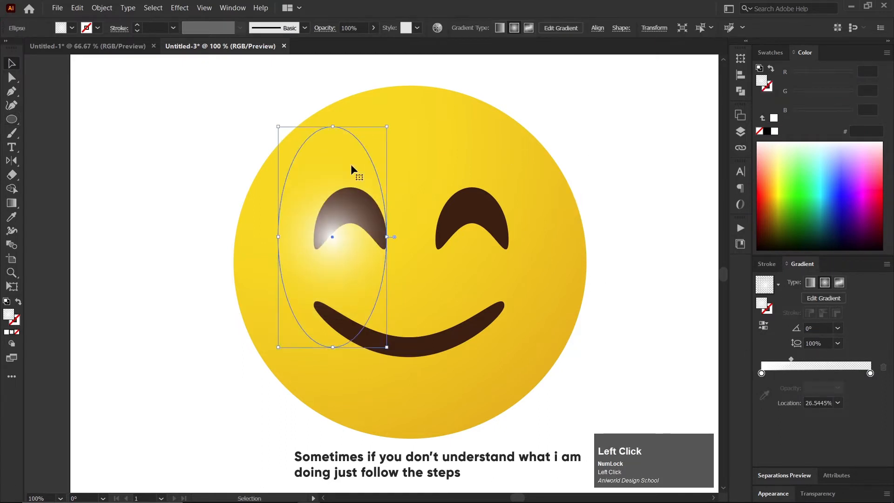
{"action": "left_click_drag", "start_coordinate": [389, 125], "coordinate": [423, 208]}
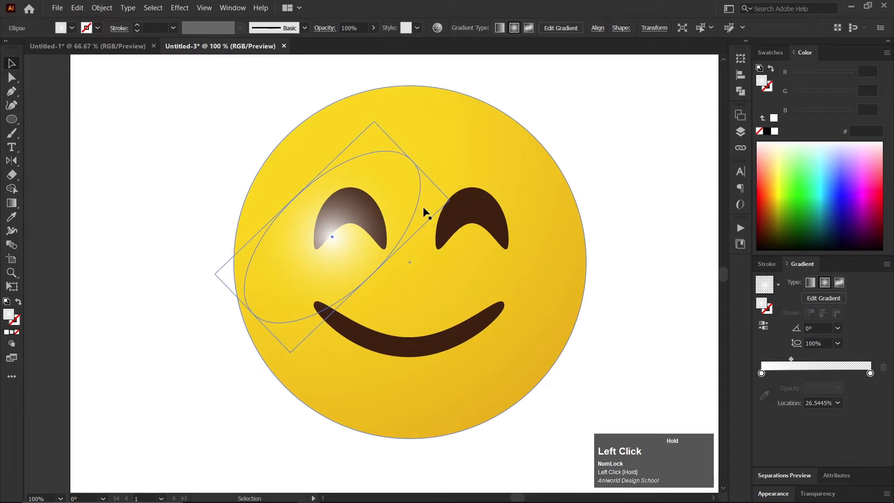
{"action": "left_click_drag", "start_coordinate": [336, 246], "coordinate": [332, 202]}
Tighten the highlight by moving its transparent stop to about 88% and the gradient midpoint to about 23%
{"action": "left_click_drag", "start_coordinate": [870, 373], "coordinate": [857, 373]}
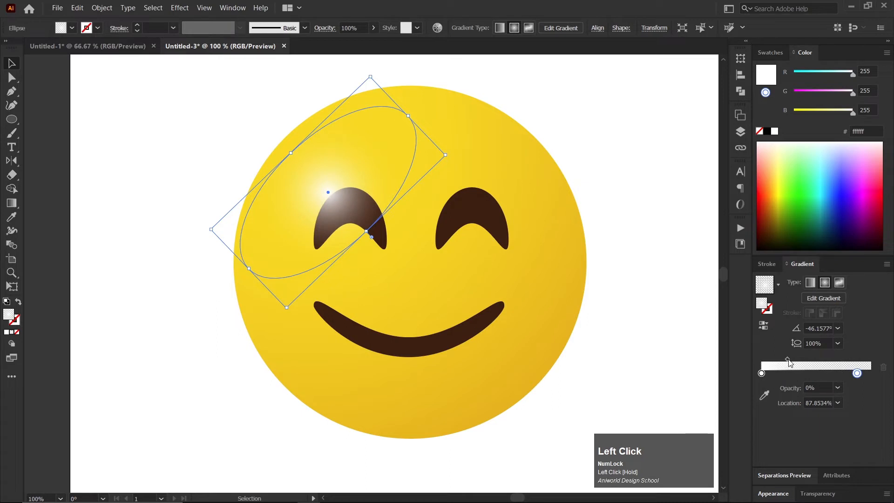
{"action": "left_click_drag", "start_coordinate": [790, 363], "coordinate": [783, 365]}
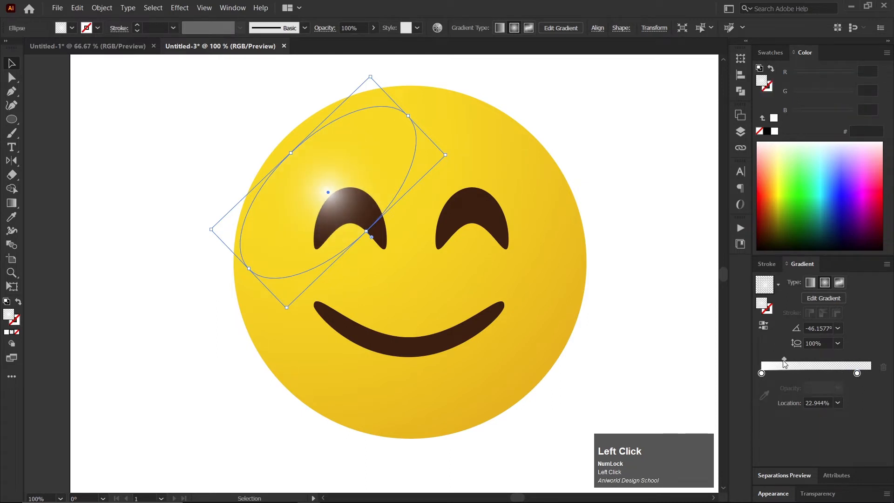
{"action": "left_click", "coordinate": [625, 233]}
Bring the left eye to the front, above the highlight
{"action": "scroll", "coordinate": [598, 378], "scroll_direction": "up", "scroll_amount": 1}
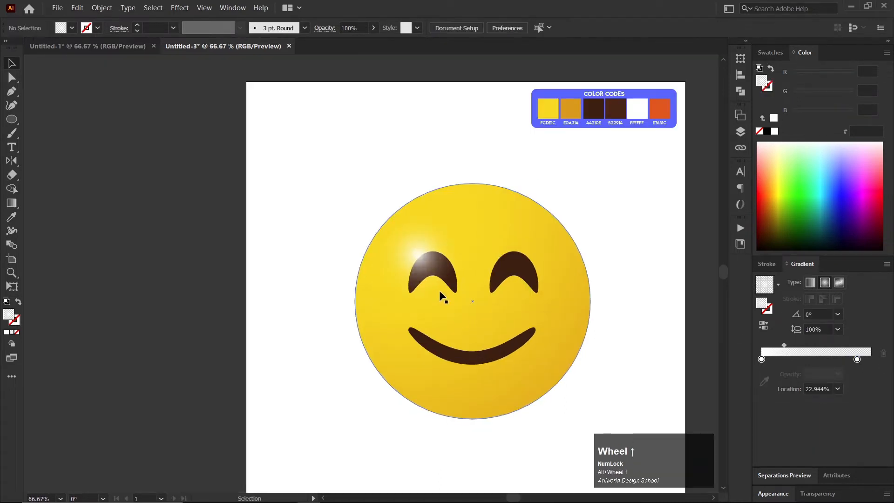
{"action": "left_click", "coordinate": [455, 290]}
{"action": "scroll", "coordinate": [459, 293], "scroll_direction": "up", "scroll_amount": 2}
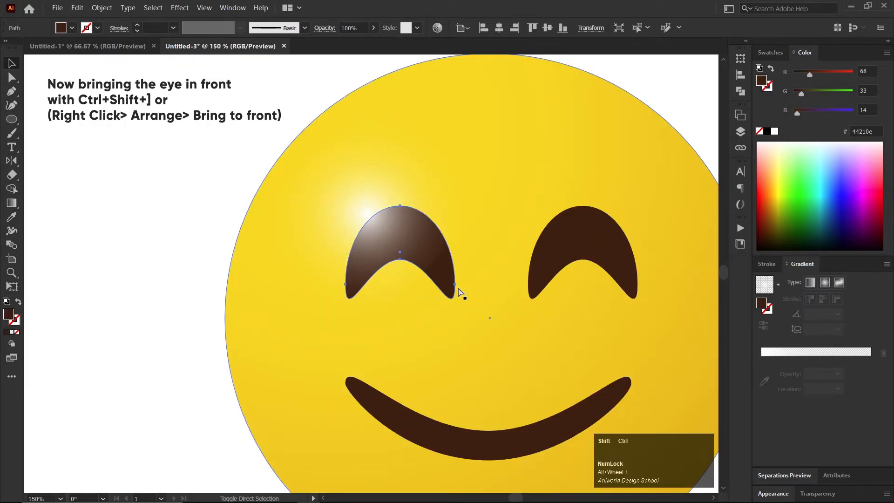
{"action": "key", "text": "ctrl+shift+bracketright"}
{"action": "scroll", "coordinate": [459, 293], "scroll_direction": "down", "scroll_amount": 3}
{"action": "left_click", "coordinate": [457, 225]}
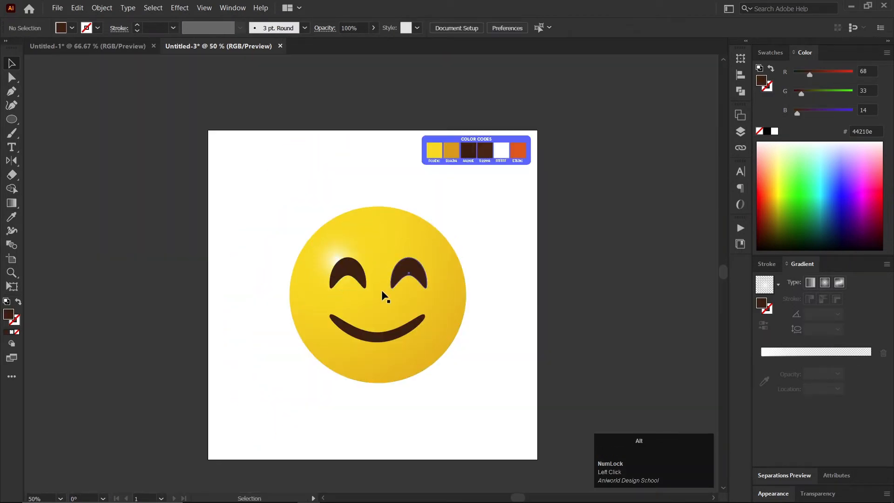
Nudge the highlight ellipse slightly up and left, and stretch it lengthwise along its diagonal
{"action": "scroll", "coordinate": [348, 280], "scroll_direction": "up", "scroll_amount": 1}
{"action": "left_click_drag", "start_coordinate": [332, 254], "coordinate": [329, 251]}
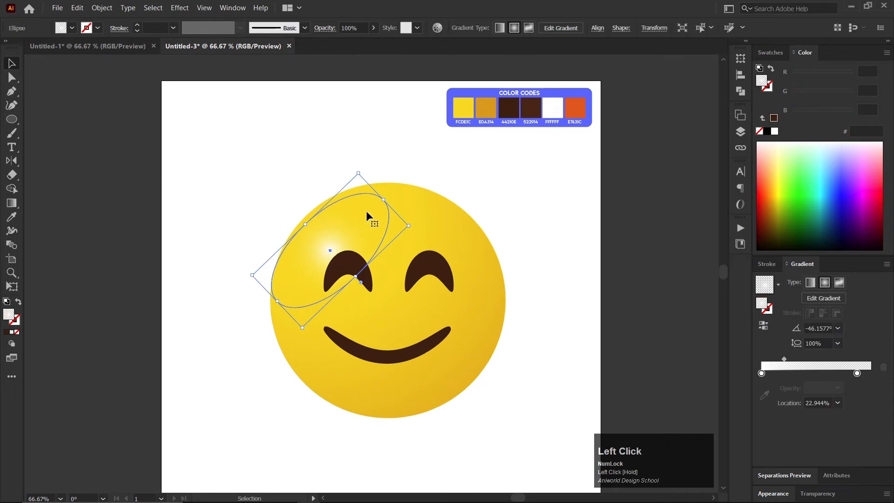
{"action": "left_click_drag", "start_coordinate": [379, 197], "coordinate": [436, 149]}
{"action": "left_click", "coordinate": [549, 195]}
{"action": "scroll", "coordinate": [433, 290], "scroll_direction": "down", "scroll_amount": 1}
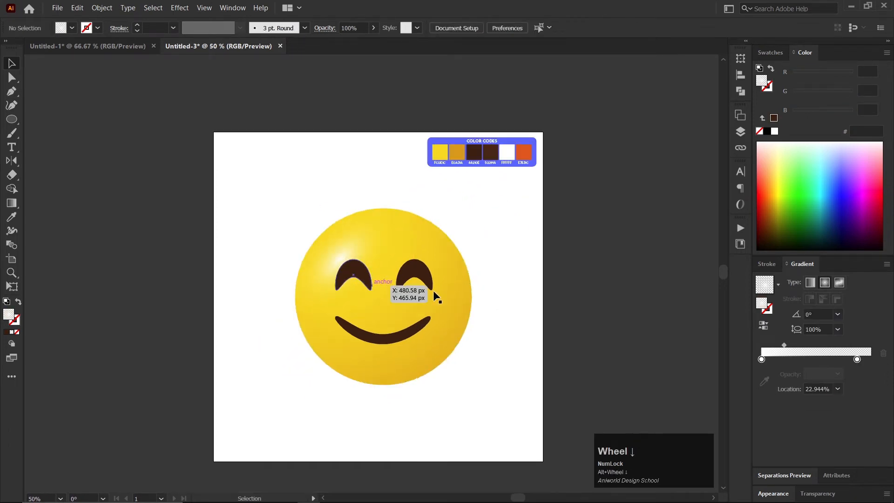
Set the highlight ellipse's opacity to 75%
{"action": "scroll", "coordinate": [330, 253], "scroll_direction": "up", "scroll_amount": 1}
{"action": "left_click", "coordinate": [337, 231]}
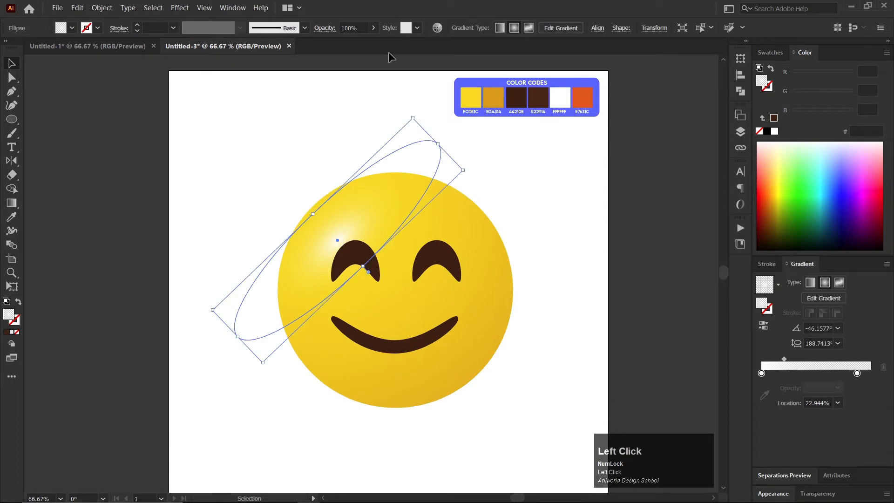
{"action": "left_click", "coordinate": [373, 28]}
{"action": "left_click_drag", "start_coordinate": [373, 42], "coordinate": [362, 43]}
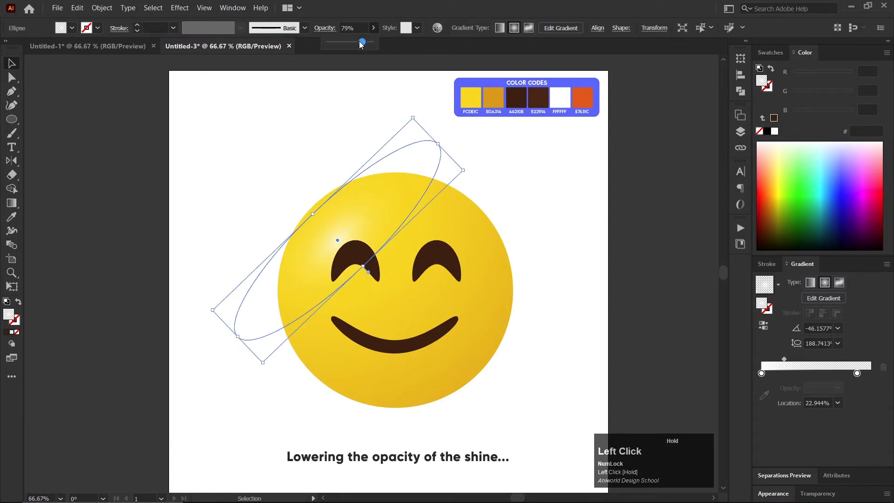
{"action": "left_click", "coordinate": [350, 27]}
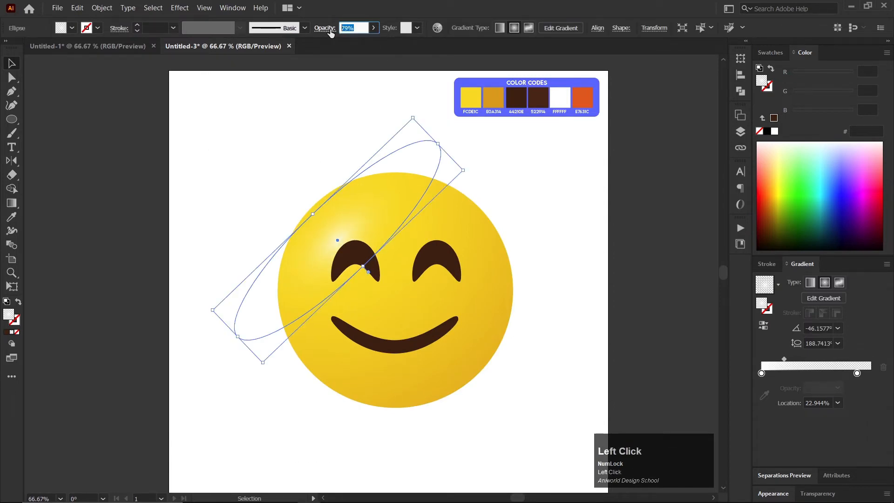
{"action": "type", "text": "75"}
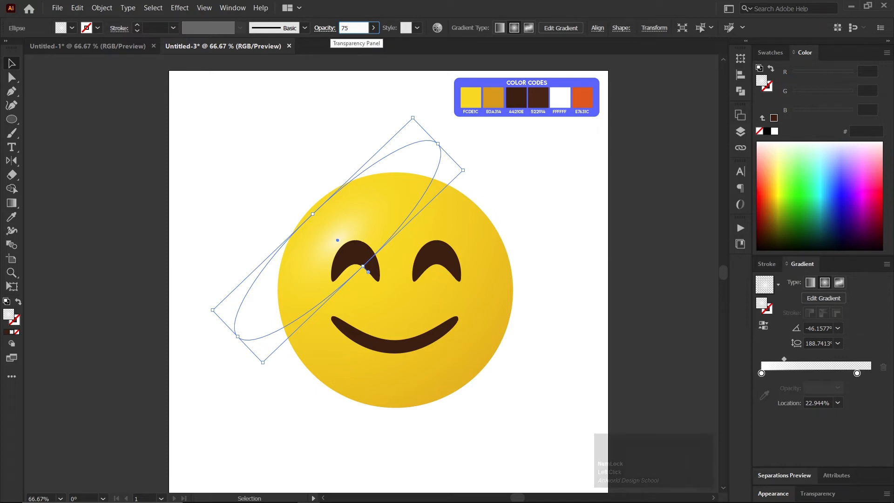
{"action": "left_click", "coordinate": [293, 133]}
{"action": "scroll", "coordinate": [440, 322], "scroll_direction": "down", "scroll_amount": 2, "text": "alt"}
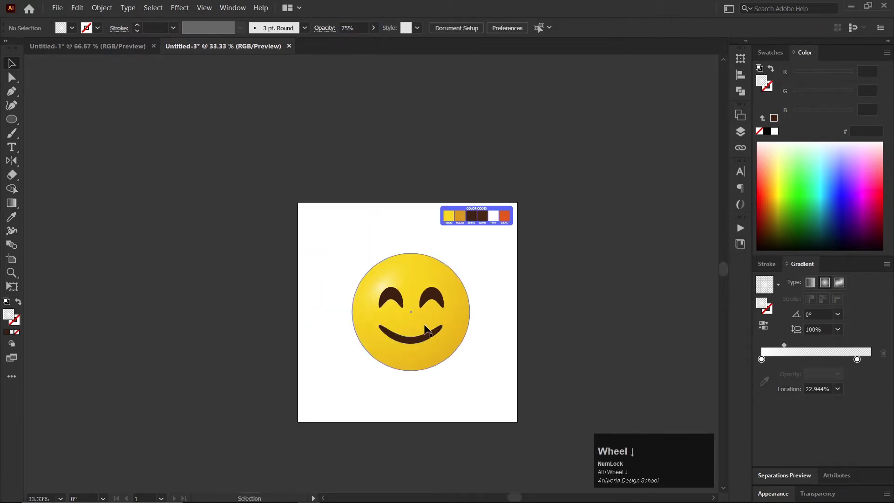
Check the blush in the reference illustration, and draw a small circle on the right cheek between the eye and the smile's corner
{"action": "scroll", "coordinate": [422, 347], "scroll_direction": "up", "scroll_amount": 2, "text": "alt"}
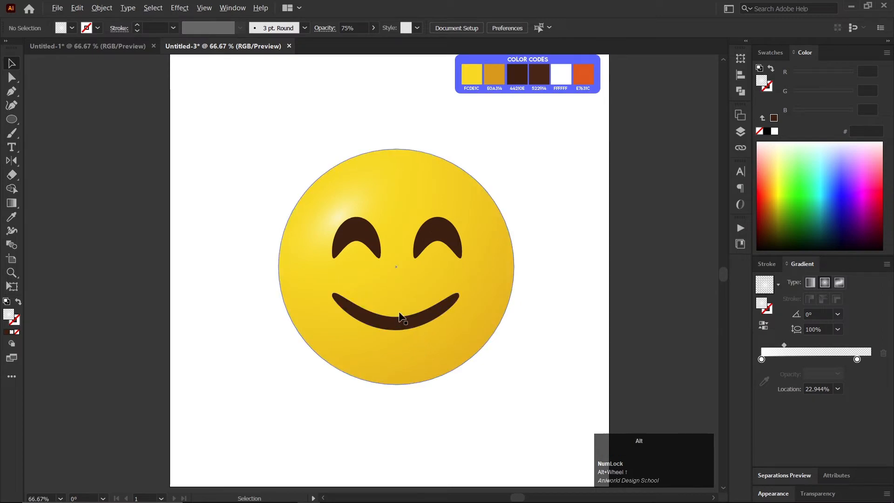
{"action": "scroll", "coordinate": [402, 318], "scroll_direction": "up", "scroll_amount": 1, "text": "alt"}
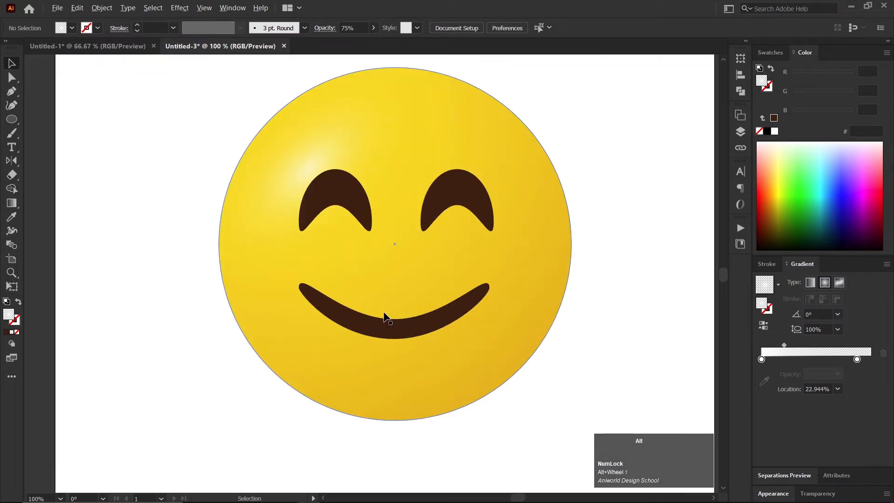
{"action": "left_click", "coordinate": [114, 46]}
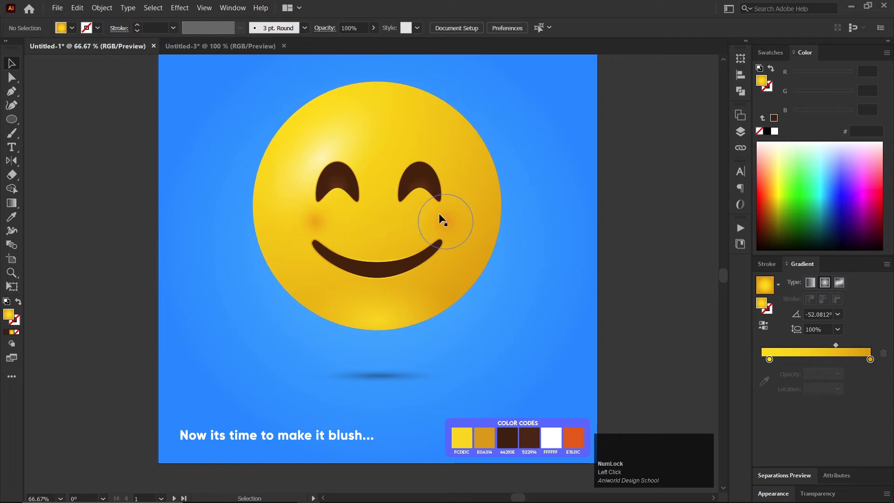
{"action": "left_click", "coordinate": [196, 46]}
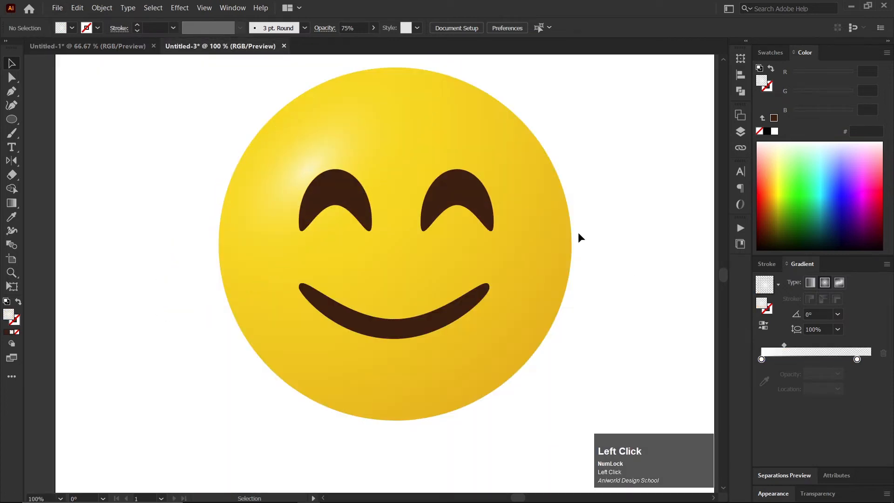
{"action": "key", "text": "l"}
{"action": "mouse_move", "coordinate": [493, 251]}
{"action": "left_mouse_down"}
{"action": "mouse_move", "coordinate": [516, 284]}
{"action": "mouse_move", "coordinate": [497, 262]}
{"action": "left_mouse_up"}
{"action": "key", "text": "v"}
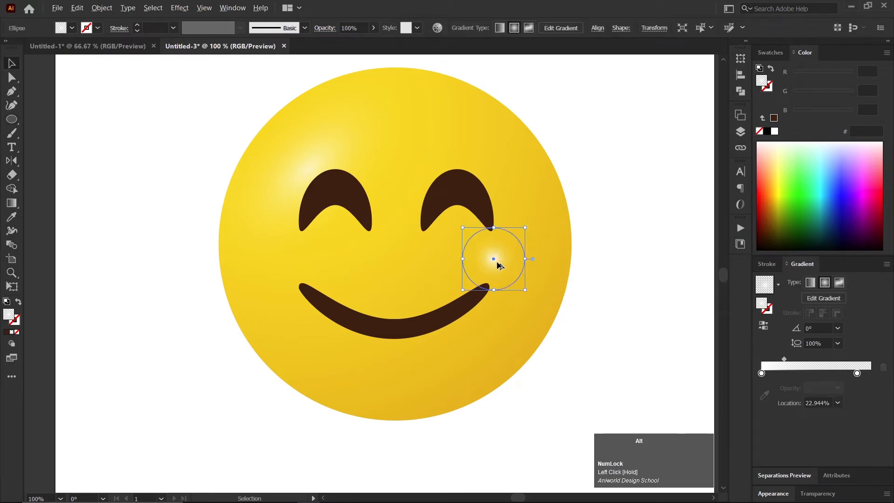
Fill the cheek circle with the orange E7631C sampled from the color codes palette
{"action": "scroll", "coordinate": [527, 270], "scroll_direction": "down", "scroll_amount": 2}
{"action": "scroll", "coordinate": [489, 248], "scroll_direction": "up", "scroll_amount": 1}
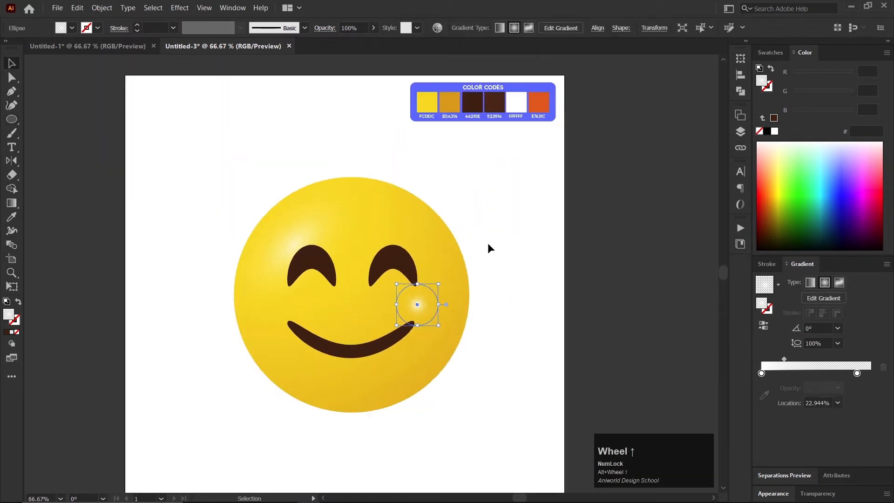
{"action": "key", "text": "i"}
{"action": "left_click", "coordinate": [536, 102]}
{"action": "key", "text": "v"}
{"action": "left_click", "coordinate": [533, 241]}
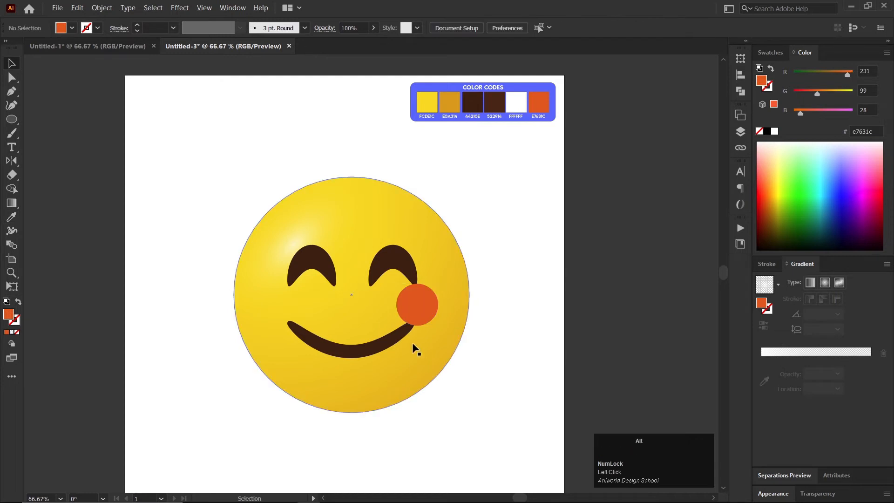
Apply the radial gradient to the cheek circle, replacing its white stops with orange E7631C ones
{"action": "scroll", "coordinate": [412, 343], "scroll_direction": "up", "scroll_amount": 1}
{"action": "left_click", "coordinate": [432, 300]}
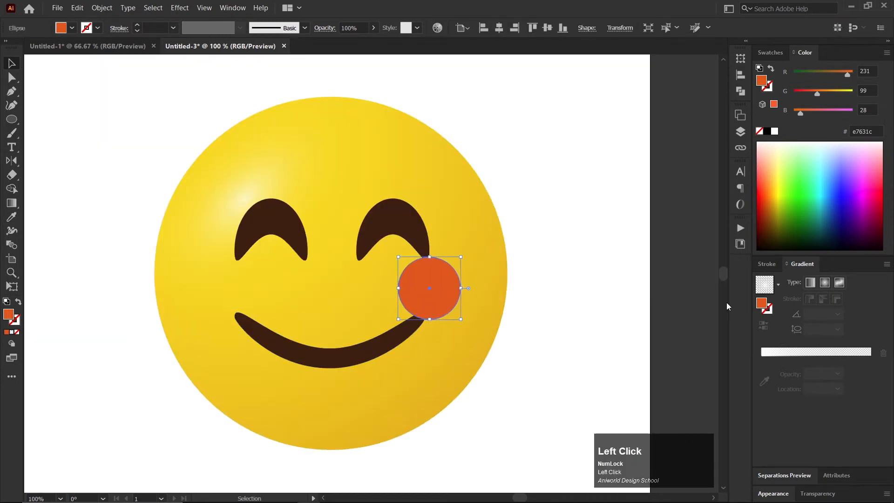
{"action": "left_click", "coordinate": [792, 352]}
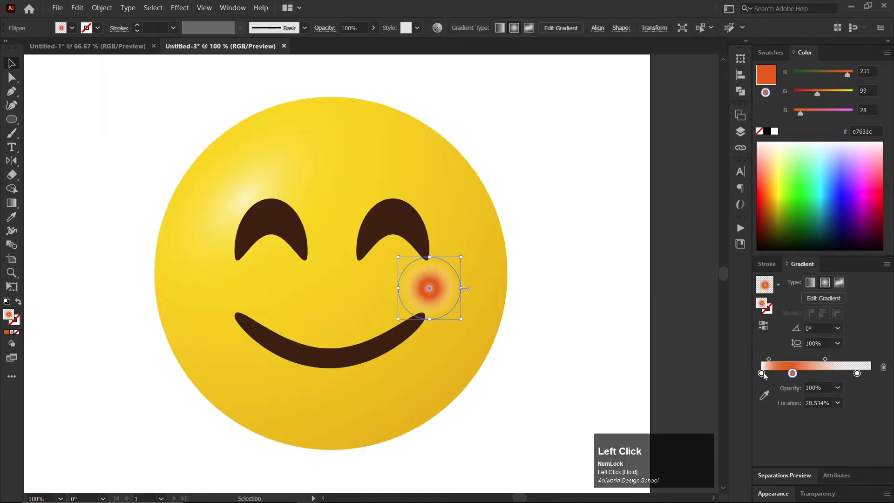
{"action": "left_click", "coordinate": [767, 389]}
{"action": "left_click", "coordinate": [777, 379]}
{"action": "left_click_drag", "start_coordinate": [856, 373], "coordinate": [850, 399]}
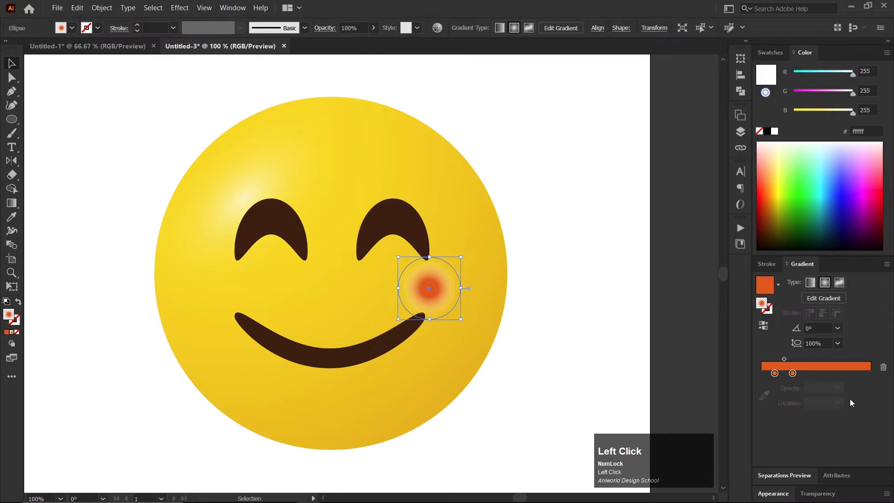
Set the outer orange stop's opacity to 0% and spread the two stops apart to widen the blush fade
{"action": "left_click", "coordinate": [847, 388]}
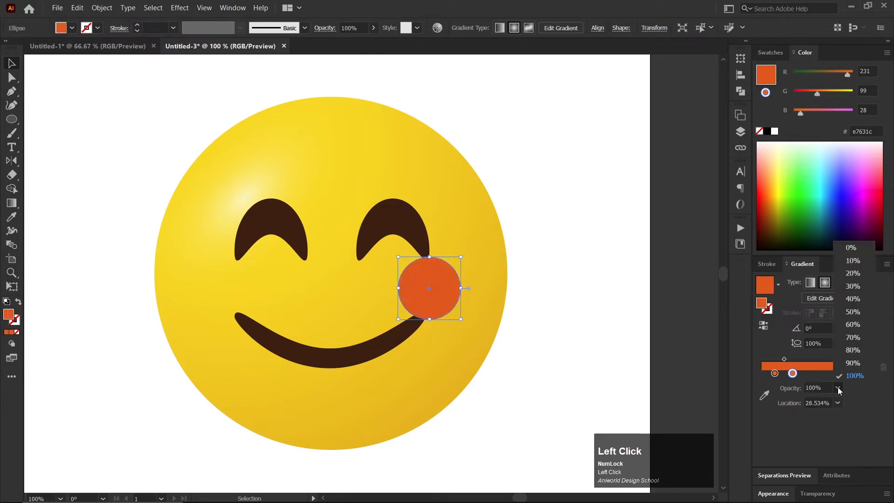
{"action": "left_click", "coordinate": [854, 248]}
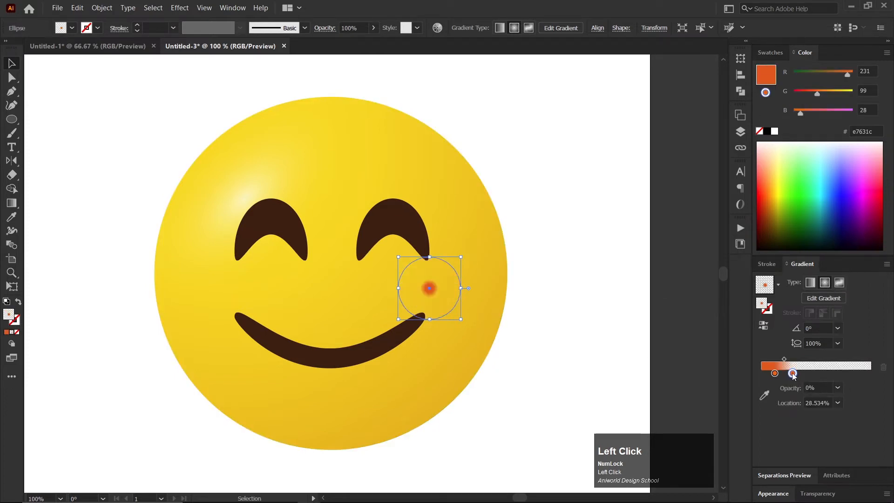
{"action": "left_click_drag", "start_coordinate": [793, 376], "coordinate": [796, 357]}
{"action": "key", "text": "v"}
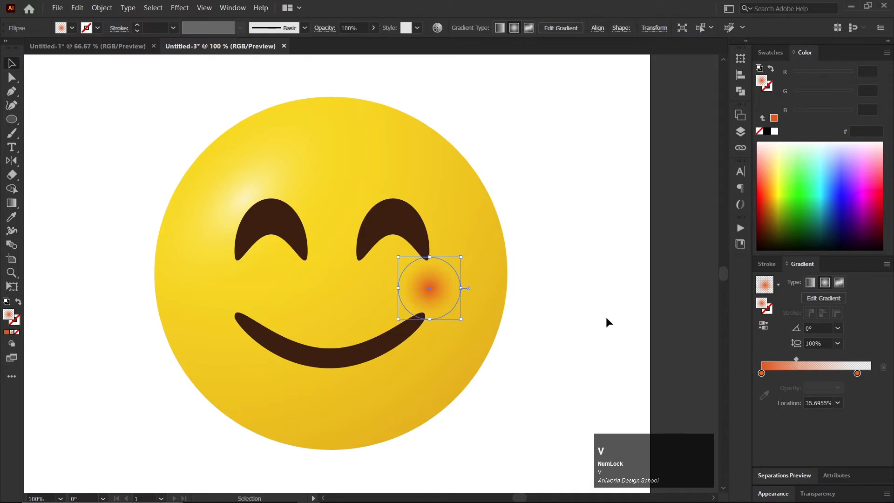
Move the blush gradient's midpoint to about 30%
{"action": "left_click", "coordinate": [581, 307]}
{"action": "left_click", "coordinate": [420, 289]}
{"action": "left_click_drag", "start_coordinate": [796, 357], "coordinate": [790, 356]}
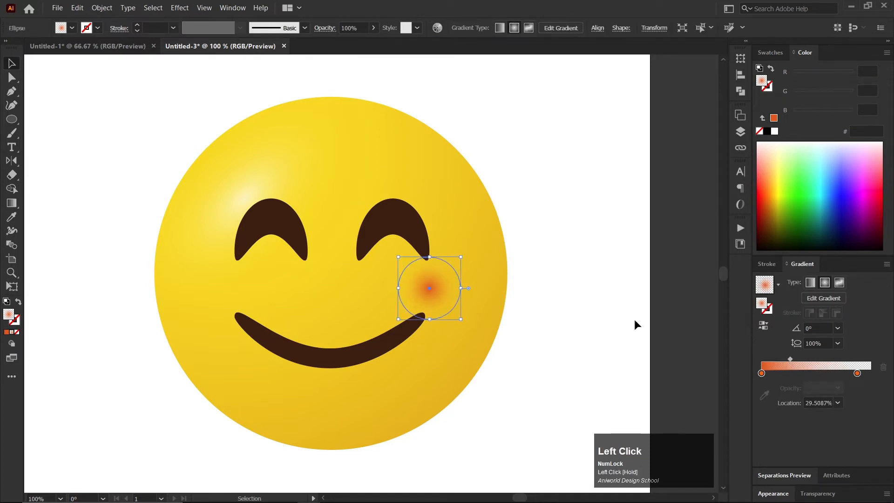
Duplicate the blush circle horizontally onto the left cheek and set both circles' opacity to 40%
{"action": "left_click", "coordinate": [609, 293]}
{"action": "left_click_drag", "start_coordinate": [427, 297], "coordinate": [238, 306]}
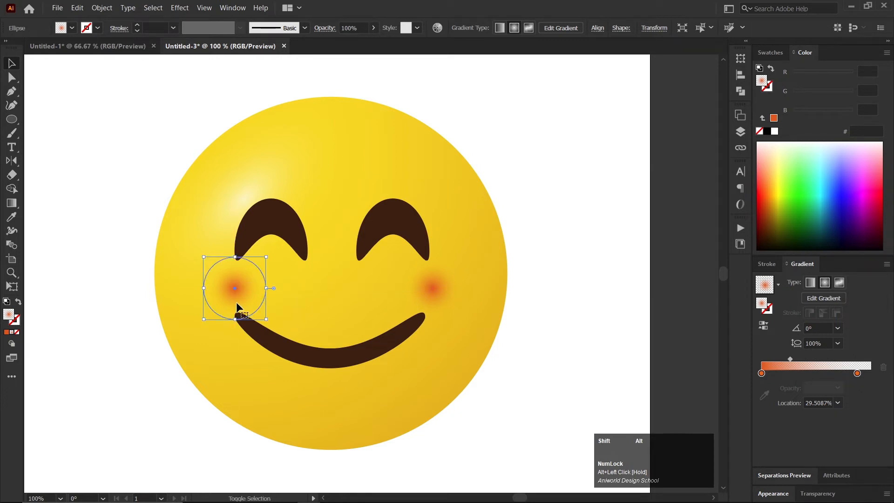
{"action": "left_click", "coordinate": [431, 292], "text": "shift"}
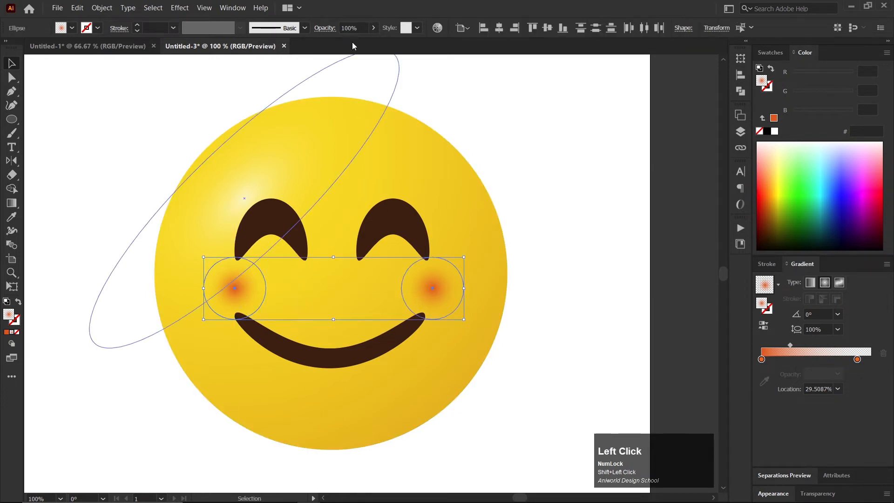
{"action": "left_click", "coordinate": [361, 28]}
{"action": "type", "text": "40"}
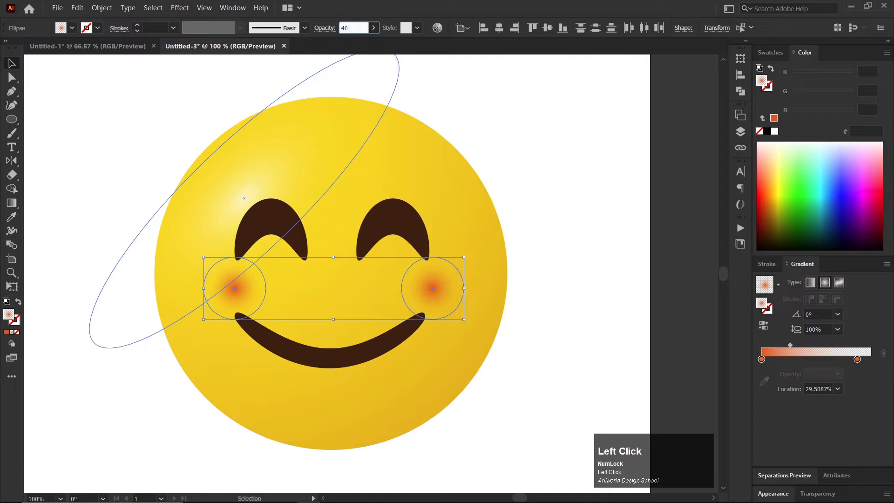
{"action": "key", "text": "Return"}
{"action": "left_click", "coordinate": [557, 158]}
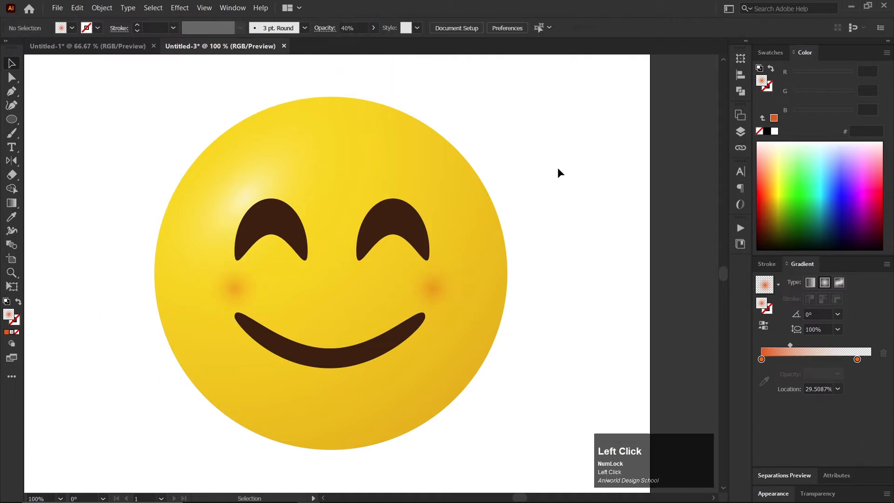
Reduce the opacity of both blush circles to 30%
{"action": "scroll", "coordinate": [517, 295], "scroll_direction": "down", "scroll_amount": 3}
{"action": "left_click_drag", "start_coordinate": [568, 321], "coordinate": [488, 304]}
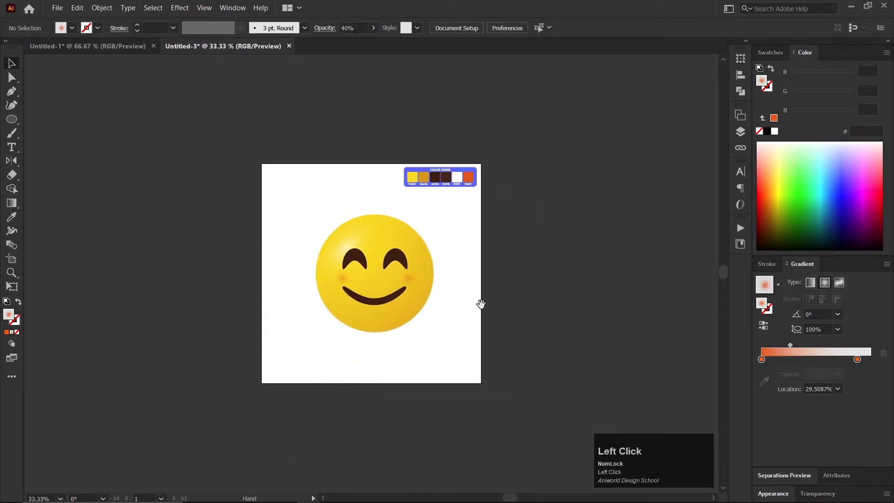
{"action": "scroll", "coordinate": [389, 317], "scroll_direction": "up", "scroll_amount": 3}
{"action": "left_click", "coordinate": [266, 255]}
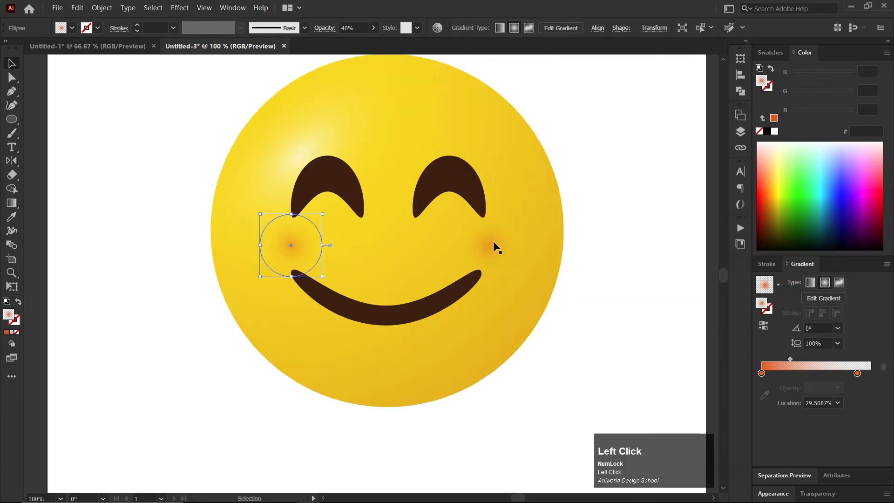
{"action": "left_click", "coordinate": [483, 240], "text": "shift"}
{"action": "left_click", "coordinate": [332, 31]}
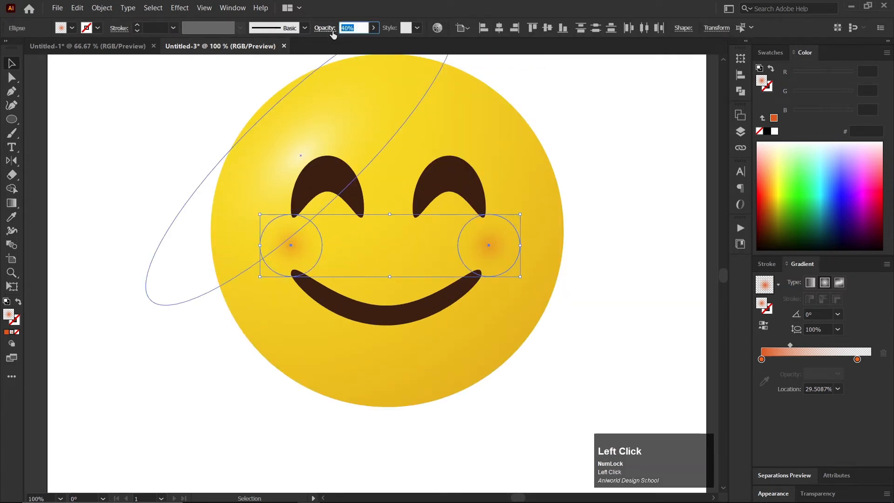
{"action": "type", "text": "30"}
{"action": "key", "text": "Return"}
{"action": "scroll", "coordinate": [398, 179], "scroll_direction": "down", "scroll_amount": 3}
{"action": "key", "text": "space"}
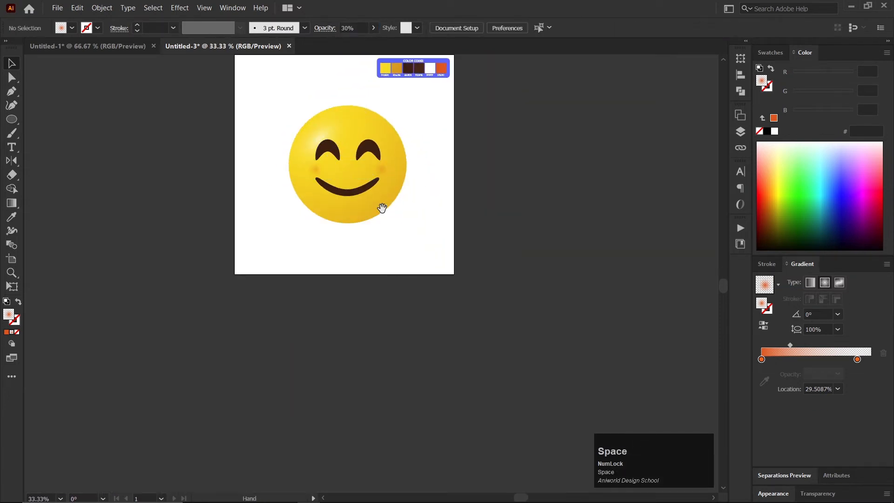
{"action": "left_click_drag", "start_coordinate": [382, 208], "coordinate": [395, 244]}
{"action": "scroll", "coordinate": [351, 237], "scroll_direction": "up", "scroll_amount": 1}
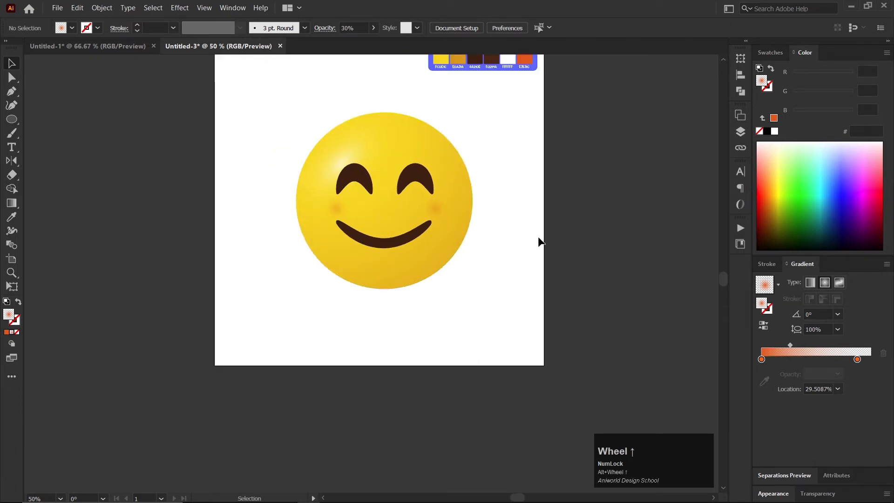
Copy both eyes and paste the copies directly behind the originals
{"action": "scroll", "coordinate": [381, 195], "scroll_direction": "up", "scroll_amount": 3}
{"action": "left_click", "coordinate": [340, 194]}
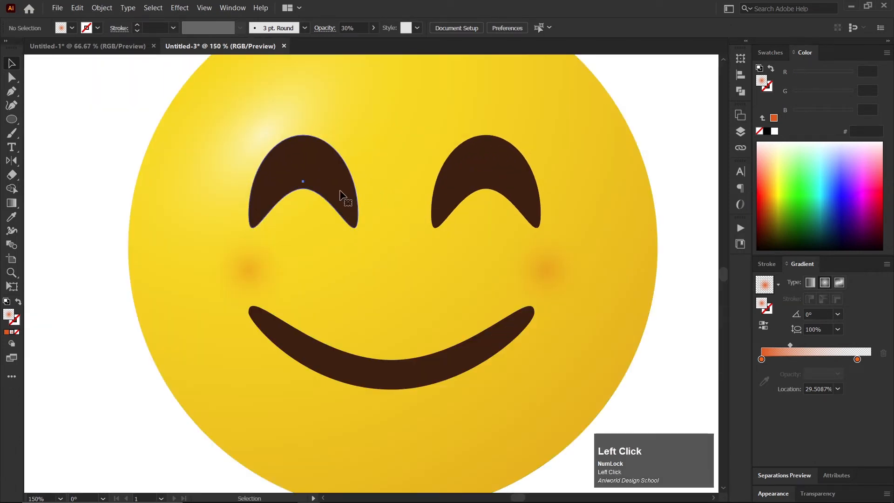
{"action": "left_click", "coordinate": [484, 167], "text": "shift"}
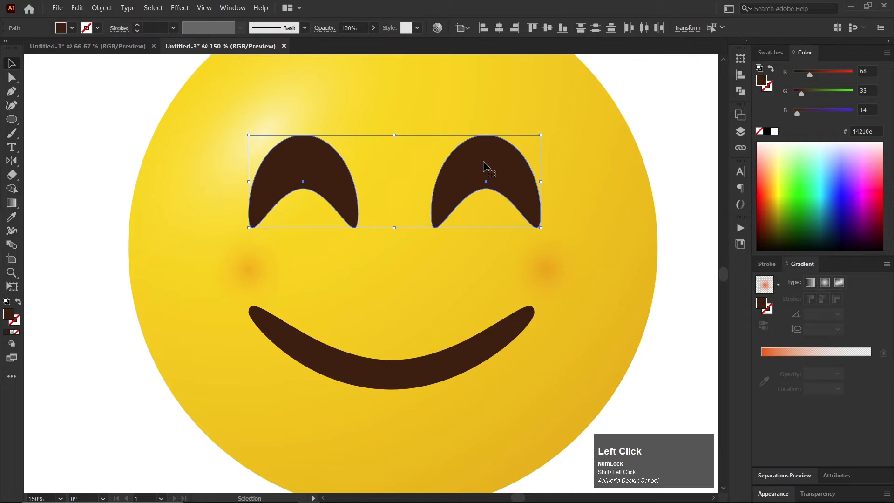
{"action": "key", "text": "ctrl"}
{"action": "key", "text": "ctrl+b"}
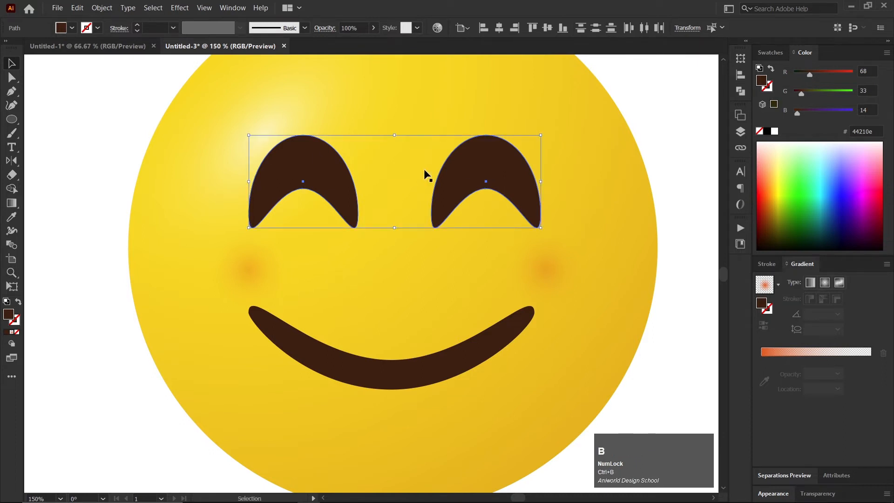
Offset the paths of the pasted eye copies by 3 px with miter joins and a miter limit of 4
{"action": "left_click", "coordinate": [105, 9]}
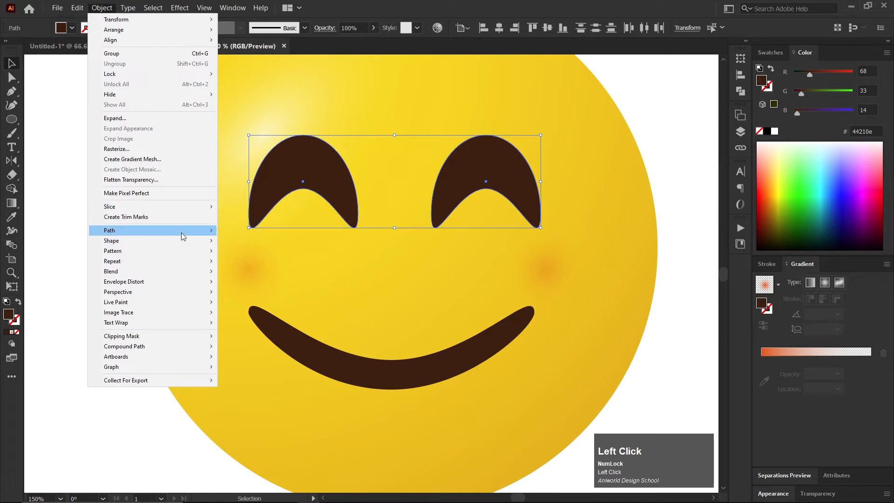
{"action": "mouse_move", "coordinate": [182, 232]}
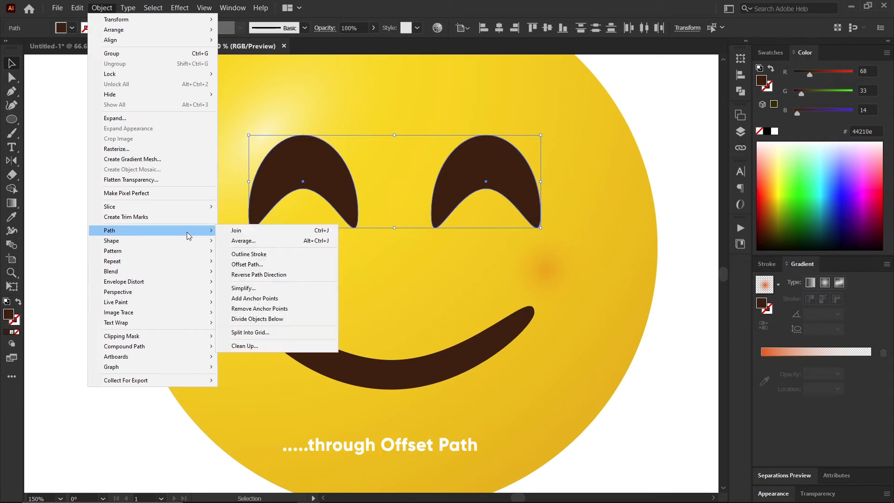
{"action": "left_click", "coordinate": [255, 267]}
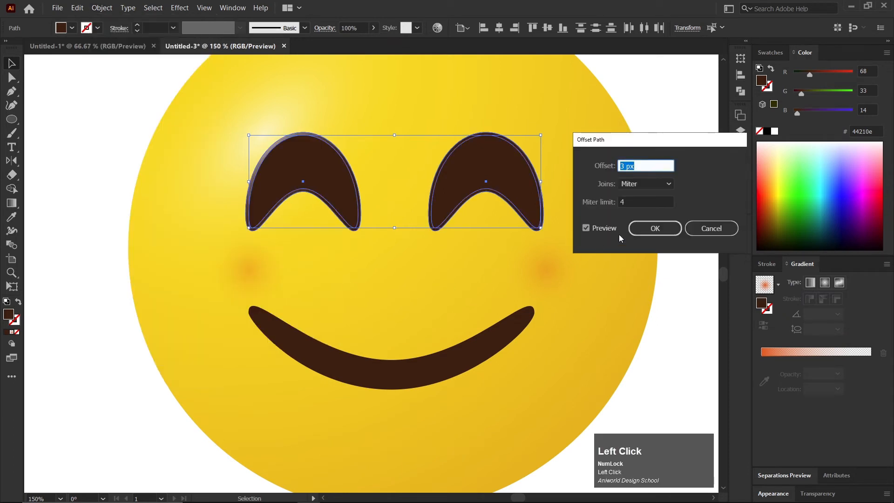
{"action": "left_click", "coordinate": [645, 228]}
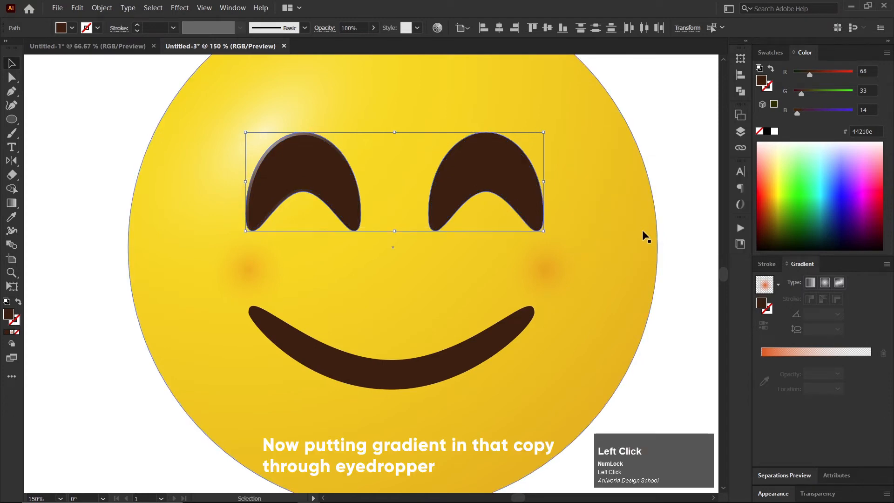
Fill the offset eye shapes with the yellow-orange gradient sampled from the face
{"action": "key", "text": "i"}
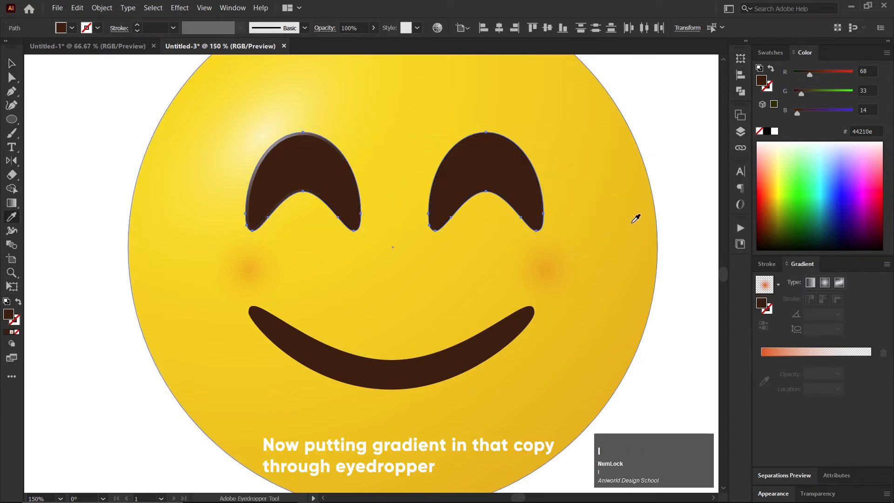
{"action": "left_click", "coordinate": [592, 129]}
{"action": "scroll", "coordinate": [404, 295], "scroll_direction": "down", "scroll_amount": 1}
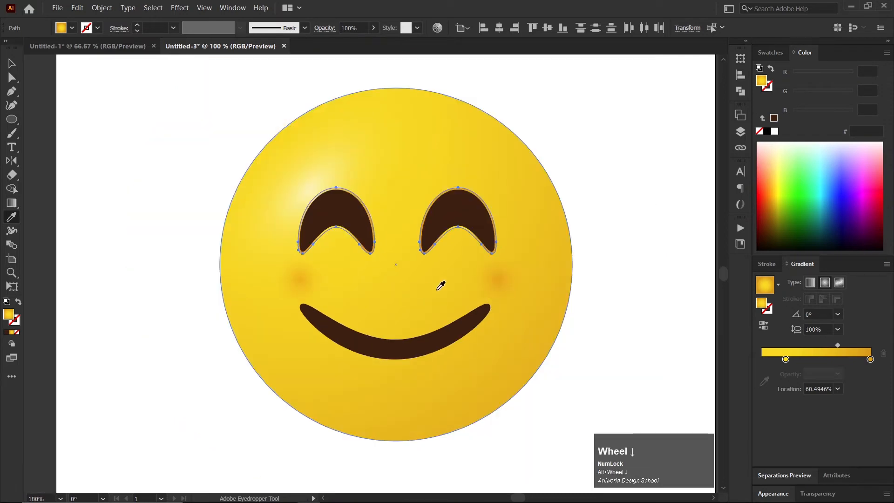
{"action": "key", "text": "v"}
{"action": "left_click", "coordinate": [647, 197]}
Copy the smile and create an outward offset path around it for its edge, as done for the eyes
{"action": "scroll", "coordinate": [464, 320], "scroll_direction": "down", "scroll_amount": 1}
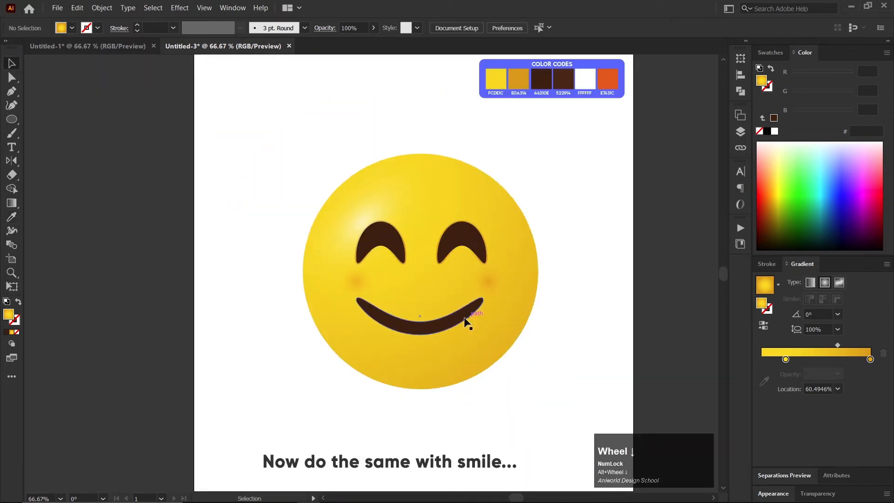
{"action": "scroll", "coordinate": [442, 283], "scroll_direction": "up", "scroll_amount": 2}
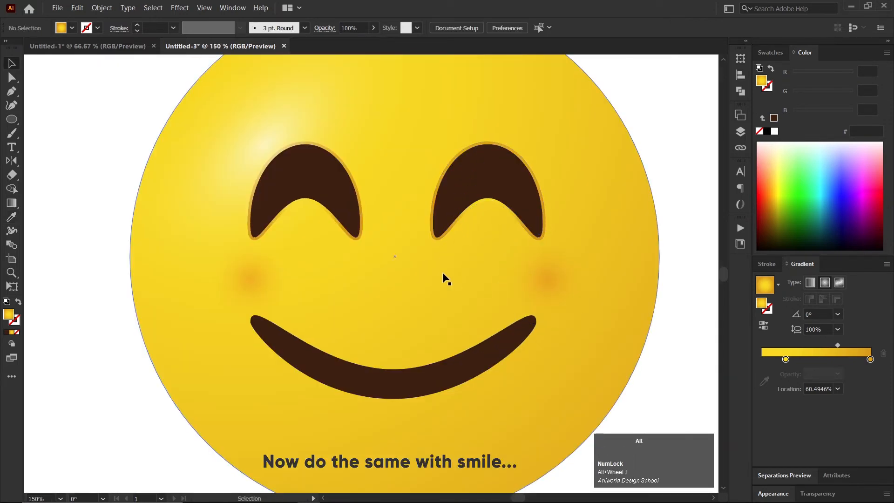
{"action": "scroll", "coordinate": [442, 280], "scroll_direction": "down", "scroll_amount": 2}
{"action": "left_click", "coordinate": [419, 330]}
{"action": "key", "text": "ctrl+c"}
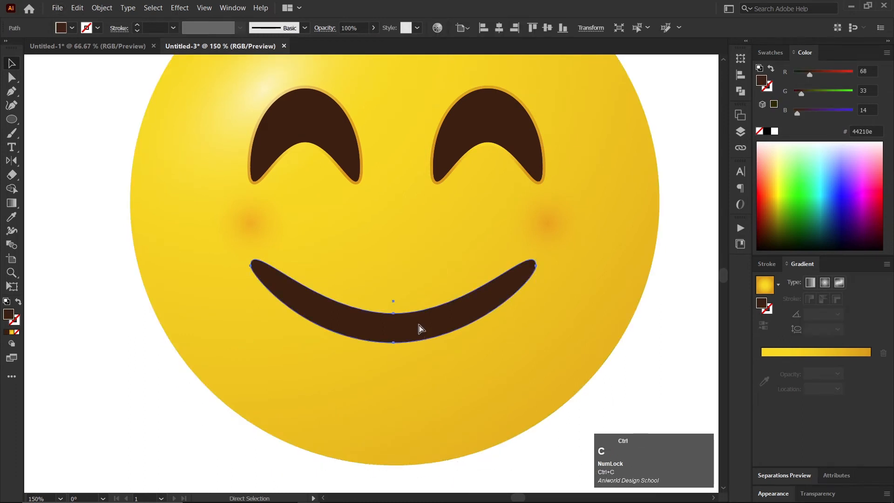
{"action": "key", "text": "v"}
{"action": "left_click", "coordinate": [102, 8]}
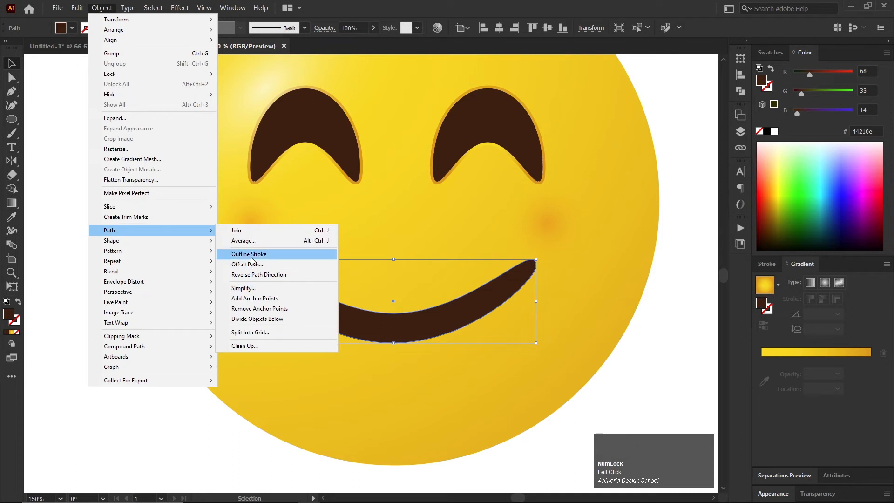
{"action": "left_click", "coordinate": [249, 264]}
{"action": "left_click", "coordinate": [654, 228]}
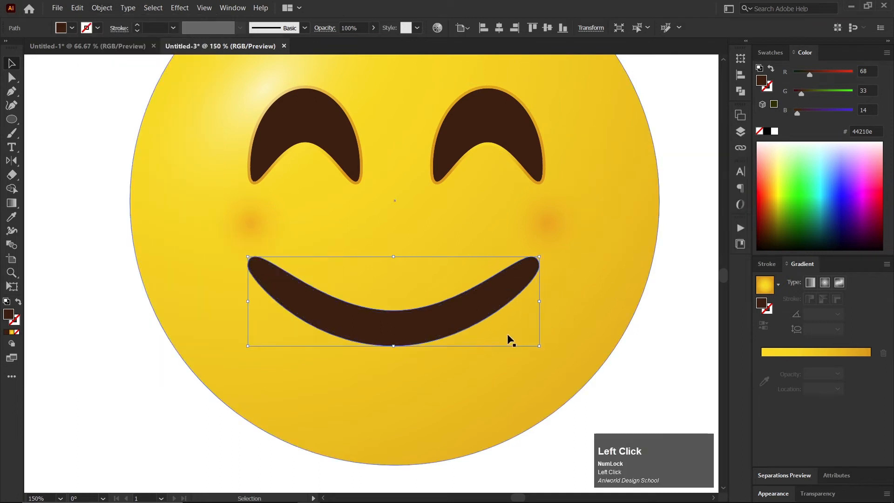
Fill the offset smile shape with the yellow-orange gradient sampled from the face
{"action": "scroll", "coordinate": [493, 339], "scroll_direction": "down", "scroll_amount": 1}
{"action": "key", "text": "i"}
{"action": "left_click", "coordinate": [573, 243]}
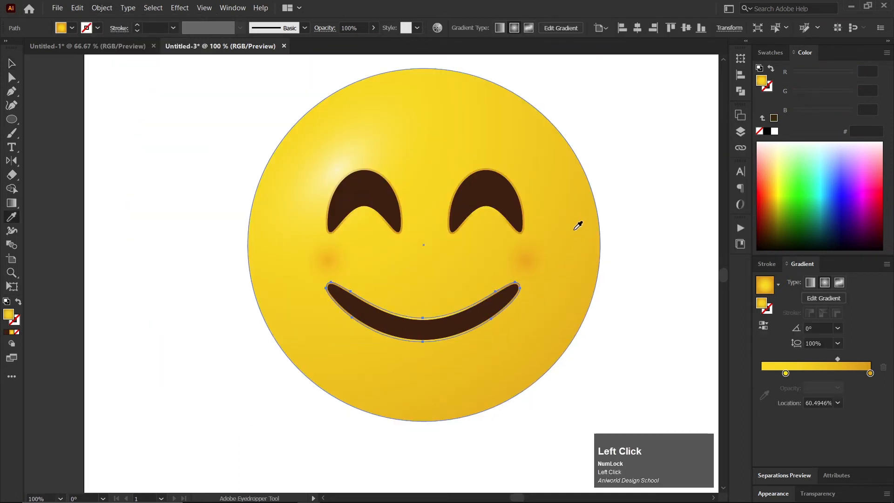
{"action": "key", "text": "v"}
{"action": "left_click", "coordinate": [645, 235]}
Move the color codes palette horizontally by about 387 px, off the artboard's right side
{"action": "scroll", "coordinate": [341, 392], "scroll_direction": "down", "scroll_amount": 1}
{"action": "scroll", "coordinate": [371, 391], "scroll_direction": "down", "scroll_amount": 1}
{"action": "scroll", "coordinate": [372, 391], "scroll_direction": "down", "scroll_amount": 1}
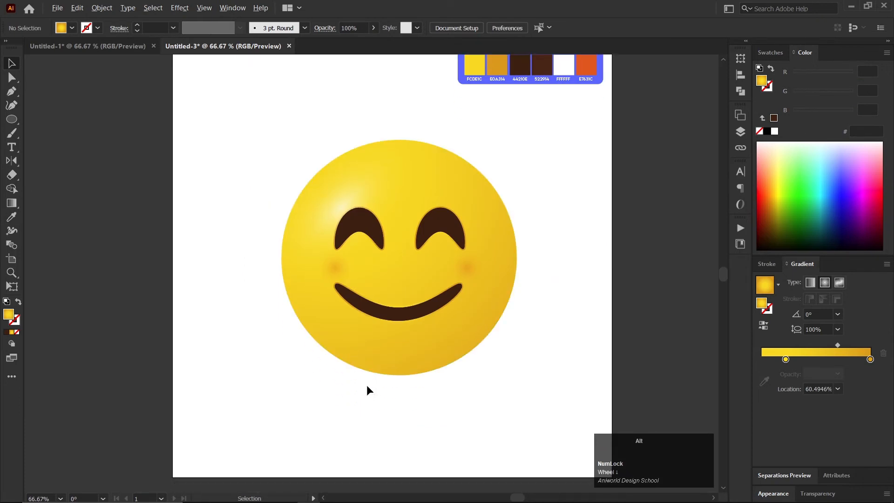
{"action": "scroll", "coordinate": [523, 354], "scroll_direction": "down", "scroll_amount": 2}
{"action": "scroll", "coordinate": [489, 374], "scroll_direction": "up", "scroll_amount": 1}
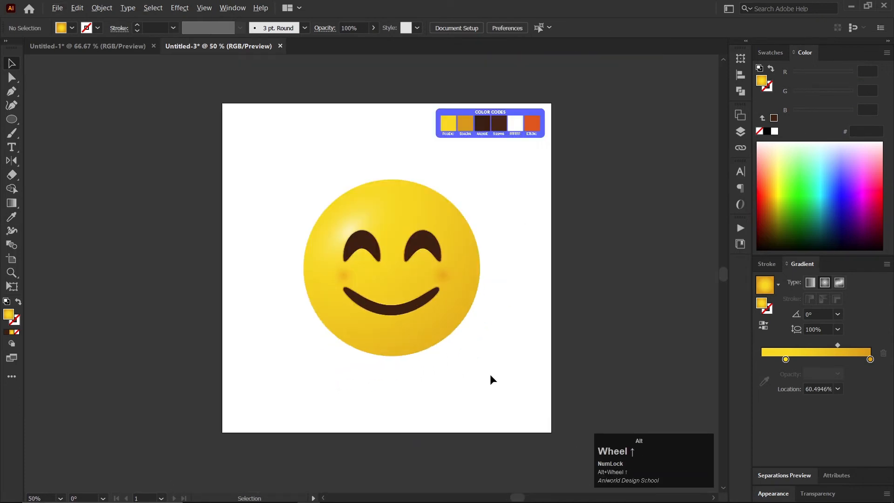
{"action": "left_click_drag", "start_coordinate": [490, 138], "coordinate": [618, 136]}
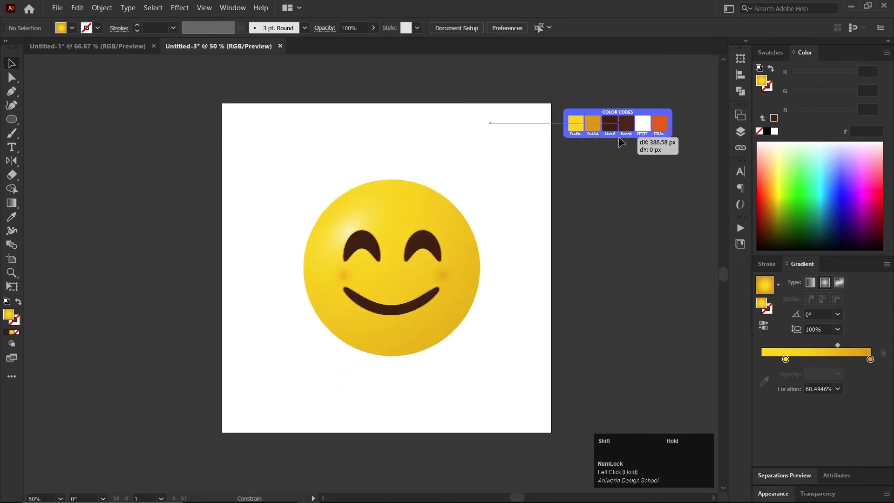
{"action": "left_click", "coordinate": [596, 211]}
Draw a rectangle covering the whole artboard with the yellow-orange gradient and send it behind the emoji
{"action": "left_click_drag", "start_coordinate": [11, 119], "coordinate": [41, 120]}
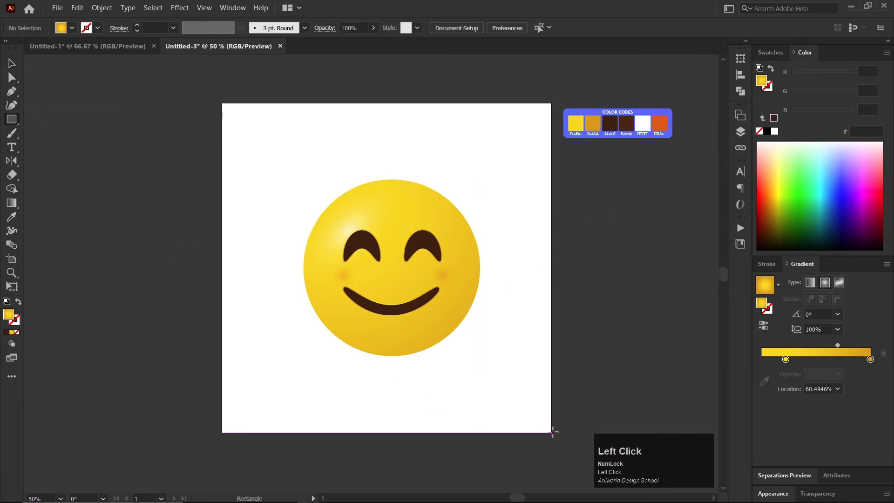
{"action": "left_click_drag", "start_coordinate": [550, 432], "coordinate": [545, 426]}
{"action": "mouse_move", "coordinate": [279, 224]}
{"action": "left_mouse_down"}
{"action": "mouse_move", "coordinate": [219, 135]}
{"action": "mouse_move", "coordinate": [222, 103]}
{"action": "left_mouse_up"}
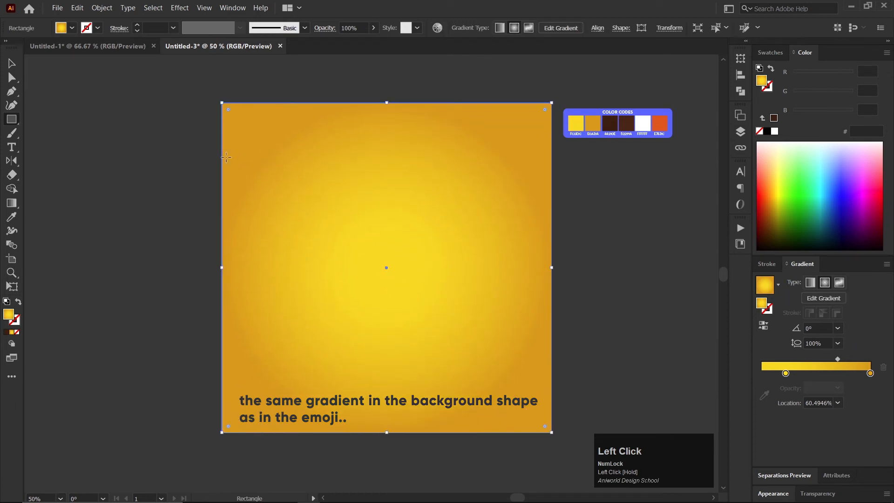
{"action": "key", "text": "ctrl+shift+bracketleft"}
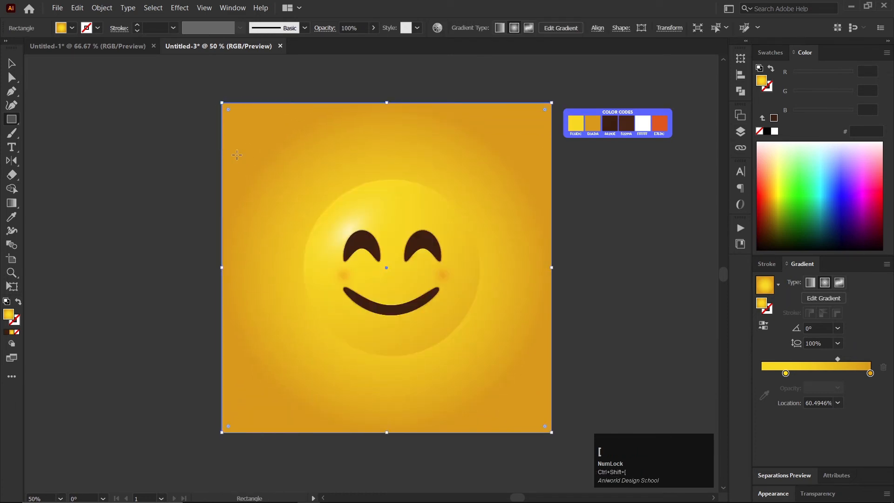
{"action": "left_click", "coordinate": [96, 113]}
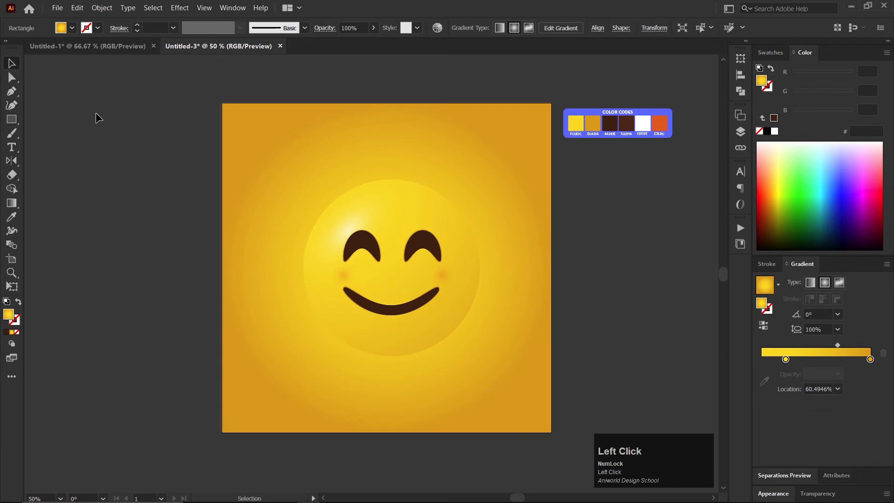
Adjust the background rectangle's radial gradient by setting its yellow stop's location to about 4.66%
{"action": "left_click", "coordinate": [528, 376]}
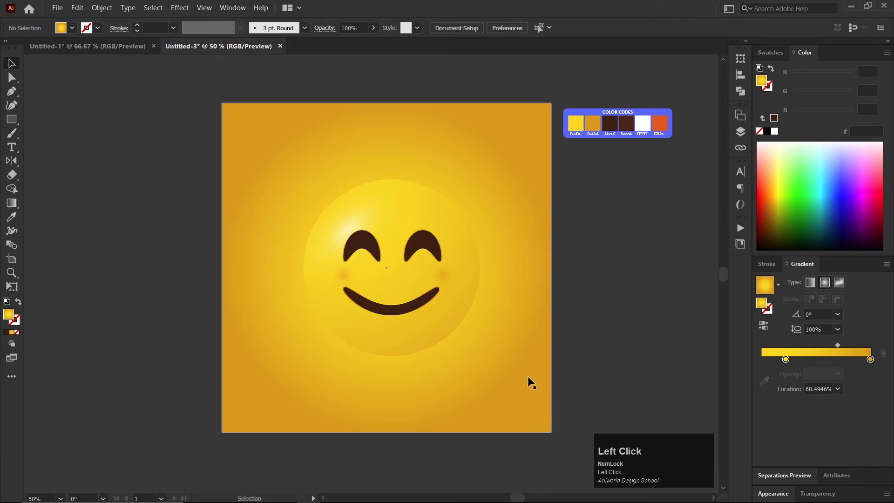
{"action": "left_click", "coordinate": [648, 311]}
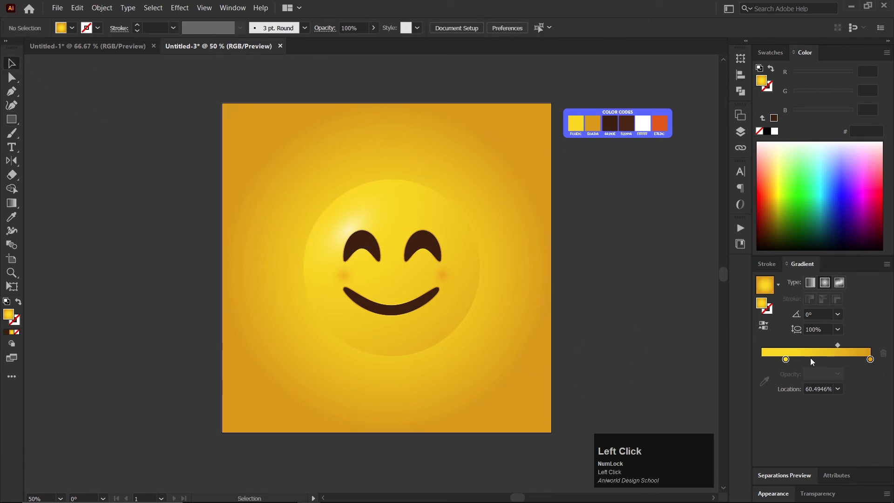
{"action": "left_click_drag", "start_coordinate": [786, 360], "coordinate": [750, 375]}
{"action": "left_click", "coordinate": [489, 358]}
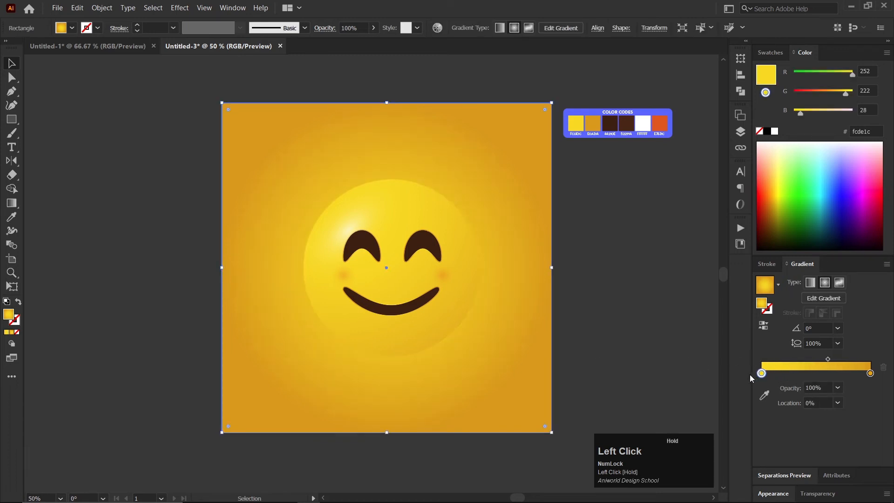
{"action": "left_click", "coordinate": [632, 344]}
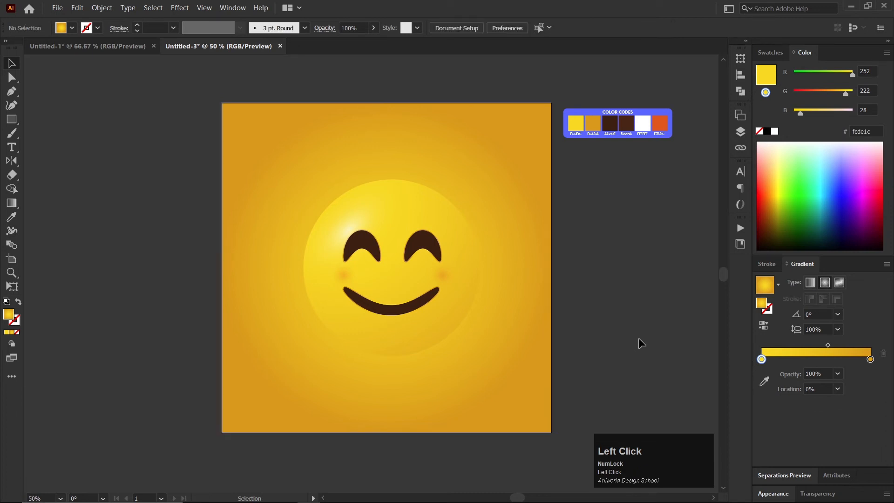
{"action": "left_click_drag", "start_coordinate": [762, 360], "coordinate": [763, 406]}
{"action": "left_click", "coordinate": [536, 361]}
{"action": "left_click", "coordinate": [795, 375]}
{"action": "left_click", "coordinate": [789, 375]}
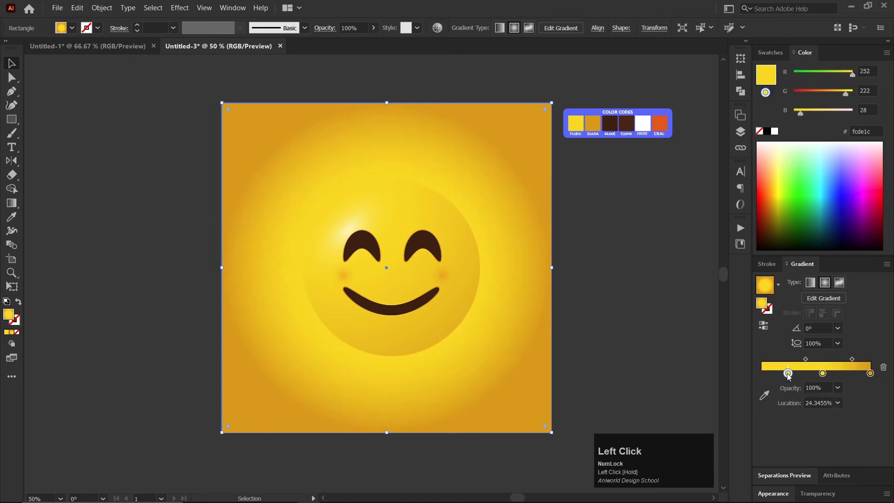
{"action": "left_click_drag", "start_coordinate": [789, 373], "coordinate": [766, 374]}
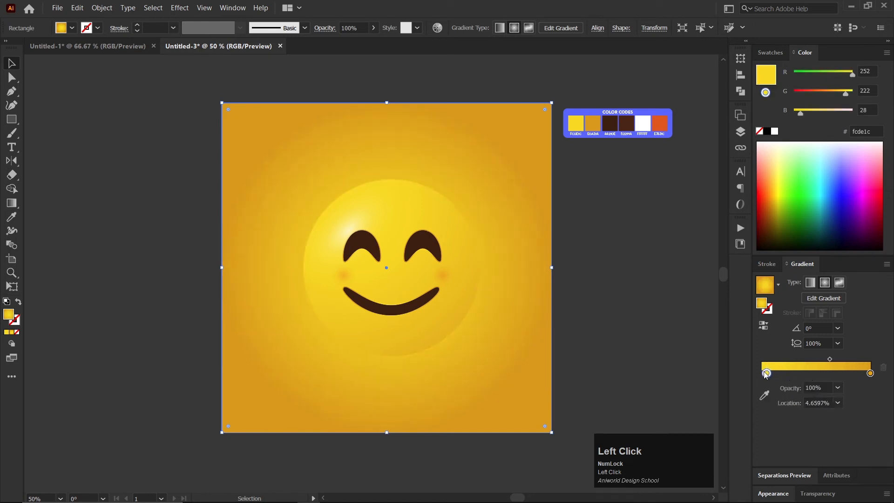
{"action": "left_click", "coordinate": [601, 361]}
Check the reference document and draw a thin horizontal ellipse centered below the emoji for its shadow
{"action": "left_click", "coordinate": [93, 46]}
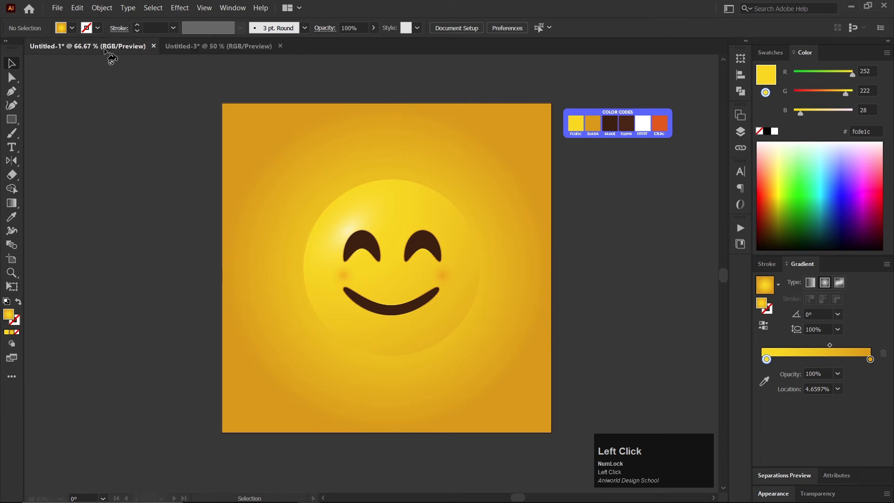
{"action": "left_click", "coordinate": [243, 47]}
{"action": "key", "text": "l"}
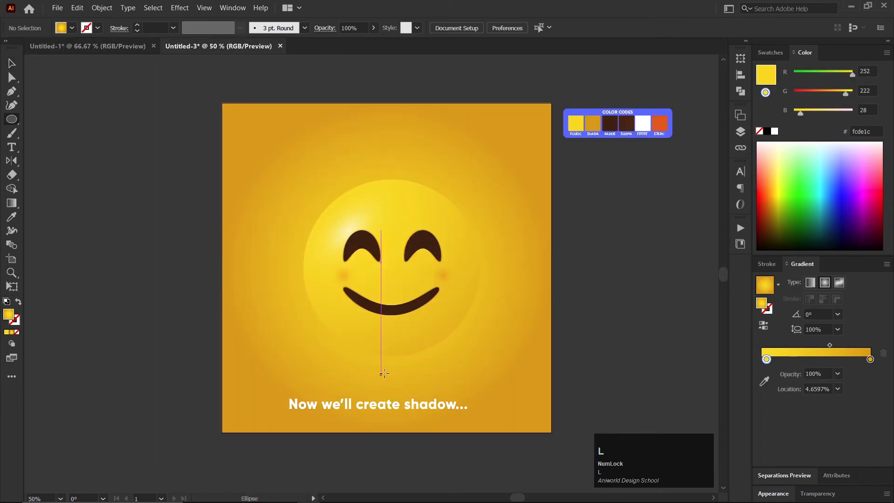
{"action": "left_click_drag", "start_coordinate": [352, 380], "coordinate": [410, 385]}
{"action": "key", "text": "v"}
{"action": "scroll", "coordinate": [435, 425], "scroll_direction": "down", "scroll_amount": 2}
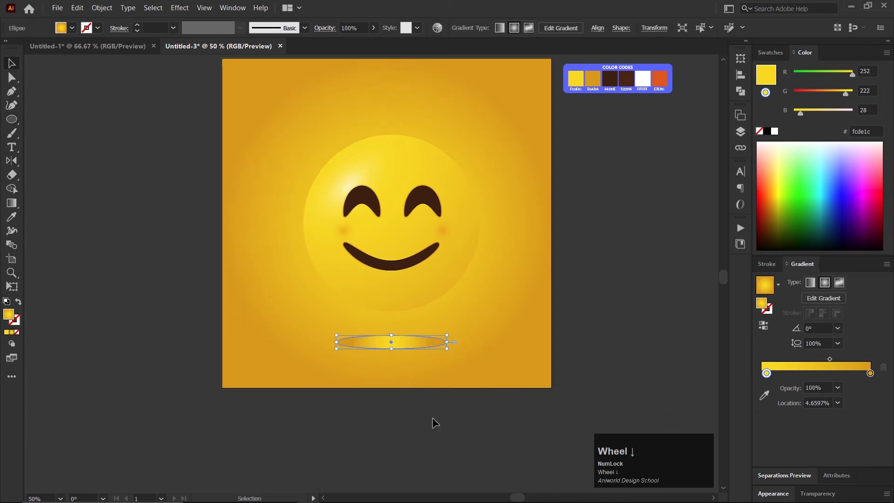
Make both stops of the shadow ellipse's gradient black, with the outer stop at 0% opacity and the inner stop at location 0%
{"action": "left_click", "coordinate": [768, 131]}
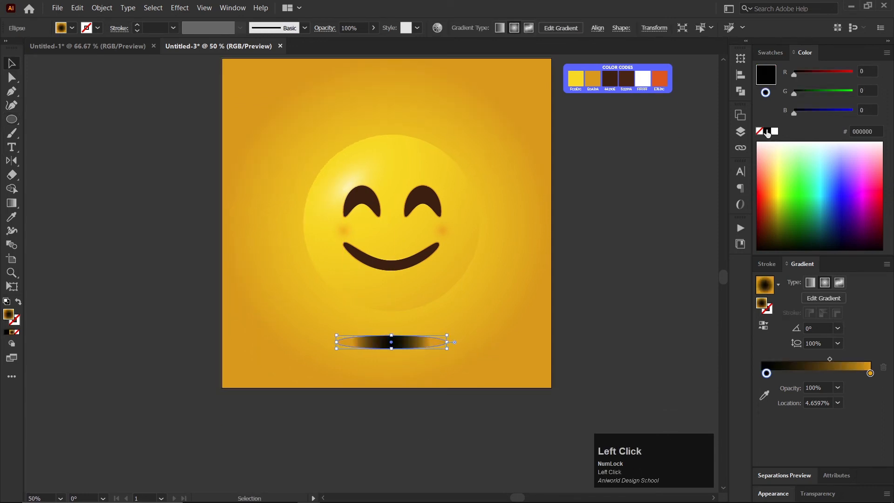
{"action": "left_click_drag", "start_coordinate": [767, 374], "coordinate": [792, 374]}
{"action": "left_click", "coordinate": [870, 373]}
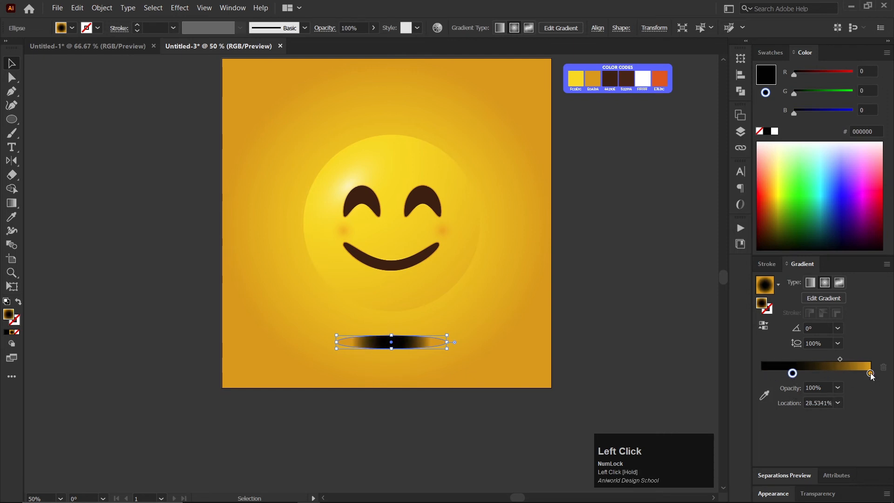
{"action": "left_click", "coordinate": [767, 132]}
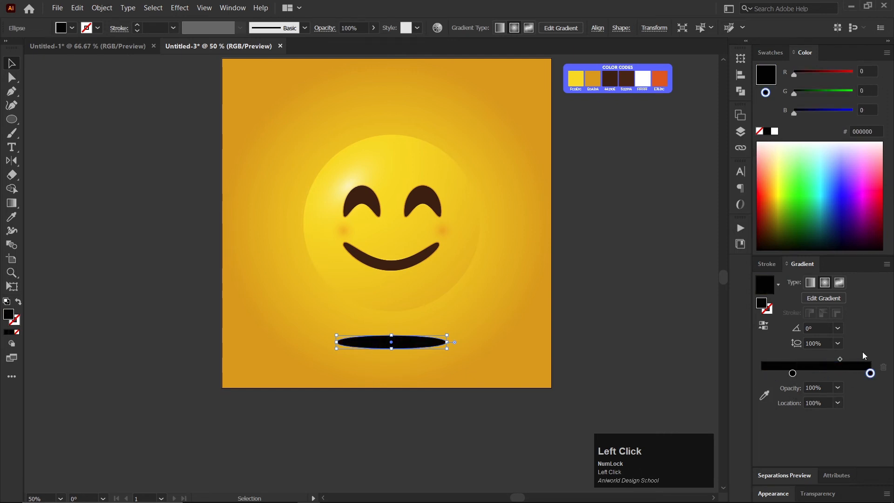
{"action": "left_click", "coordinate": [840, 390]}
{"action": "left_click", "coordinate": [854, 247]}
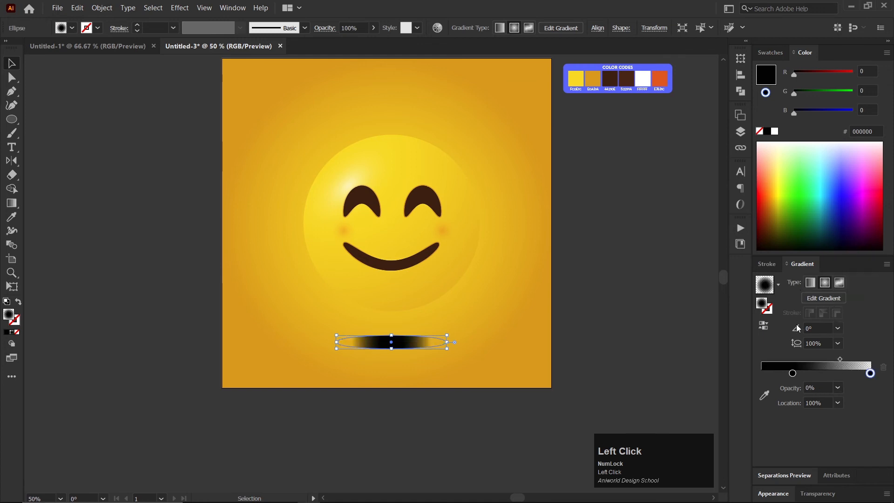
{"action": "left_click_drag", "start_coordinate": [792, 374], "coordinate": [762, 374]}
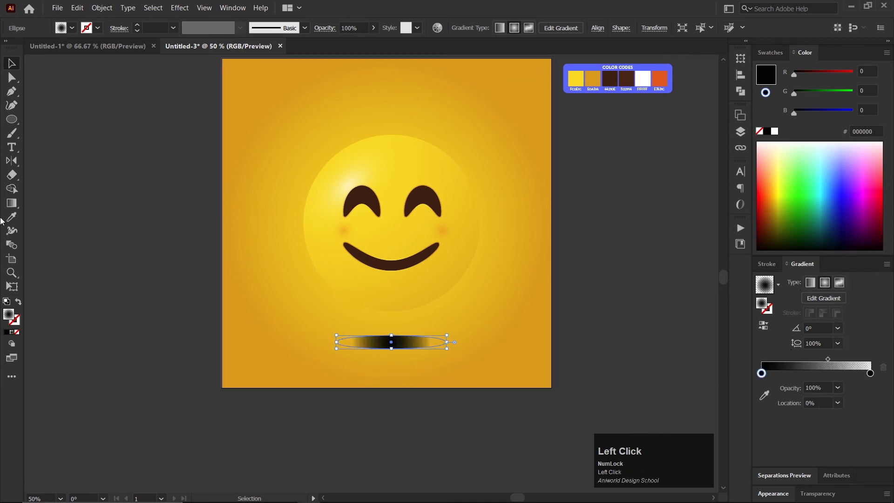
Flatten the shadow's radial gradient to an aspect ratio of about 13.62% so it fits inside the ellipse
{"action": "key", "text": "g"}
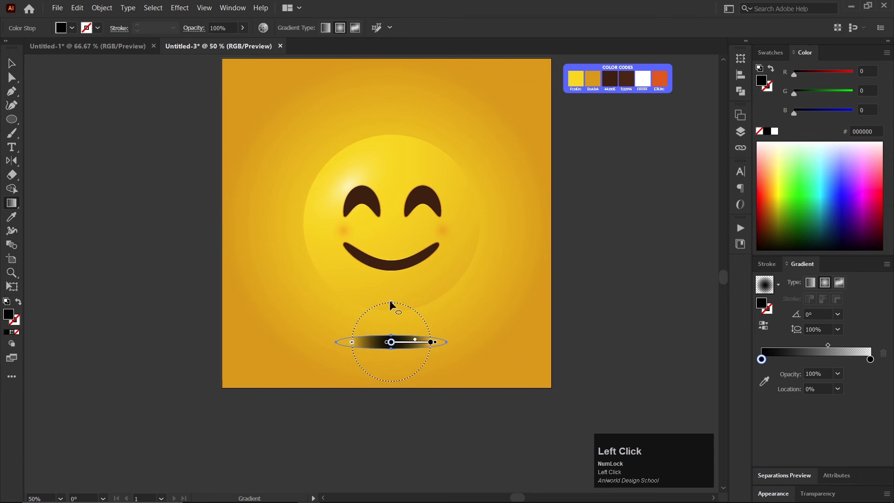
{"action": "left_click_drag", "start_coordinate": [391, 305], "coordinate": [392, 341]}
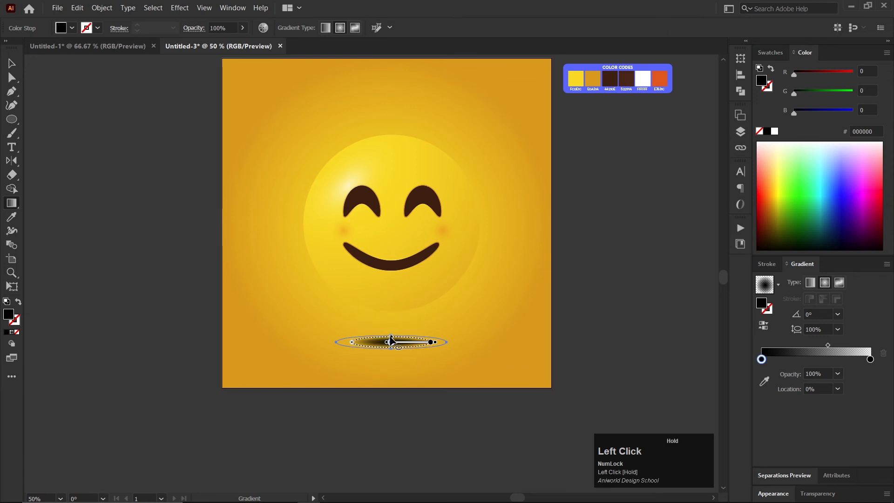
{"action": "scroll", "coordinate": [398, 348], "scroll_direction": "up", "scroll_amount": 1, "text": "alt"}
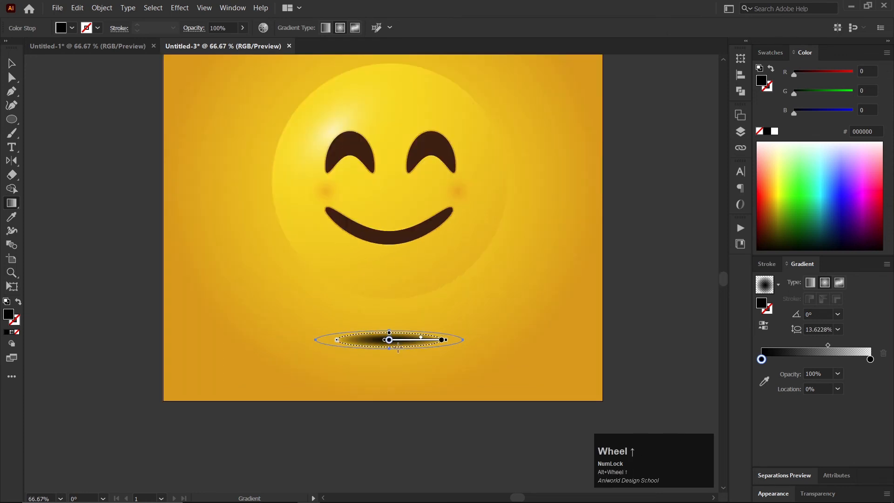
{"action": "left_click", "coordinate": [11, 63]}
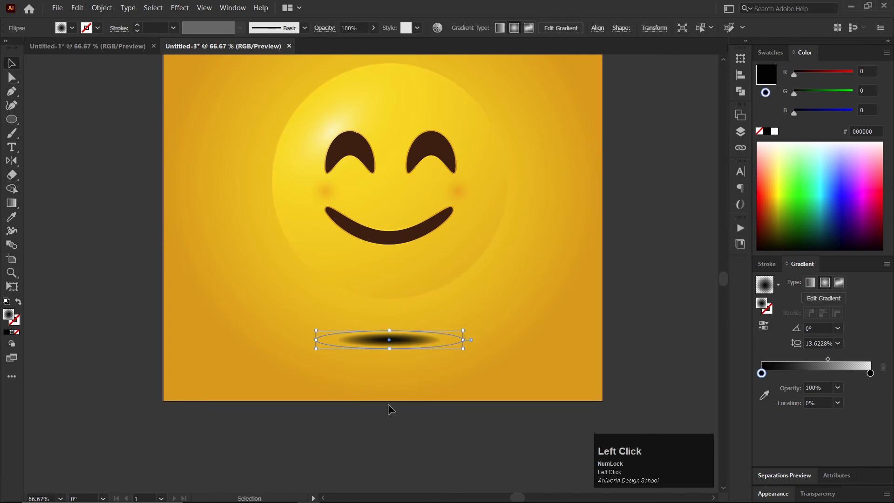
{"action": "left_click", "coordinate": [410, 419]}
Move the midpoint of the shadow's black-to-transparent gradient to about 27.24%
{"action": "left_click", "coordinate": [393, 344]}
{"action": "left_click_drag", "start_coordinate": [829, 359], "coordinate": [807, 359]}
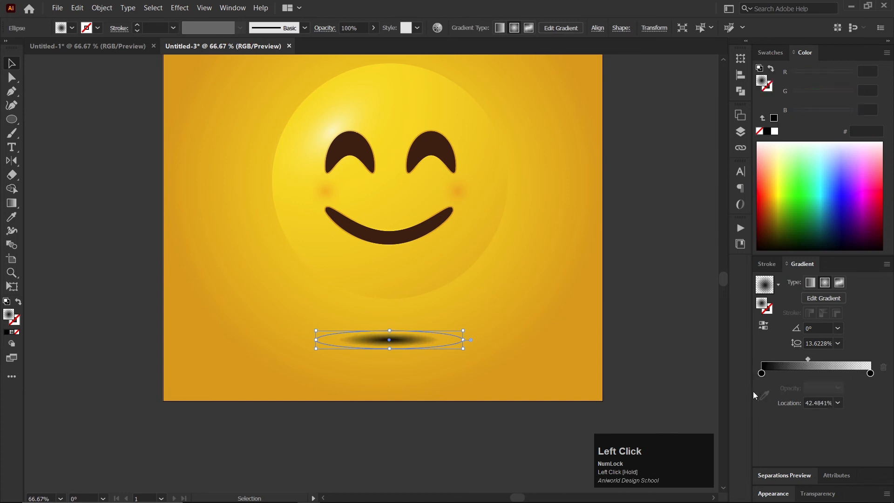
{"action": "left_click_drag", "start_coordinate": [762, 376], "coordinate": [762, 373]}
{"action": "left_click", "coordinate": [761, 375]}
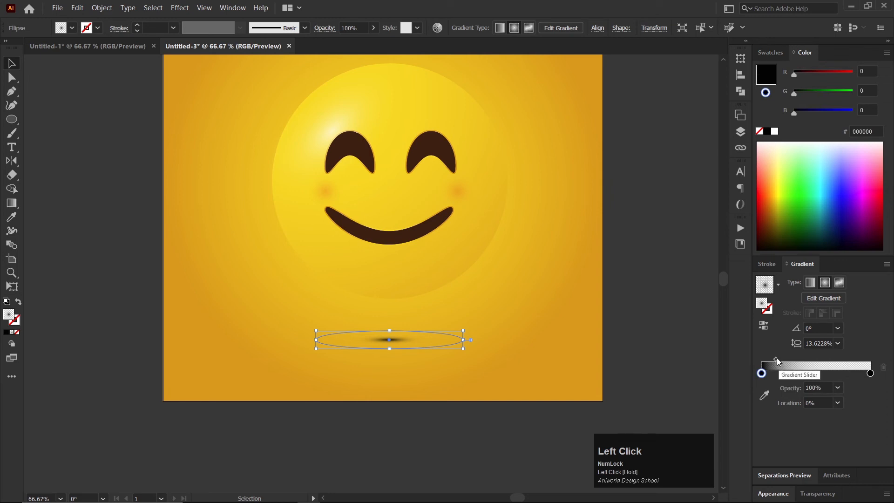
{"action": "left_click_drag", "start_coordinate": [777, 359], "coordinate": [792, 358]}
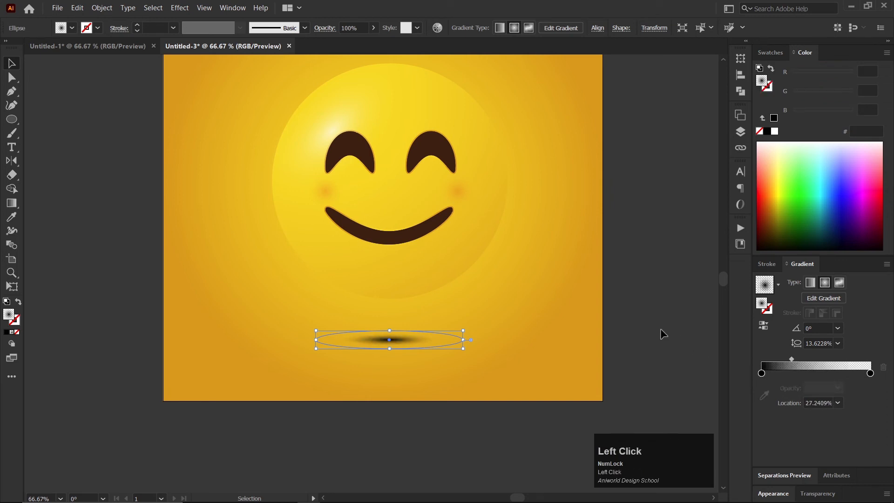
{"action": "left_click", "coordinate": [661, 328]}
{"action": "scroll", "coordinate": [433, 401], "scroll_direction": "down", "scroll_amount": 2}
{"action": "scroll", "coordinate": [433, 400], "scroll_direction": "up", "scroll_amount": 2}
{"action": "left_click", "coordinate": [401, 341]}
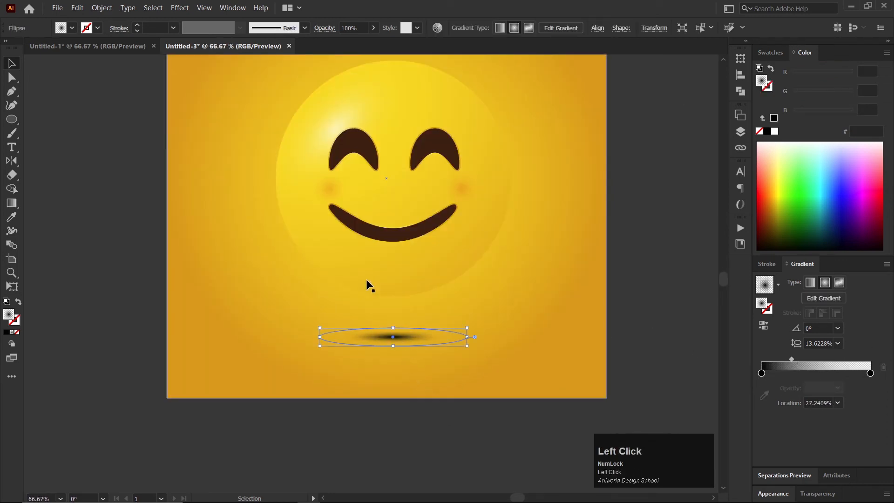
Reduce the opacity of the shadow ellipse below the emoji to 48%
{"action": "left_click", "coordinate": [374, 27]}
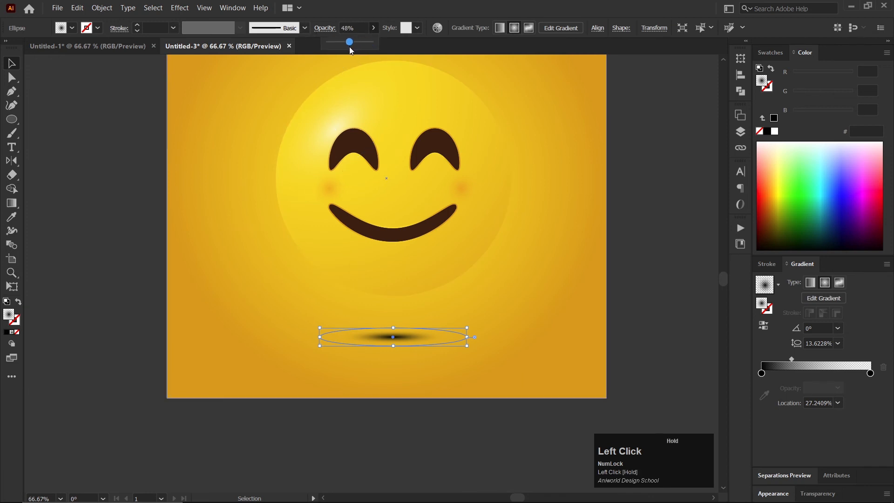
{"action": "left_click", "coordinate": [666, 212]}
{"action": "scroll", "coordinate": [657, 332], "scroll_direction": "down", "scroll_amount": 2}
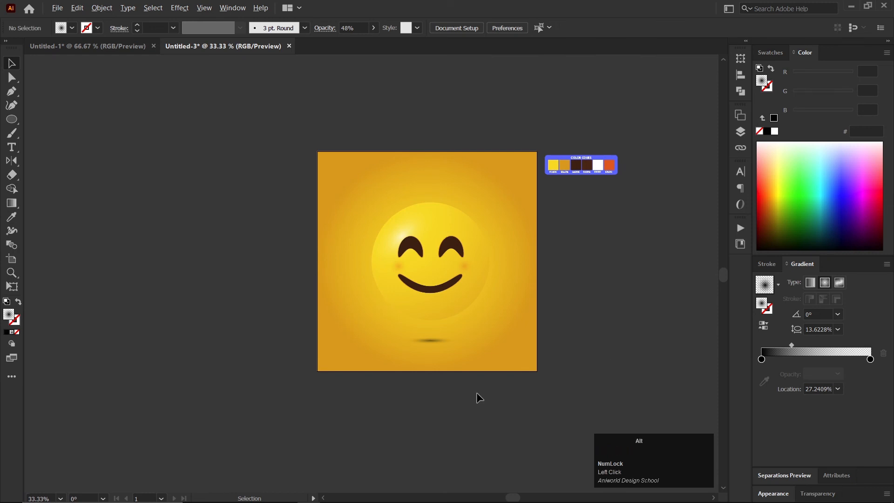
Widen the shadow ellipse slightly and evenly about its center, keeping its height
{"action": "scroll", "coordinate": [477, 392], "scroll_direction": "up", "scroll_amount": 1}
{"action": "left_click", "coordinate": [407, 322]}
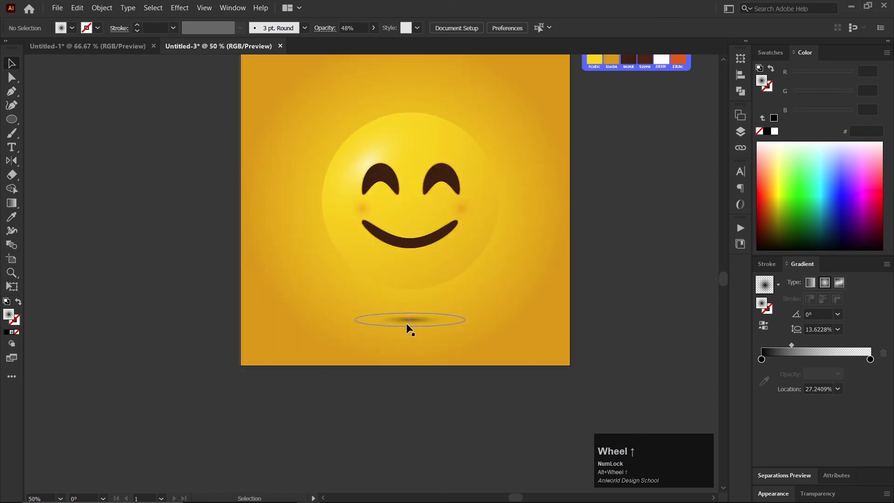
{"action": "left_click", "coordinate": [463, 318], "text": "alt+shift"}
{"action": "left_click", "coordinate": [577, 312]}
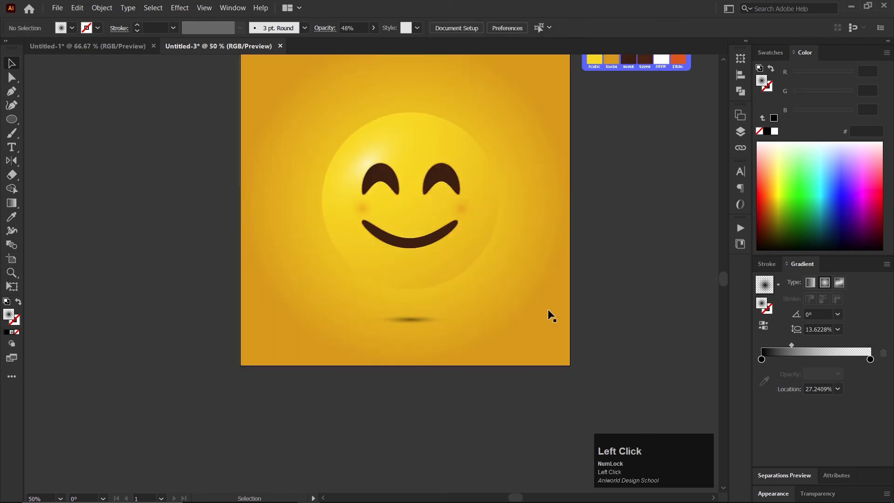
{"action": "left_click", "coordinate": [428, 319]}
{"action": "left_click_drag", "start_coordinate": [464, 319], "coordinate": [480, 320]}
{"action": "left_click", "coordinate": [625, 282]}
{"action": "key", "text": "space"}
{"action": "left_click_drag", "start_coordinate": [453, 264], "coordinate": [443, 344]}
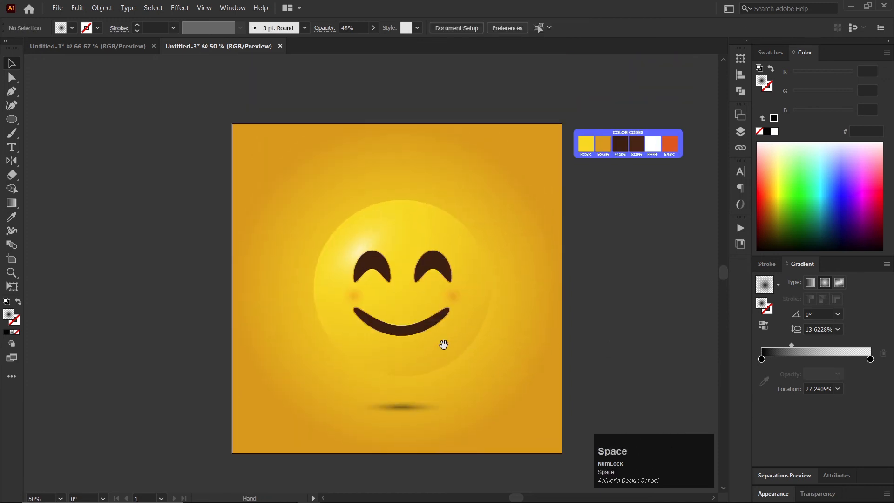
{"action": "scroll", "coordinate": [383, 349], "scroll_direction": "down", "scroll_amount": 1}
{"action": "scroll", "coordinate": [430, 350], "scroll_direction": "up", "scroll_amount": 1}
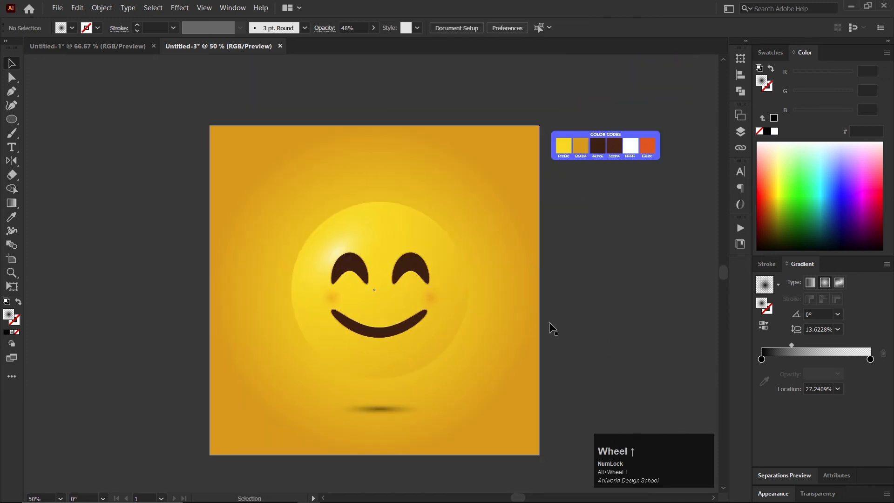
Draw a wide, flat halo ellipse across the top of the emoji's head with no fill and a white stroke
{"action": "left_click", "coordinate": [594, 307]}
{"action": "key", "text": "l"}
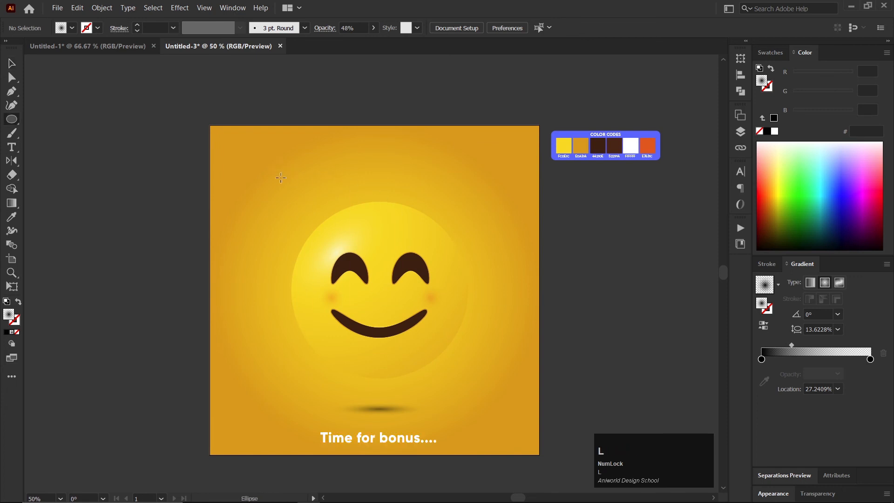
{"action": "mouse_move", "coordinate": [284, 194]}
{"action": "left_mouse_down"}
{"action": "mouse_move", "coordinate": [507, 188]}
{"action": "mouse_move", "coordinate": [467, 217]}
{"action": "left_mouse_up"}
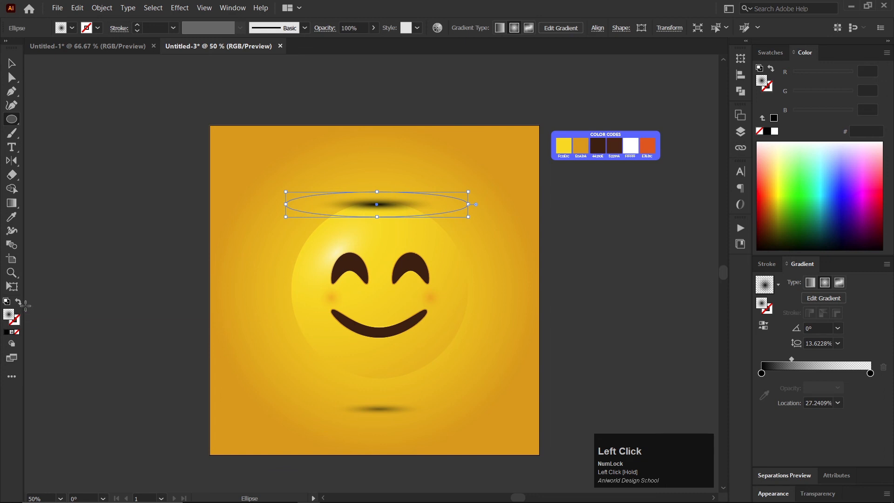
{"action": "left_click", "coordinate": [19, 302]}
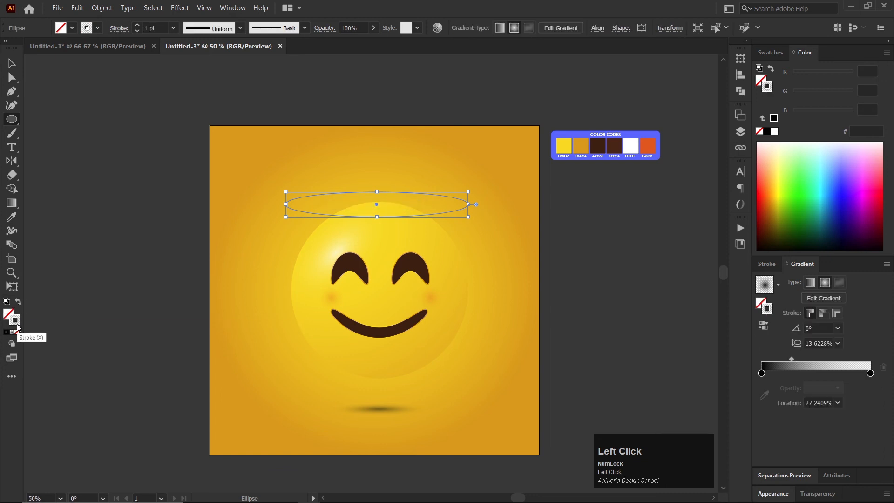
{"action": "left_click", "coordinate": [775, 131]}
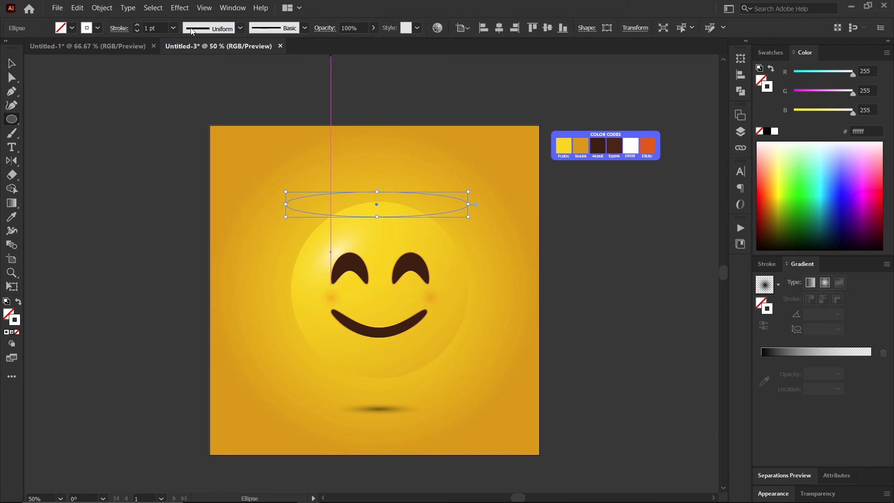
Increase the halo's stroke weight to 13 pt
{"action": "left_click", "coordinate": [137, 27]}
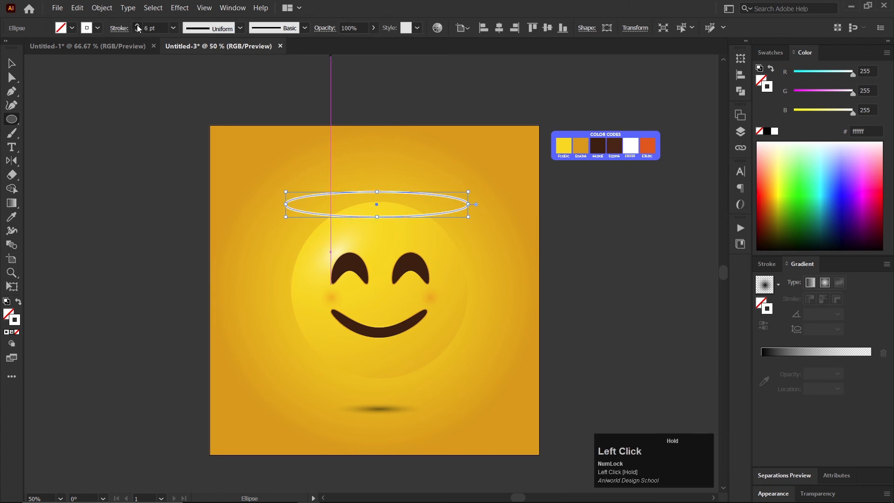
{"action": "key", "text": "v"}
{"action": "left_click", "coordinate": [573, 237]}
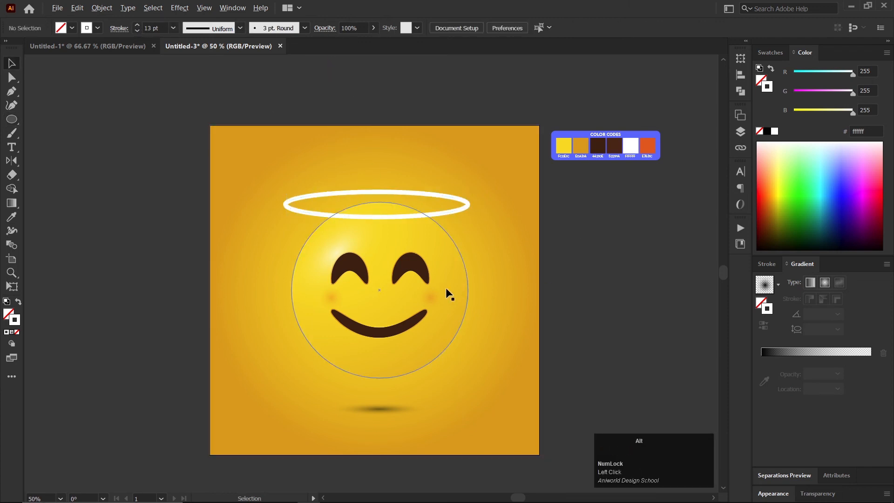
Raise the halo slightly and narrow it evenly about its center to less than the head's width
{"action": "scroll", "coordinate": [438, 293], "scroll_direction": "down", "scroll_amount": 1, "text": "alt"}
{"action": "scroll", "coordinate": [437, 289], "scroll_direction": "up", "scroll_amount": 1, "text": "alt"}
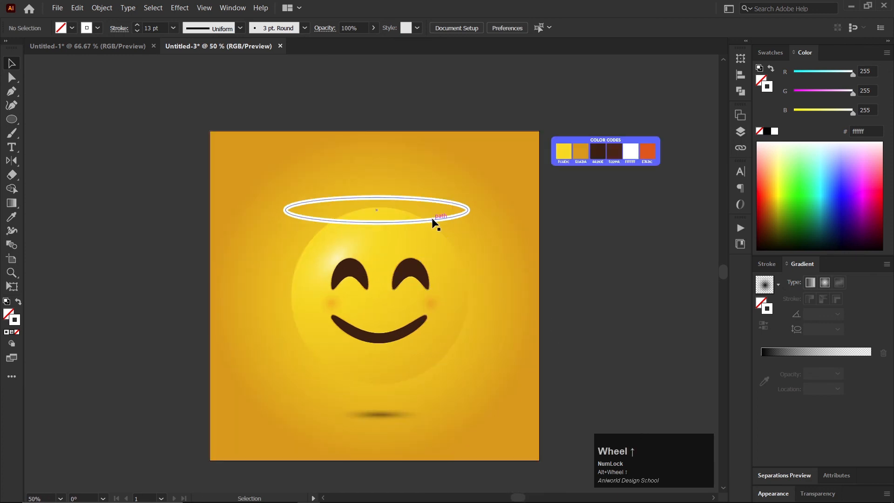
{"action": "left_click_drag", "start_coordinate": [433, 221], "coordinate": [432, 212]}
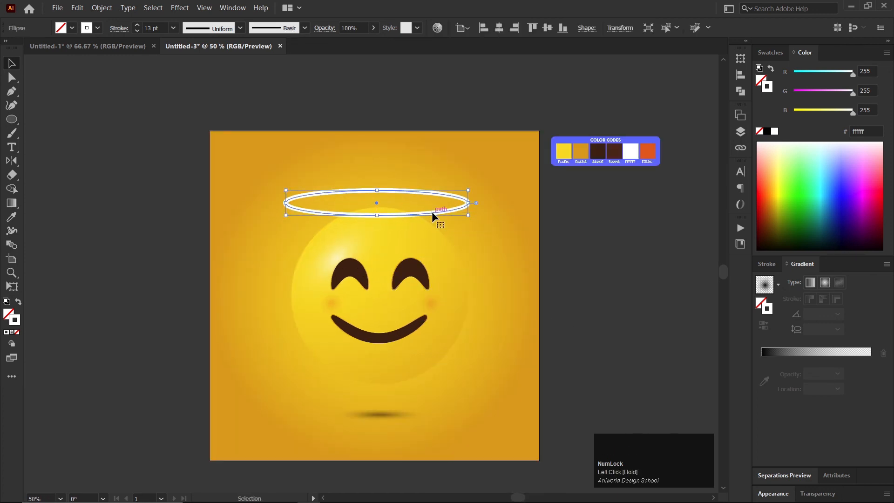
{"action": "left_click_drag", "start_coordinate": [285, 203], "coordinate": [299, 204]}
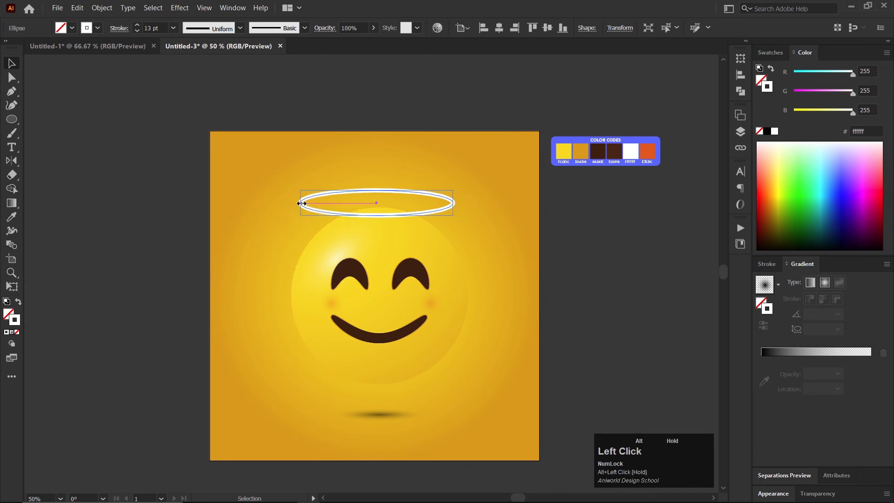
{"action": "left_click", "coordinate": [604, 266]}
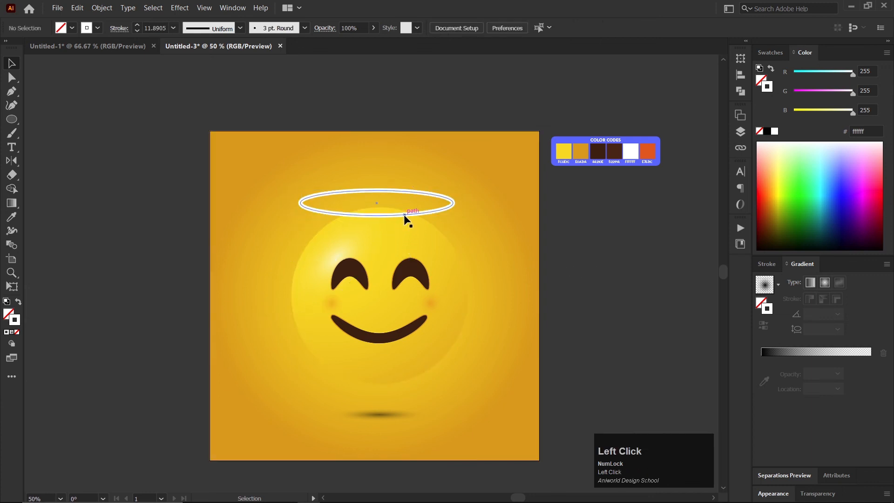
Reduce the halo's height and position the flatter ring just over the top of the head
{"action": "left_click", "coordinate": [392, 216]}
{"action": "left_click_drag", "start_coordinate": [377, 216], "coordinate": [406, 217]}
{"action": "left_click", "coordinate": [638, 259]}
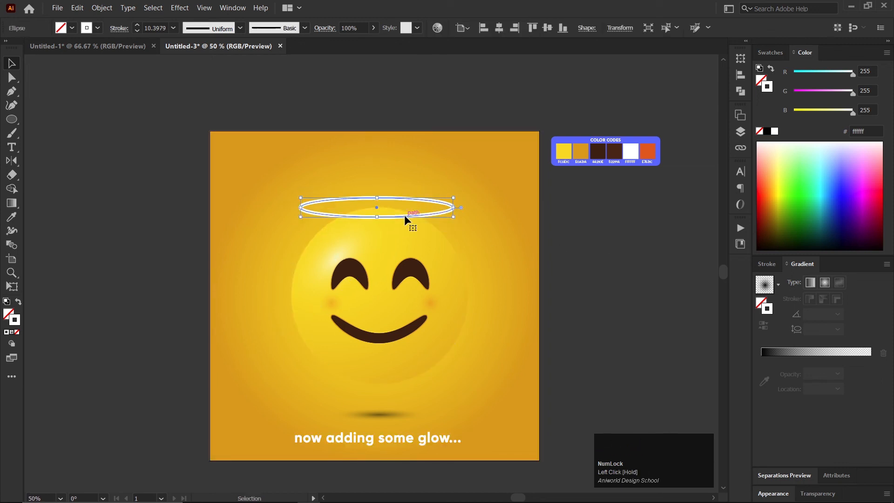
Add an Outer Glow effect to the halo with the glow color set to white (ffffff)
{"action": "left_click", "coordinate": [180, 9]}
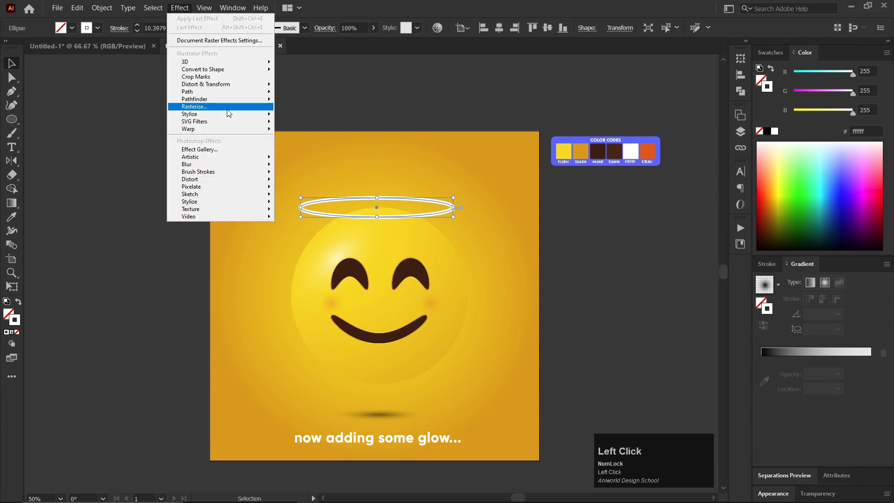
{"action": "mouse_move", "coordinate": [233, 114]}
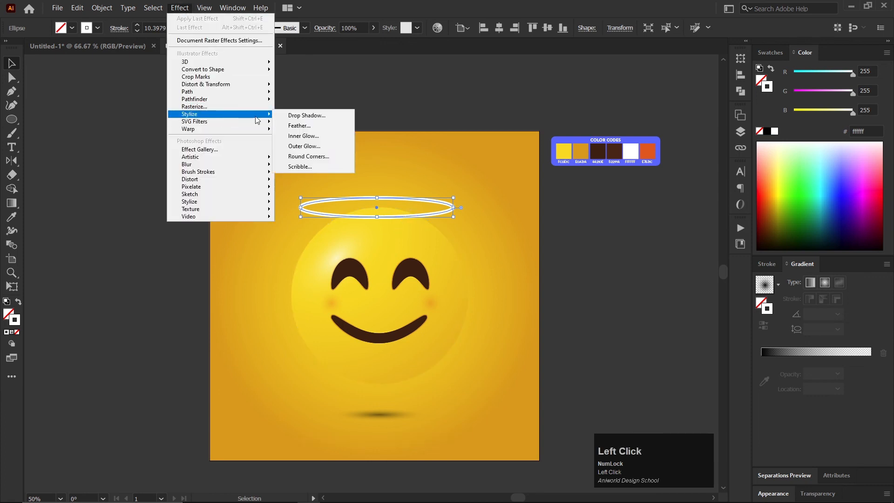
{"action": "left_click", "coordinate": [315, 147]}
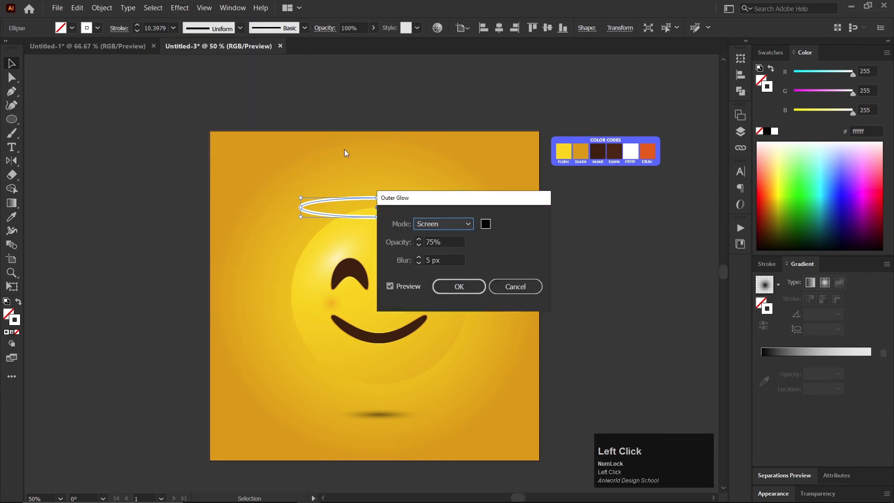
{"action": "left_click", "coordinate": [485, 224]}
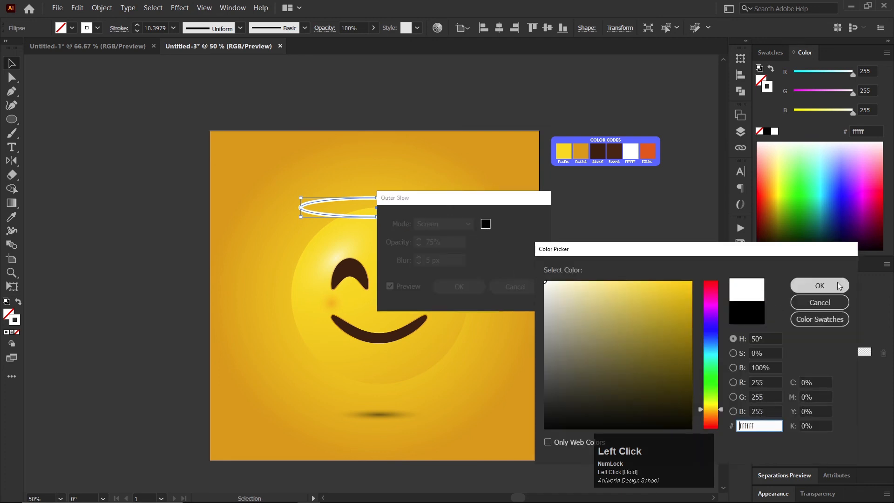
{"action": "left_click", "coordinate": [837, 282]}
{"action": "left_click_drag", "start_coordinate": [484, 205], "coordinate": [660, 228]}
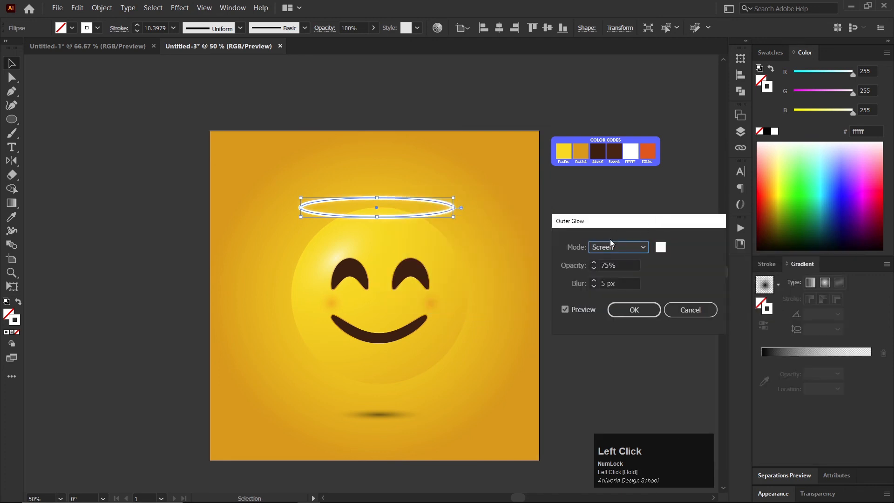
Set the halo's outer glow to Normal mode, 100% opacity and 10 px blur, and apply it
{"action": "left_click", "coordinate": [608, 248]}
{"action": "left_click", "coordinate": [612, 260]}
{"action": "left_click", "coordinate": [616, 283]}
{"action": "scroll", "coordinate": [616, 283], "scroll_direction": "up", "scroll_amount": 2}
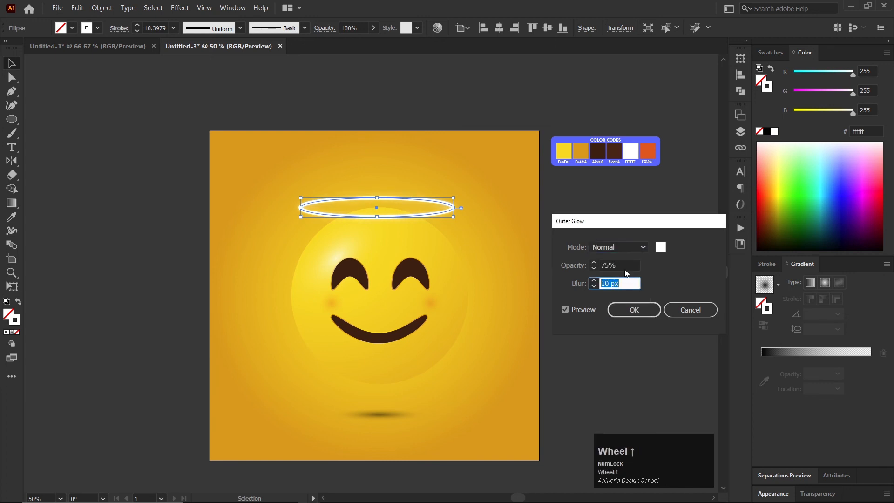
{"action": "left_click", "coordinate": [625, 265]}
{"action": "scroll", "coordinate": [625, 263], "scroll_direction": "up", "scroll_amount": 11}
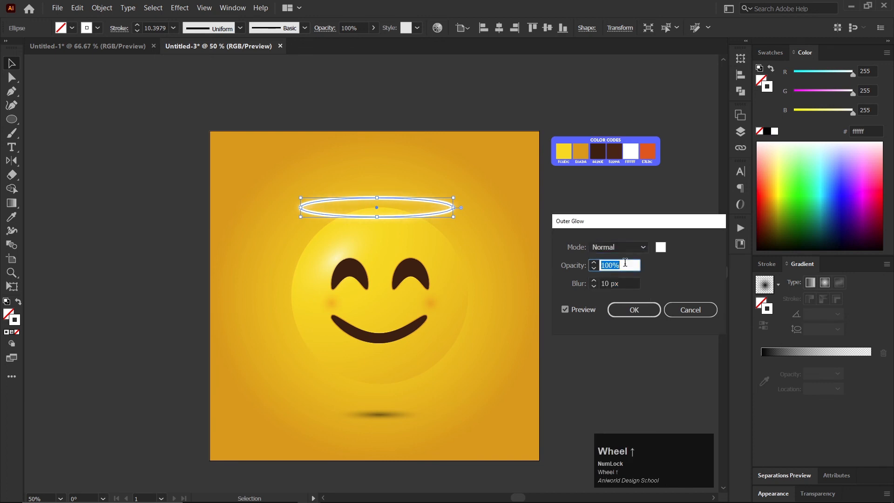
{"action": "left_click", "coordinate": [633, 306]}
{"action": "left_click", "coordinate": [624, 300]}
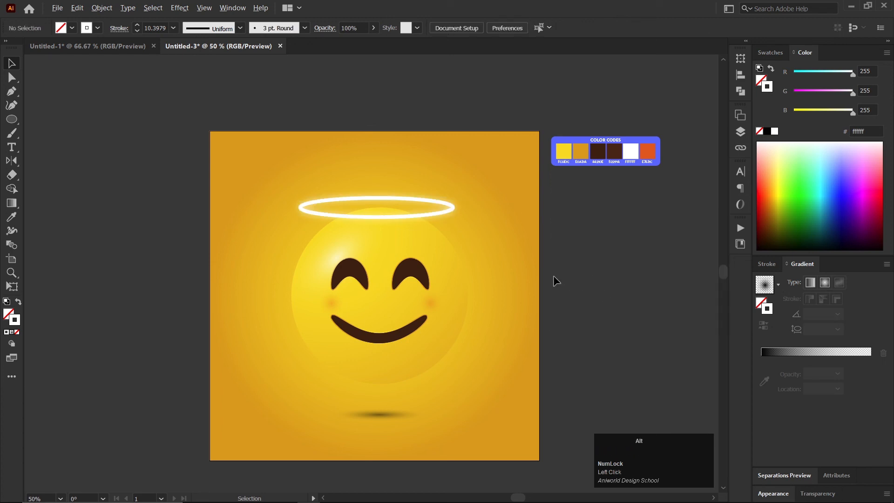
Increase the glowing halo's stroke weight to 16 pt
{"action": "scroll", "coordinate": [548, 277], "scroll_direction": "down", "scroll_amount": 2}
{"action": "scroll", "coordinate": [569, 274], "scroll_direction": "up", "scroll_amount": 2}
{"action": "left_click", "coordinate": [426, 159]}
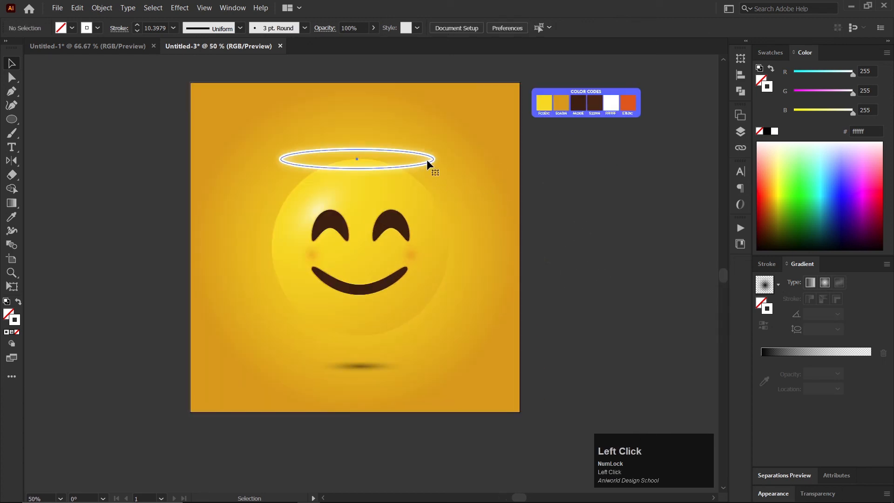
{"action": "left_click", "coordinate": [138, 27]}
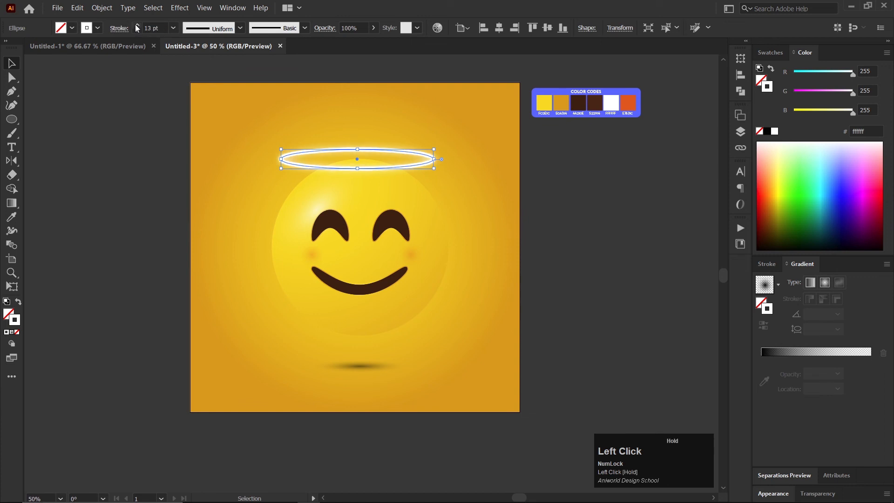
{"action": "left_click", "coordinate": [138, 27]}
{"action": "left_click", "coordinate": [617, 239]}
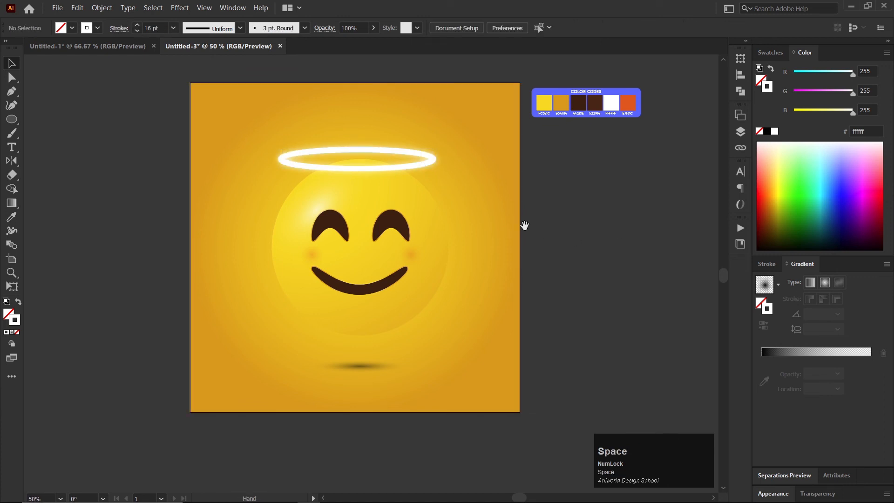
Move the halo up slightly above the emoji's head
{"action": "left_click_drag", "start_coordinate": [409, 221], "coordinate": [440, 269]}
{"action": "left_click_drag", "start_coordinate": [410, 216], "coordinate": [411, 212]}
{"action": "left_click", "coordinate": [581, 273]}
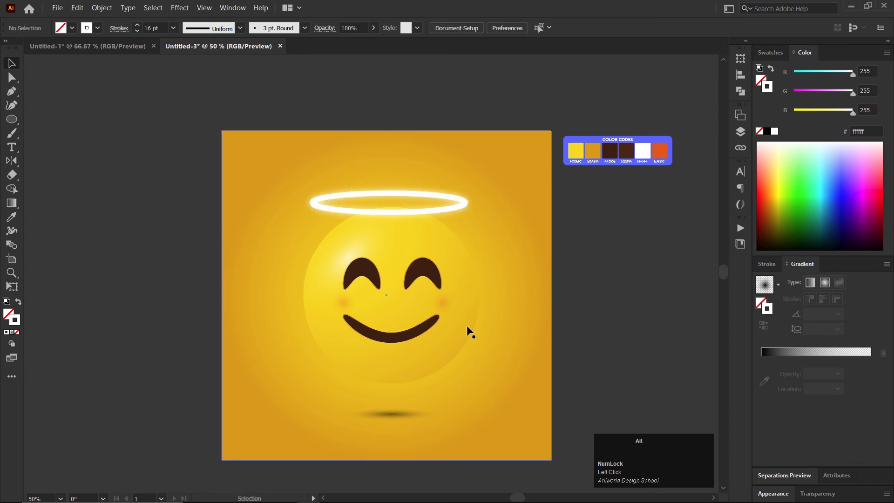
{"action": "scroll", "coordinate": [467, 328], "scroll_direction": "down", "scroll_amount": 1}
{"action": "left_click_drag", "start_coordinate": [543, 382], "coordinate": [511, 313]}
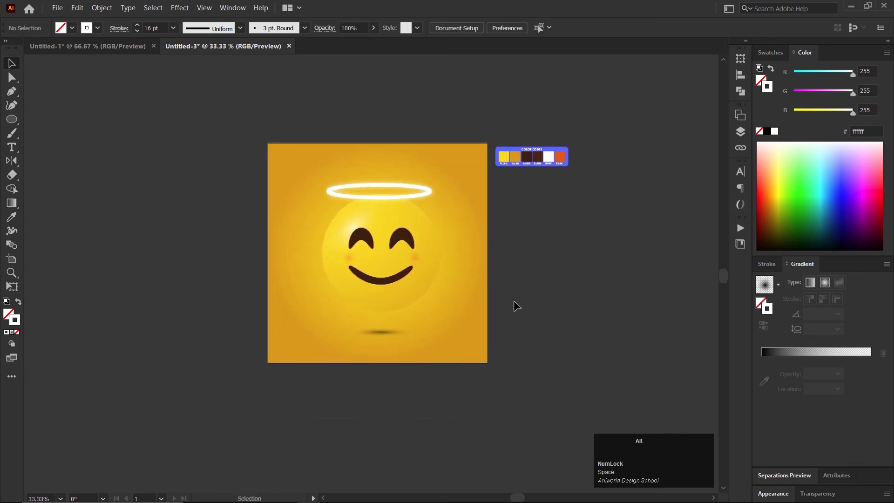
{"action": "scroll", "coordinate": [515, 305], "scroll_direction": "up", "scroll_amount": 1}
{"action": "left_click_drag", "start_coordinate": [441, 287], "coordinate": [495, 315]}
{"action": "left_click", "coordinate": [620, 292]}
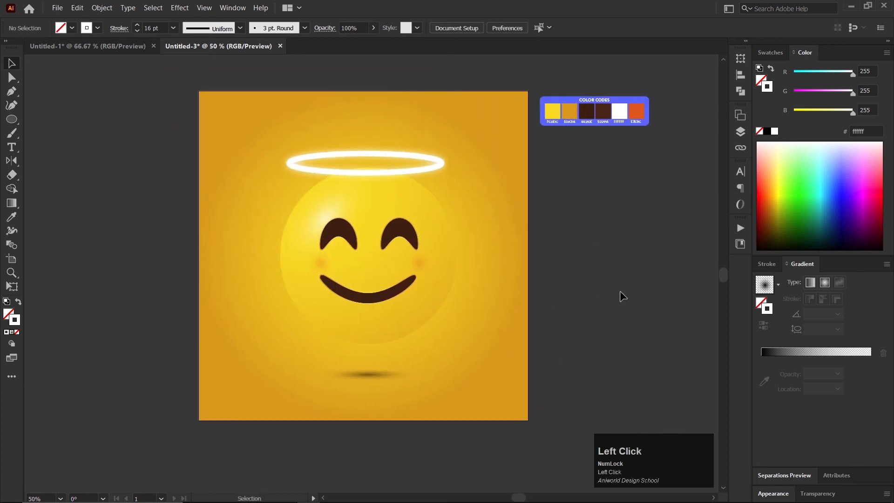